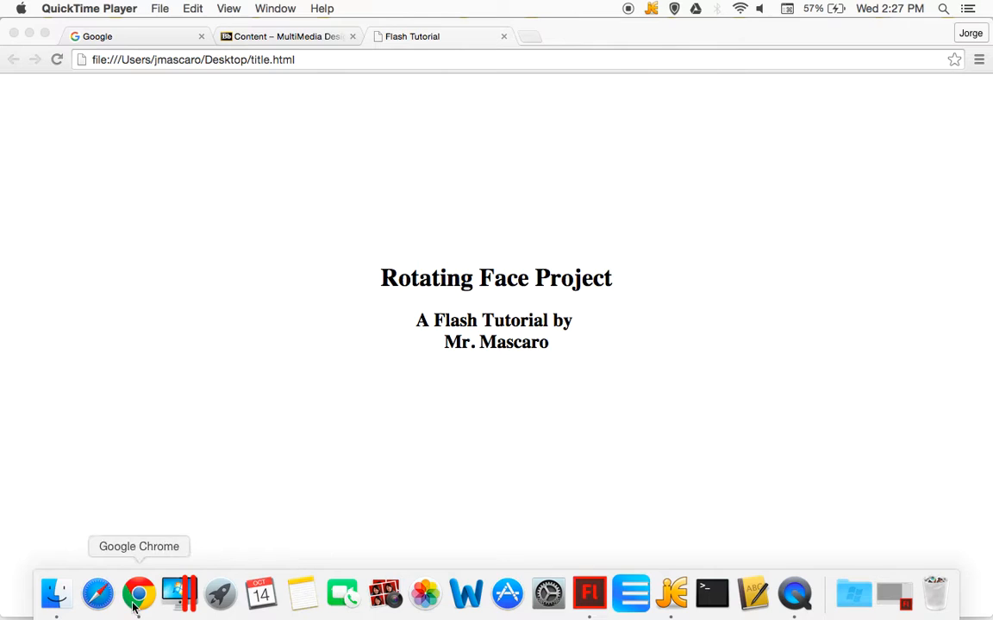
# - In Chrome, open the Cycle 4 - Basic Motion Tweens folder in the Blackboard course and view RotatingFaceDemo.swf
pyautogui.click(138, 602)
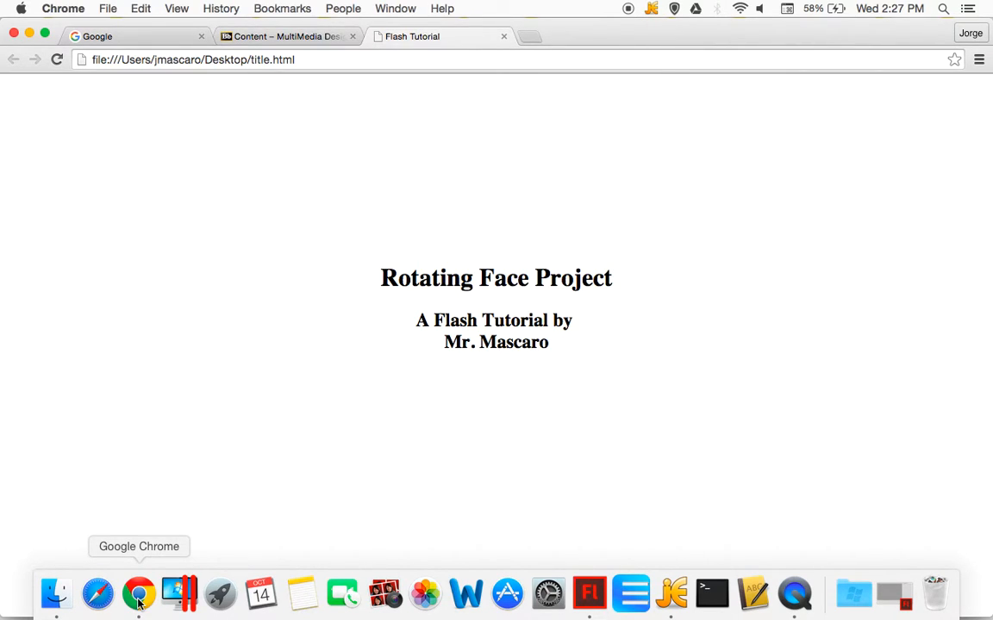
pyautogui.click(271, 36)
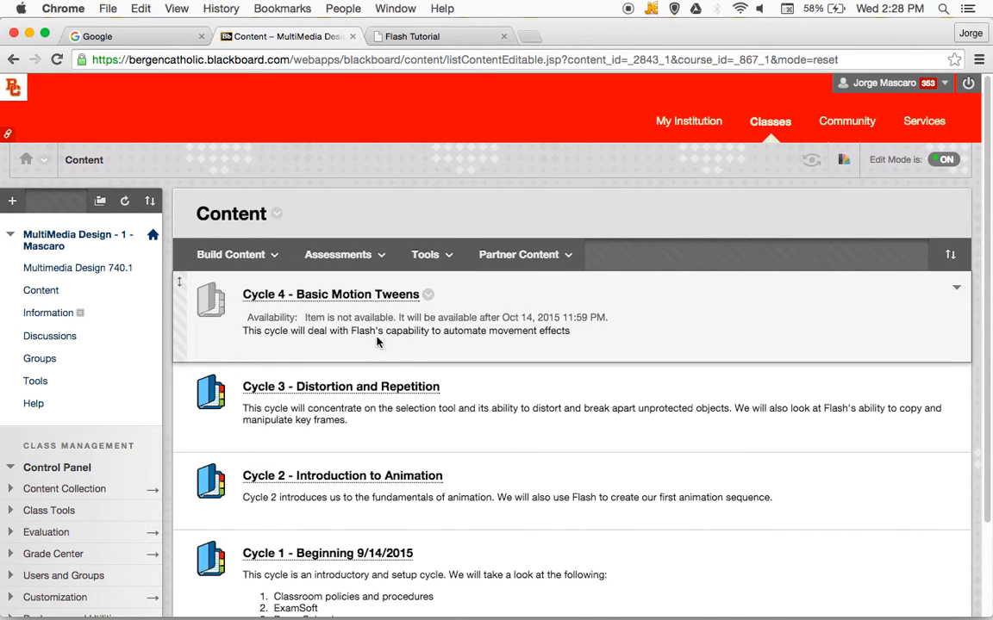
pyautogui.click(372, 298)
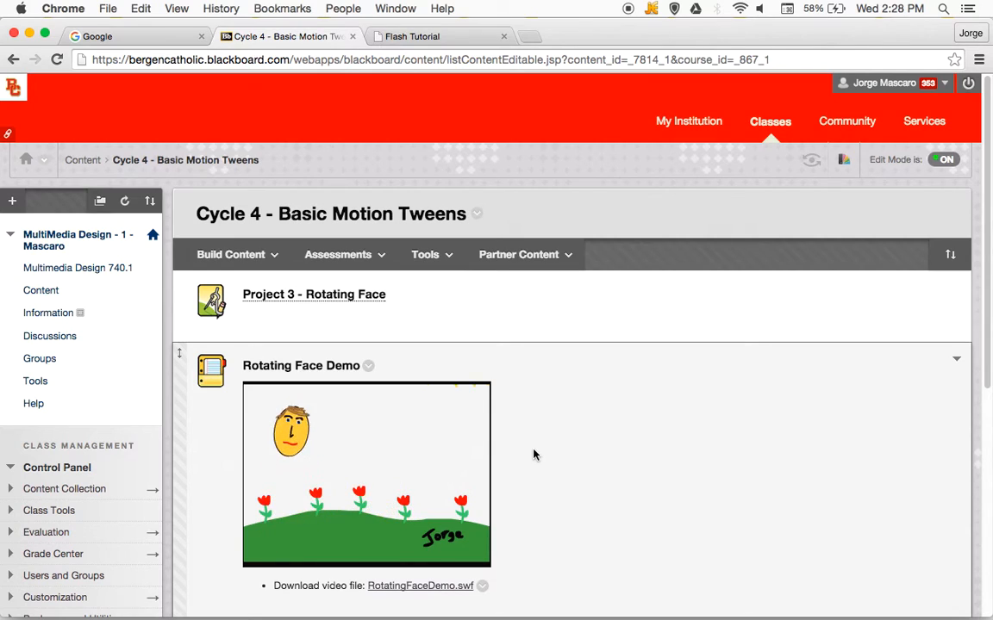
pyautogui.scroll(-4, 532, 456)
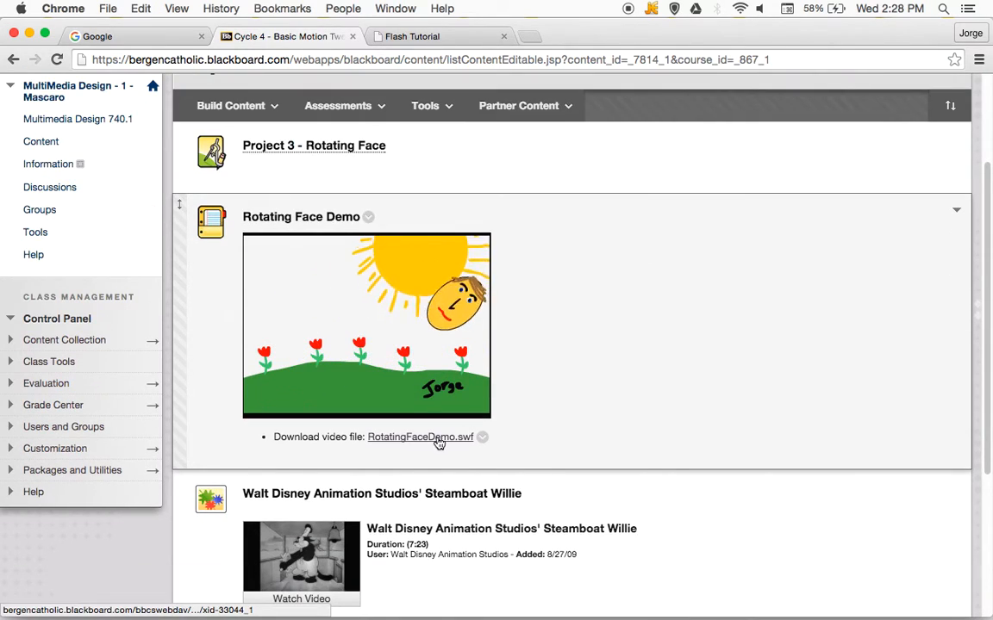
pyautogui.click(439, 437)
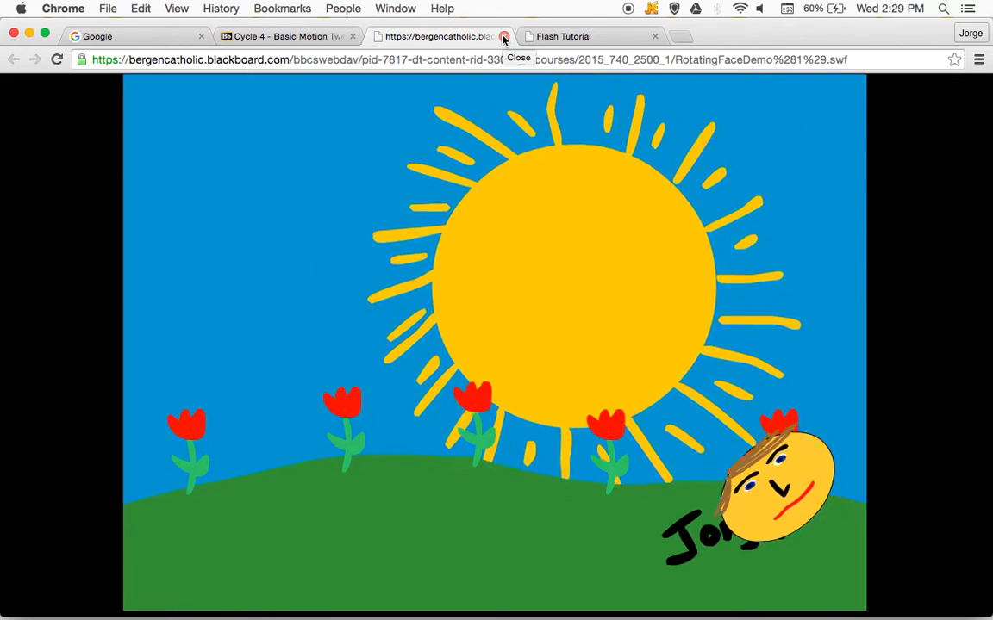
# - Switch to Adobe Flash Professional and create a new ActionScript 3.0 document
pyautogui.moveTo(385, 603)
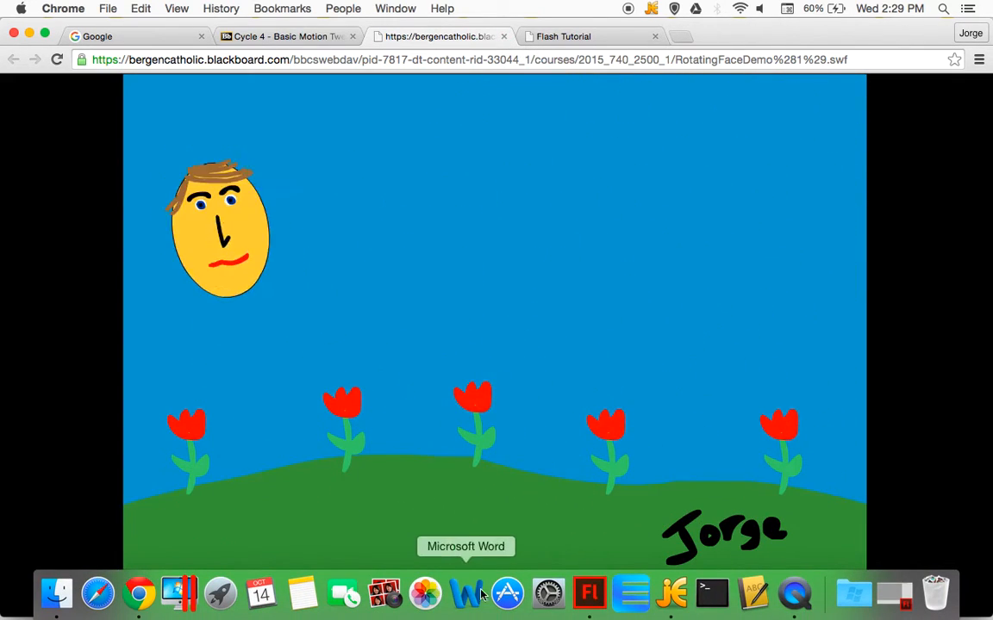
pyautogui.click(589, 593)
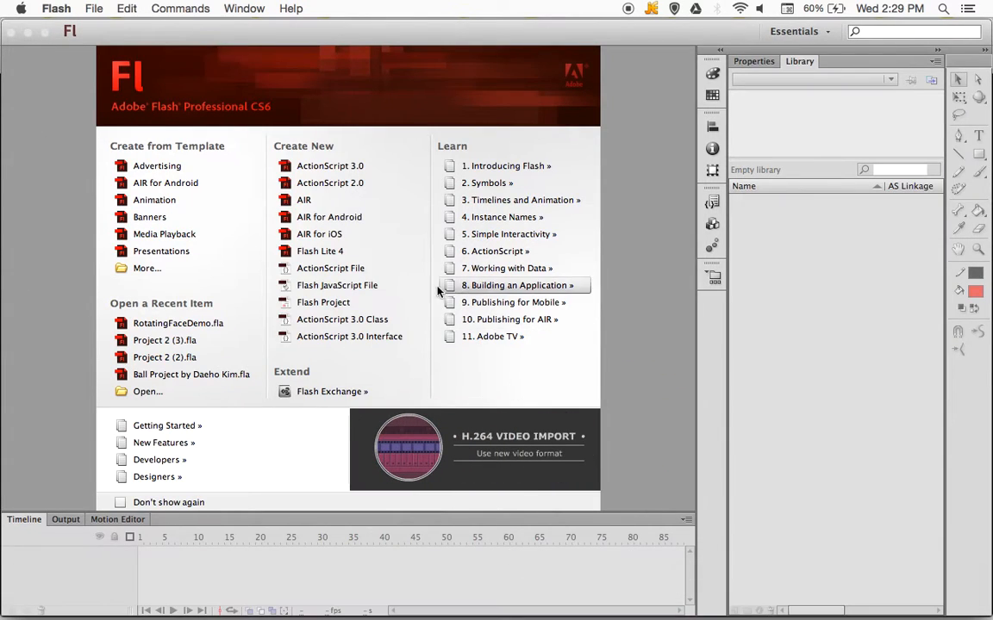
pyautogui.click(346, 170)
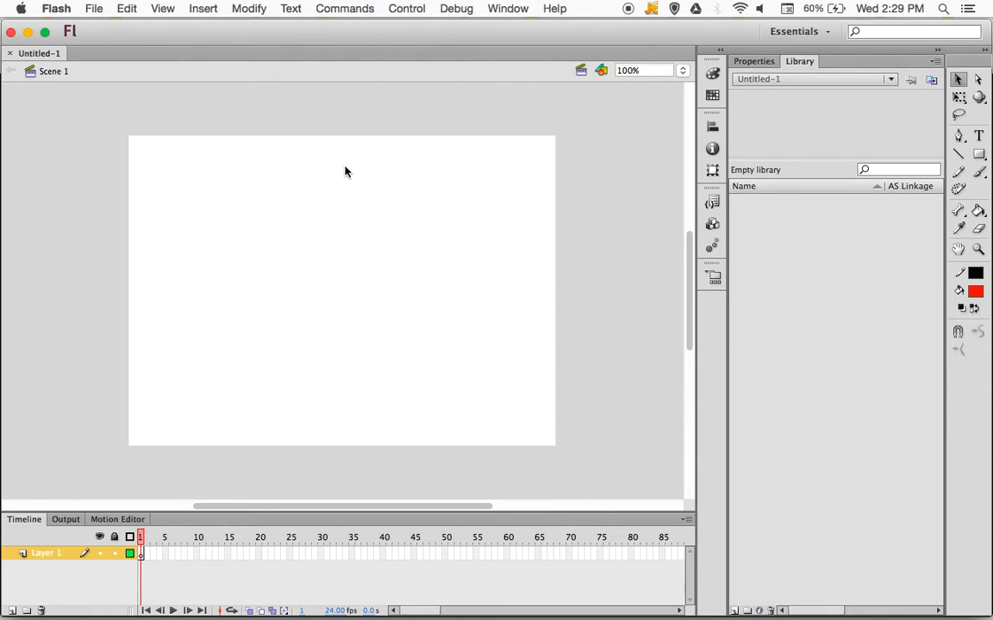
# - Draw a large upright orange oval with a black outline near the middle of the stage as the face
pyautogui.click(980, 157)
pyautogui.moveTo(987, 163); pyautogui.dragTo(849, 171)
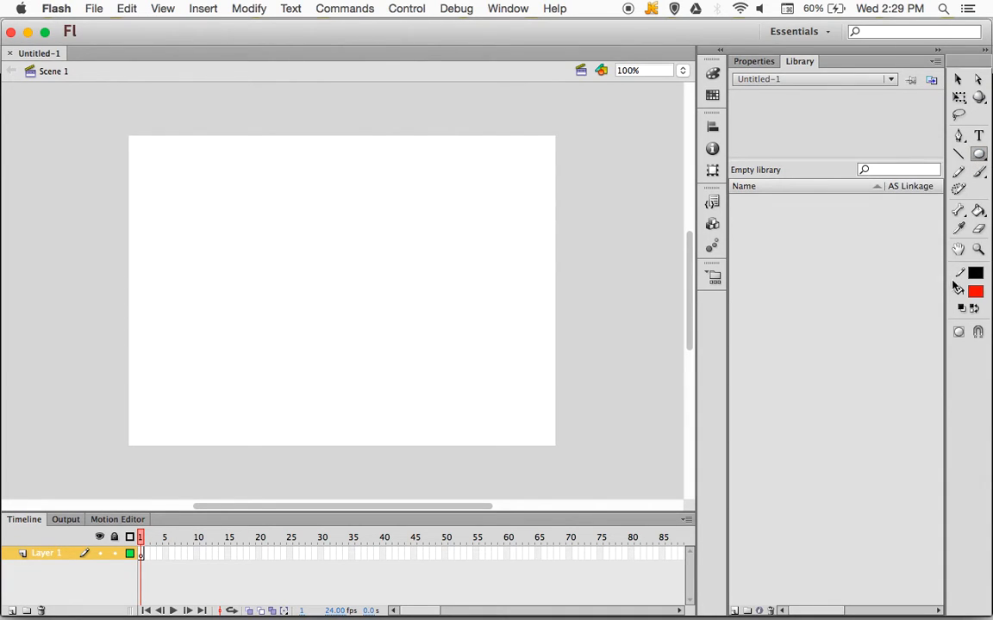
pyautogui.click(976, 293)
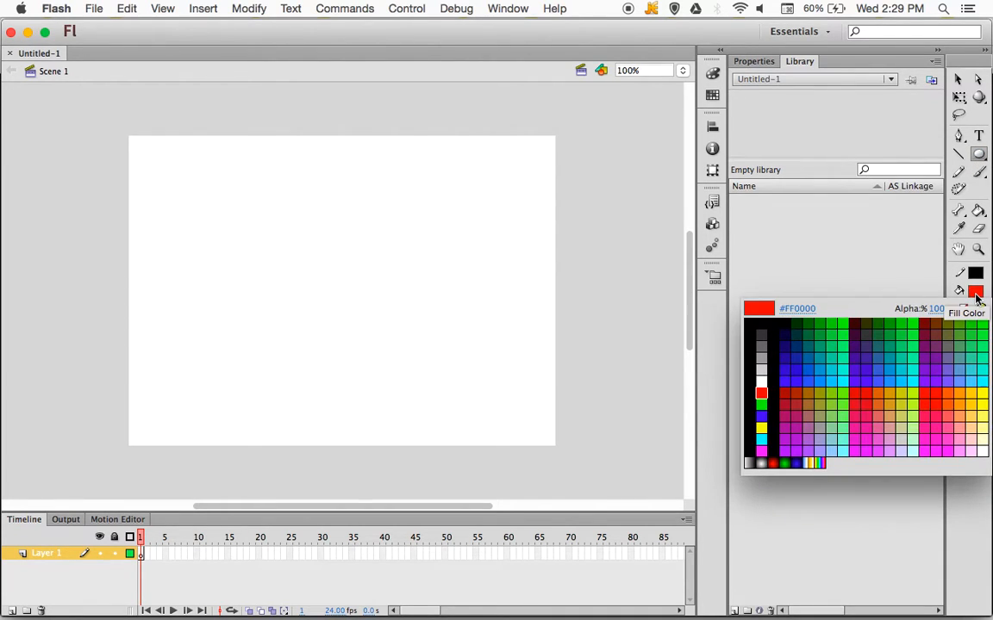
pyautogui.click(963, 401)
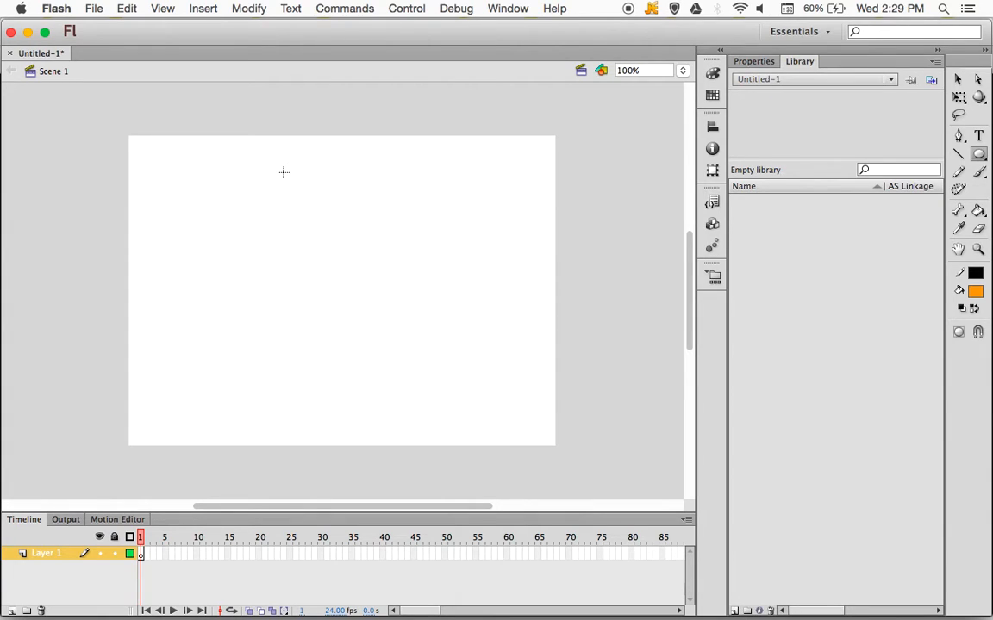
pyautogui.moveTo(274, 171); pyautogui.dragTo(459, 436)
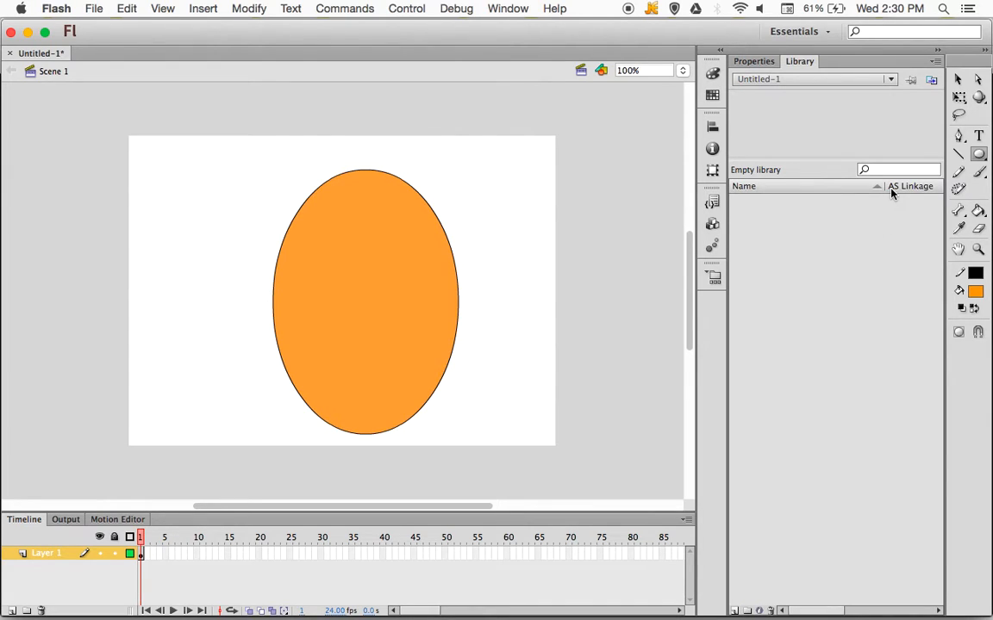
# - Paint two white eyes on the upper half of the face with a medium-sized Brush
pyautogui.click(981, 174)
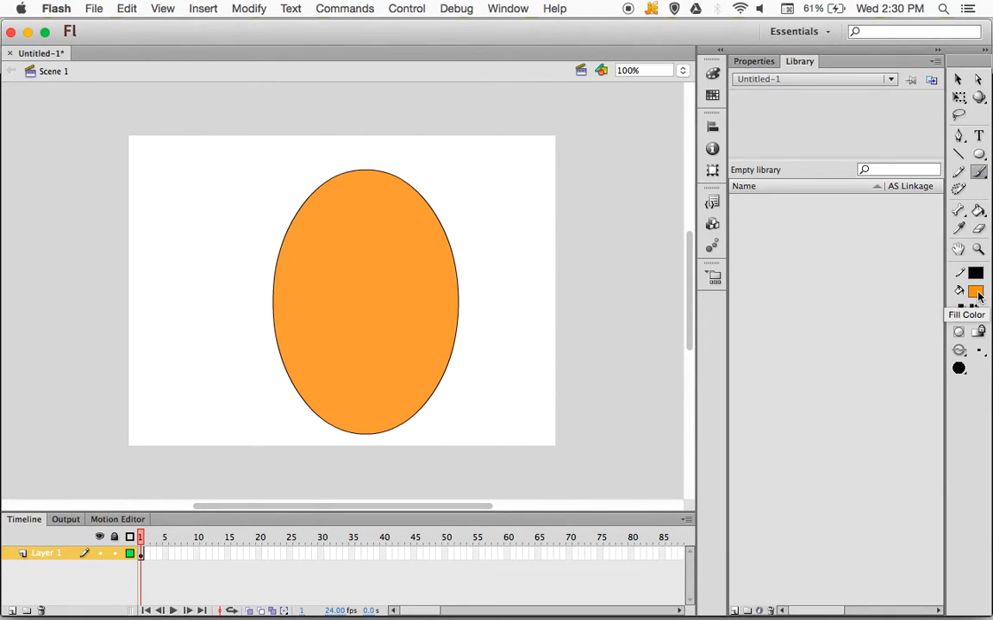
pyautogui.click(977, 293)
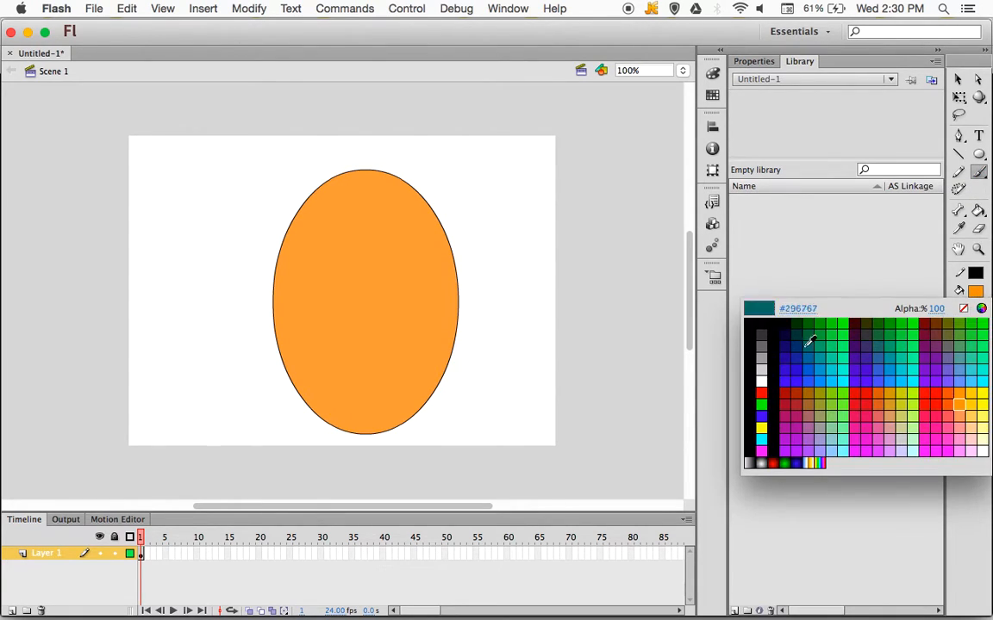
pyautogui.click(764, 379)
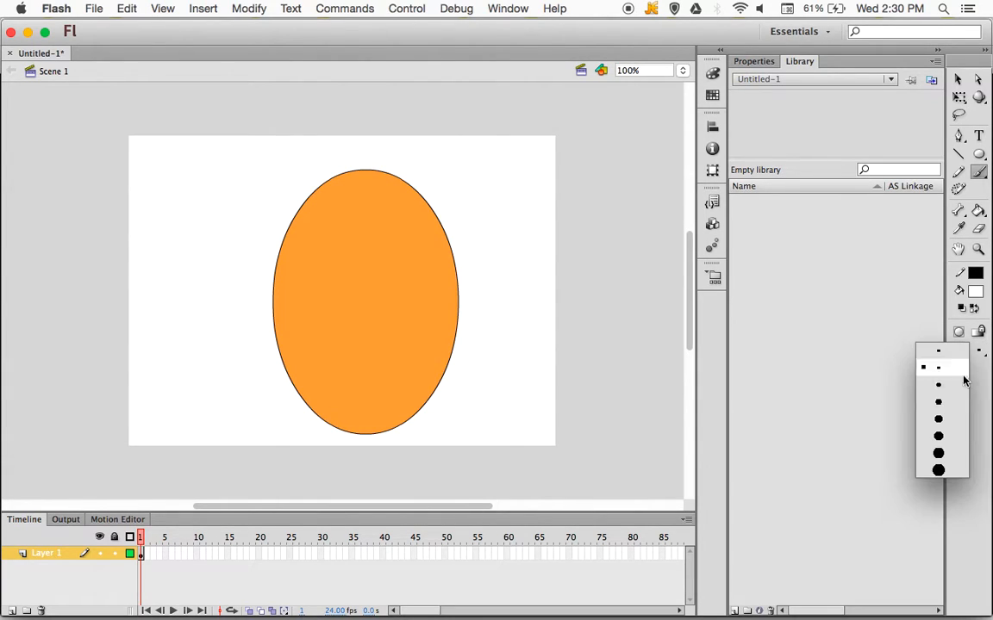
pyautogui.click(942, 417)
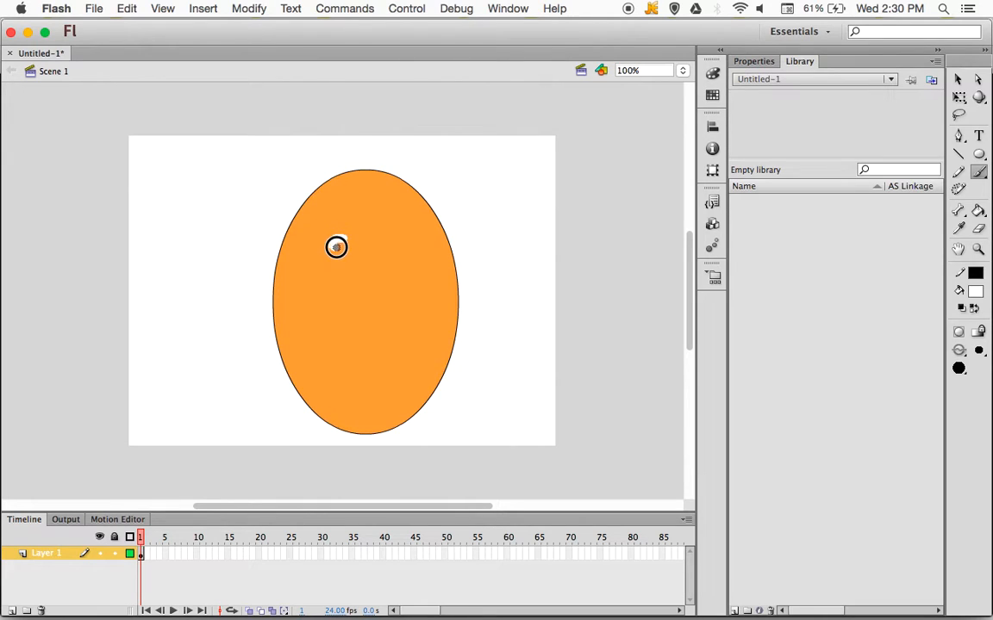
pyautogui.moveTo(337, 244); pyautogui.dragTo(395, 238)
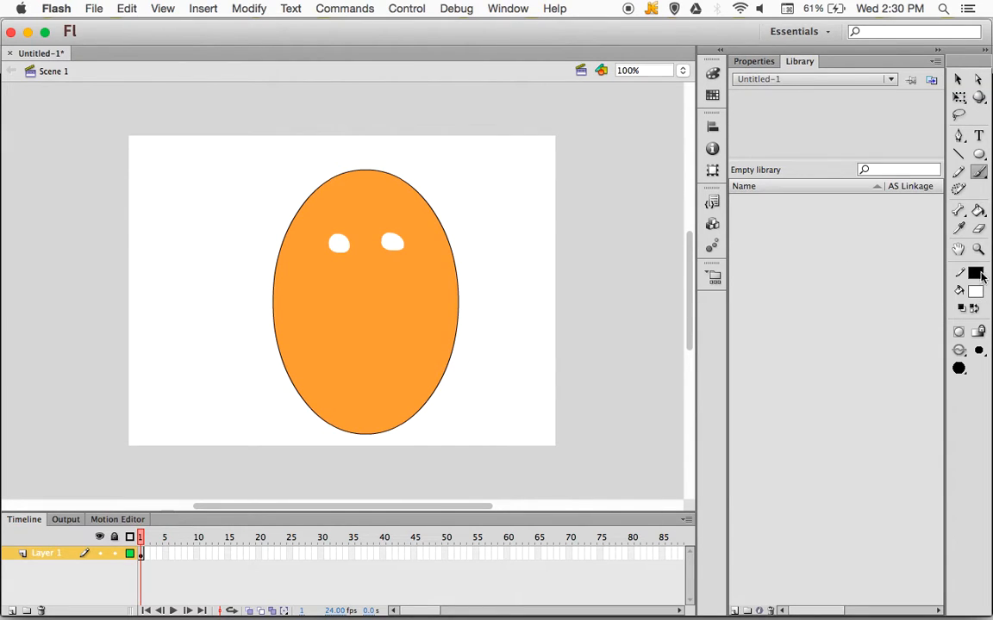
# - Paint a blue (#0033CC) iris inside each white eye
pyautogui.click(973, 292)
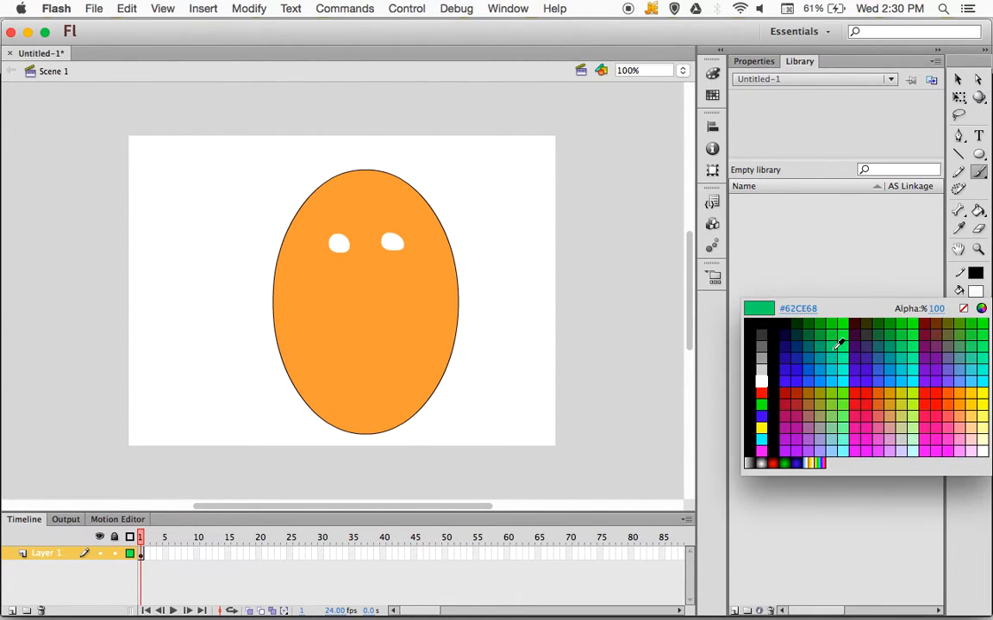
pyautogui.click(802, 361)
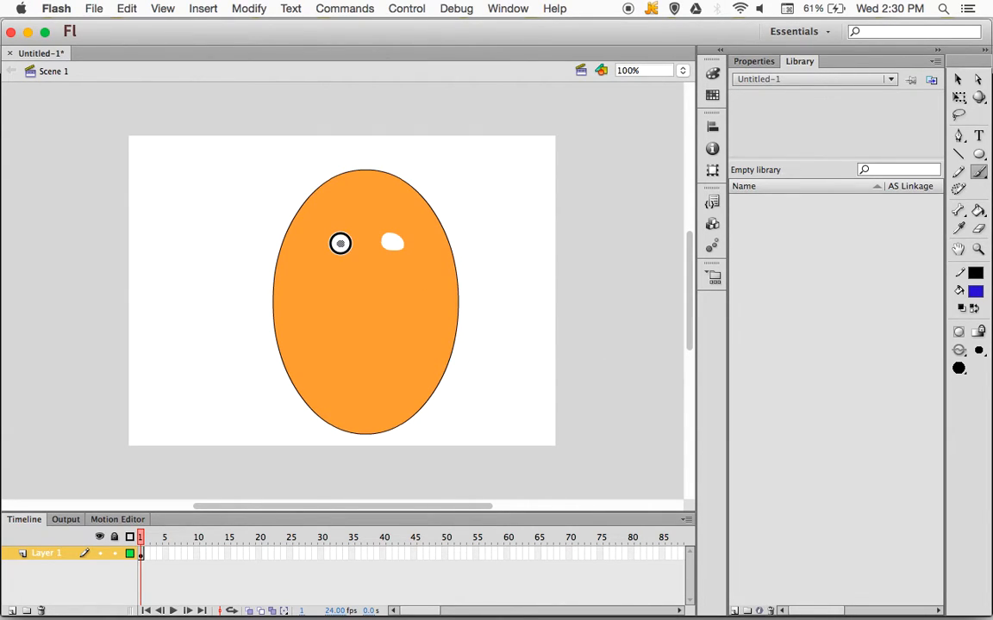
pyautogui.moveTo(339, 244); pyautogui.dragTo(340, 243)
pyautogui.moveTo(390, 240); pyautogui.dragTo(393, 242)
# - Paint black pupils in both eyes and an angular black nose below them
pyautogui.click(974, 293)
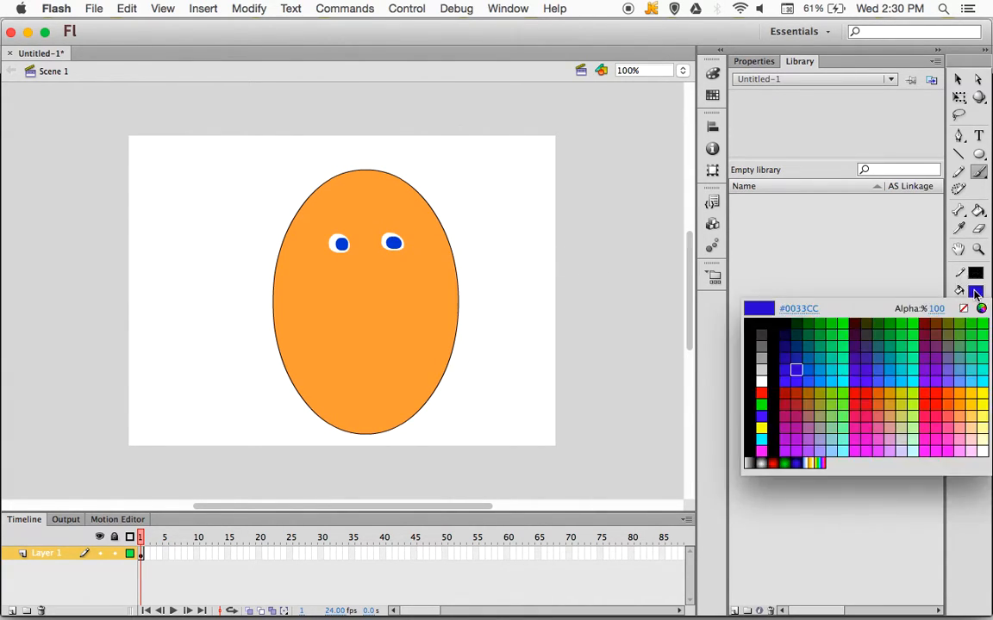
pyautogui.click(780, 332)
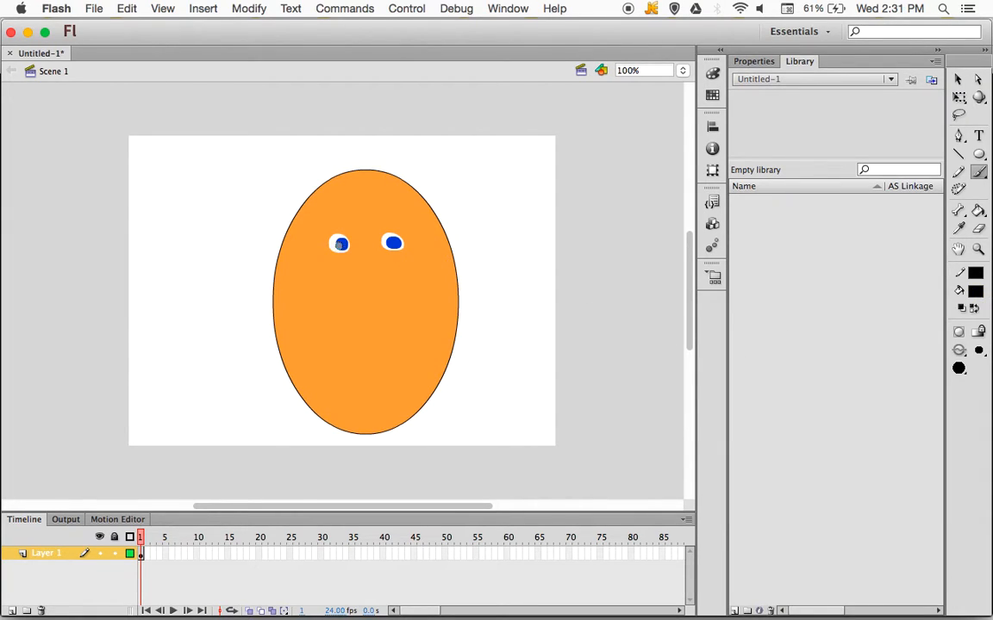
pyautogui.click(341, 244)
pyautogui.click(393, 243)
pyautogui.moveTo(360, 271)
pyautogui.mouseDown()
pyautogui.moveTo(357, 322)
pyautogui.moveTo(380, 301)
pyautogui.mouseUp()
# - Paint a slightly wavy red mouth across the face below the nose
pyautogui.click(976, 293)
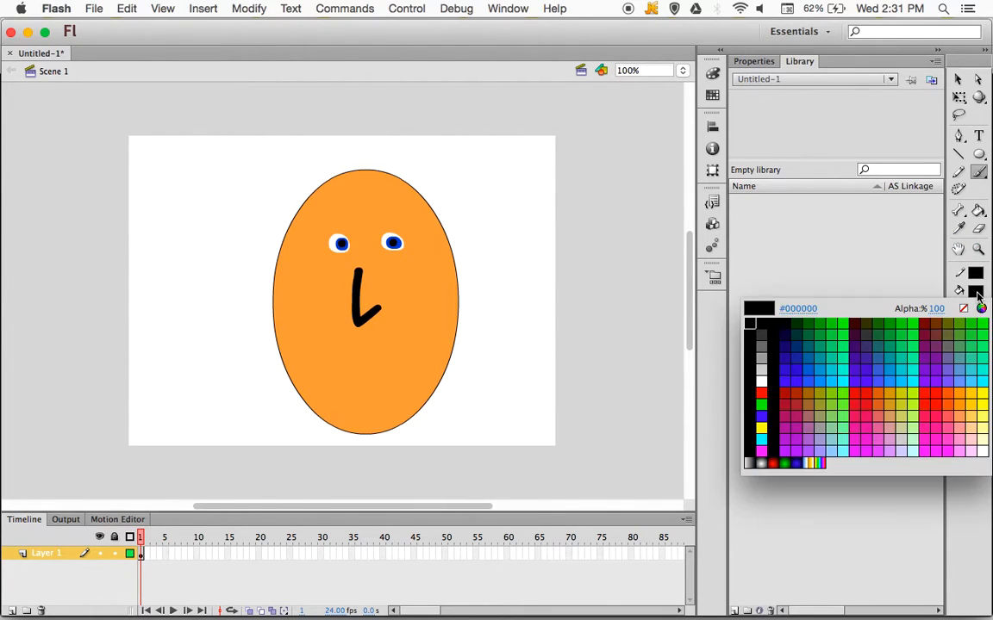
pyautogui.click(761, 393)
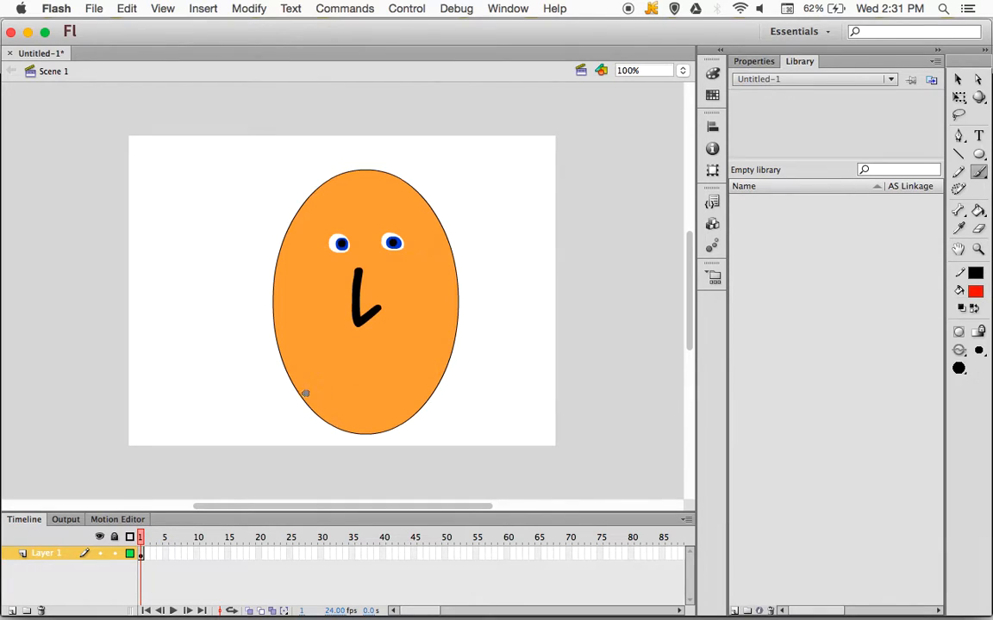
pyautogui.moveTo(306, 350); pyautogui.dragTo(416, 345)
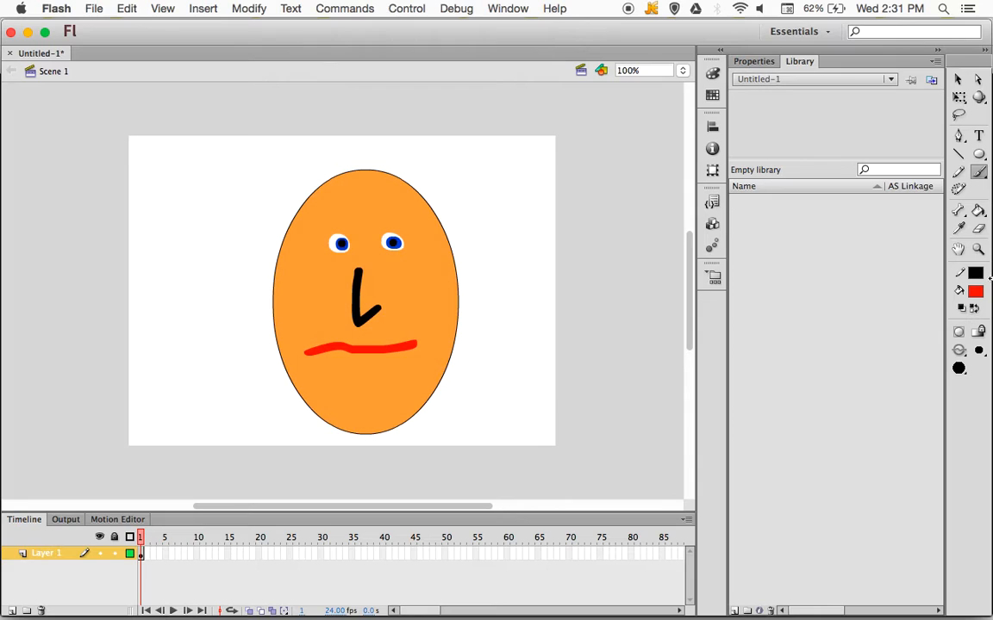
# - Paint brown hair strokes across the top of the head and down its upper left side
pyautogui.click(975, 291)
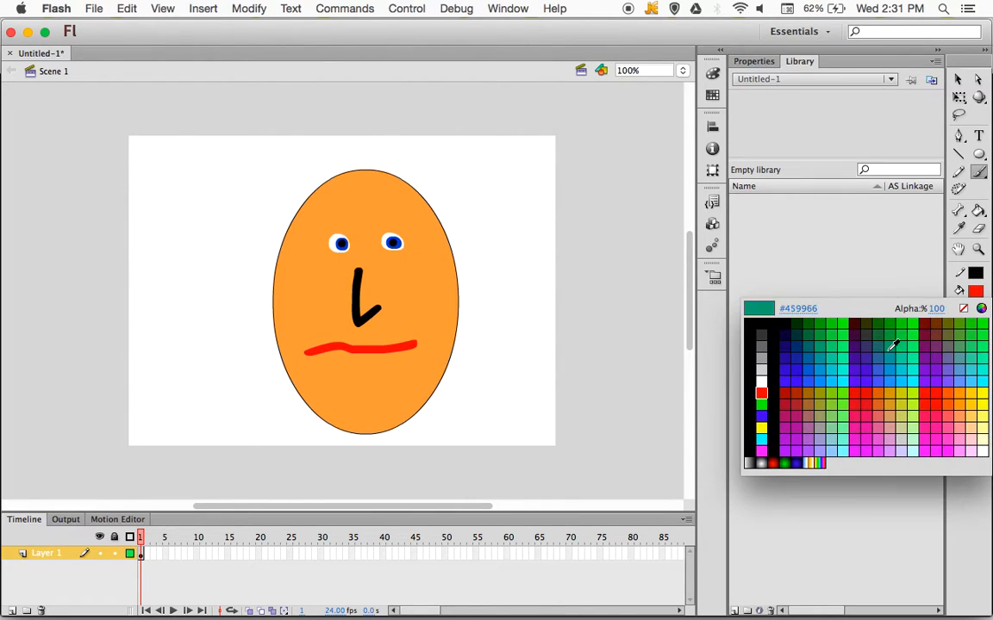
pyautogui.click(813, 399)
pyautogui.moveTo(312, 193)
pyautogui.mouseDown()
pyautogui.moveTo(300, 241)
pyautogui.moveTo(275, 257)
pyautogui.mouseUp()
pyautogui.moveTo(301, 204); pyautogui.dragTo(276, 244)
pyautogui.moveTo(311, 195); pyautogui.dragTo(399, 199)
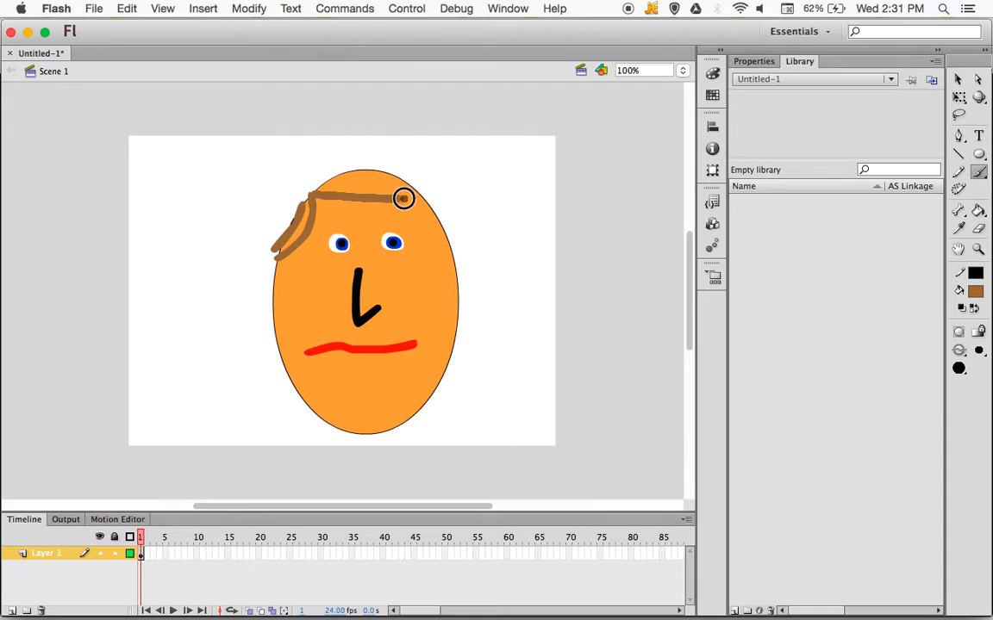
pyautogui.moveTo(306, 203); pyautogui.dragTo(444, 207)
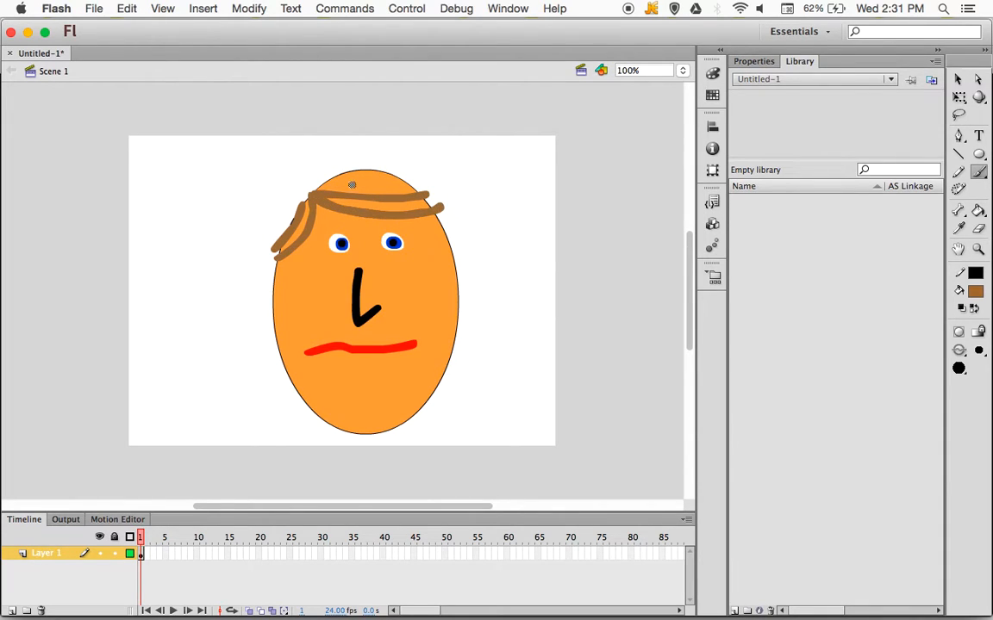
pyautogui.moveTo(327, 184); pyautogui.dragTo(415, 176)
# - Paint a black eyebrow above each eye
pyautogui.click(974, 291)
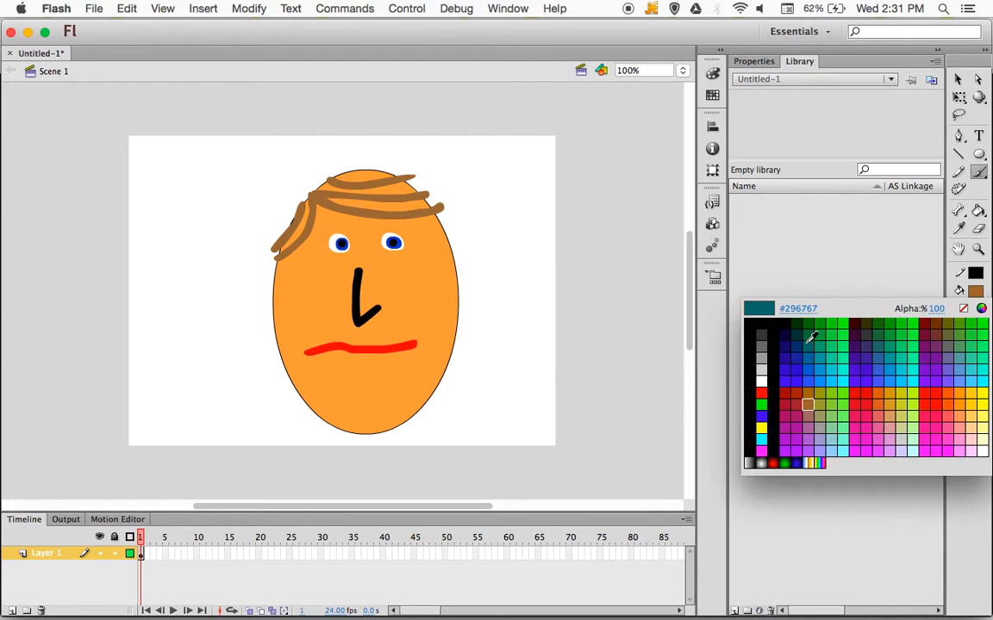
pyautogui.click(749, 349)
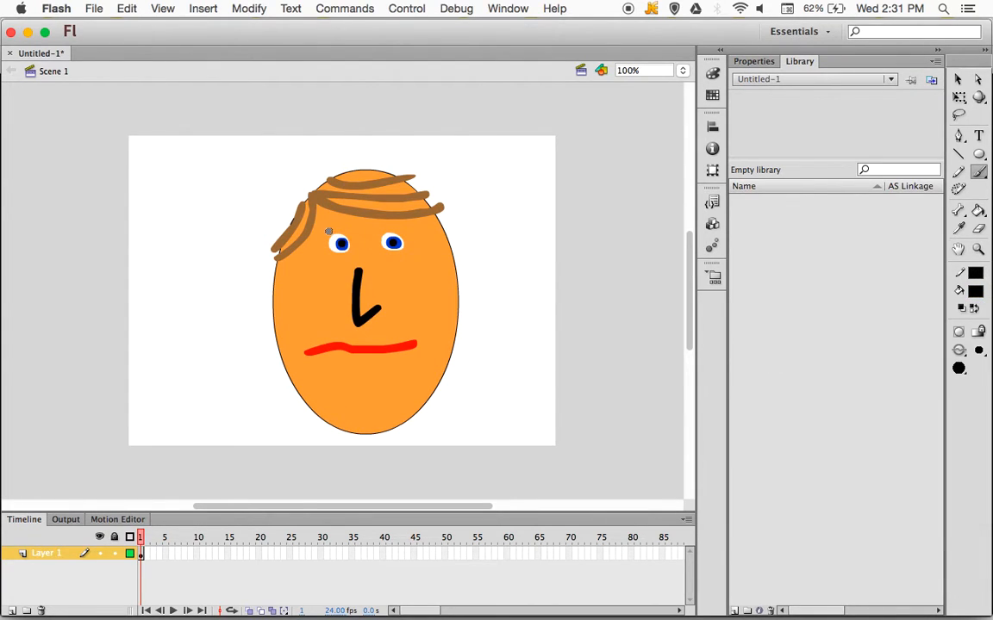
pyautogui.moveTo(323, 228); pyautogui.dragTo(412, 227)
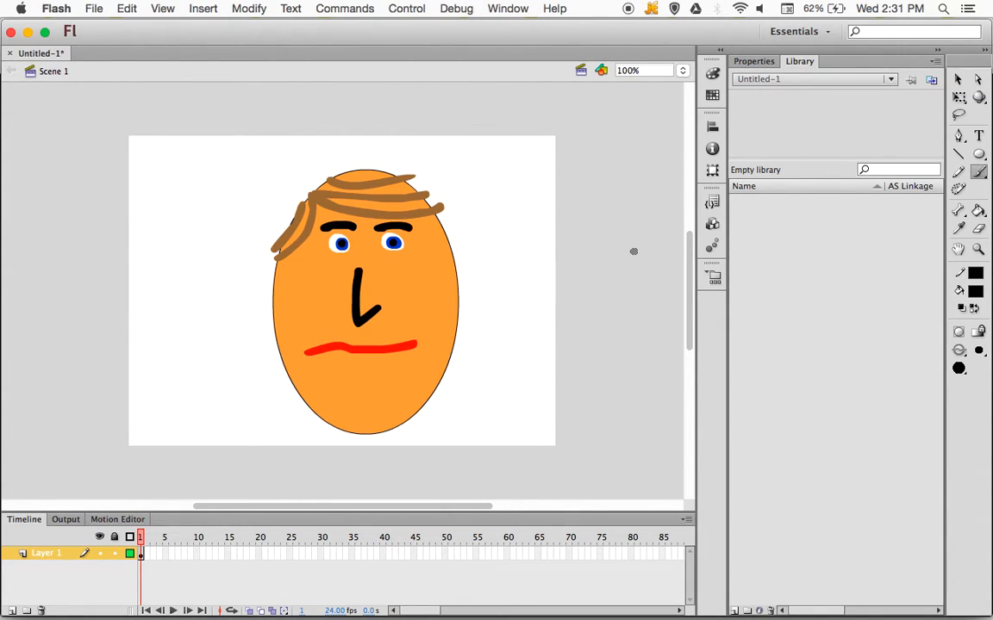
# - Turn on Object Drawing for the Brush and paint two short diagonal black strokes to the right of the face
pyautogui.click(958, 83)
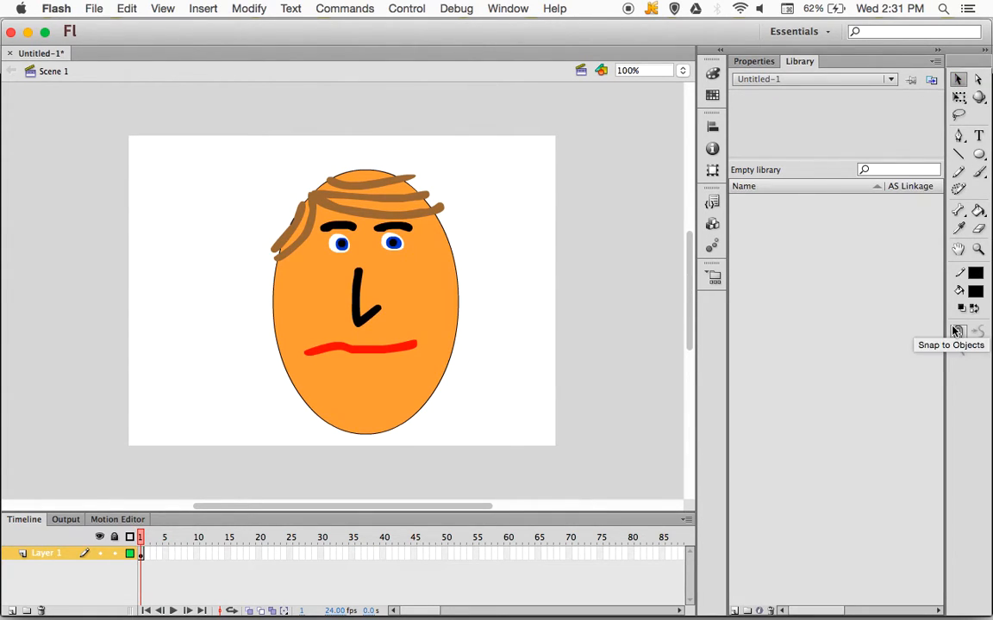
pyautogui.click(985, 176)
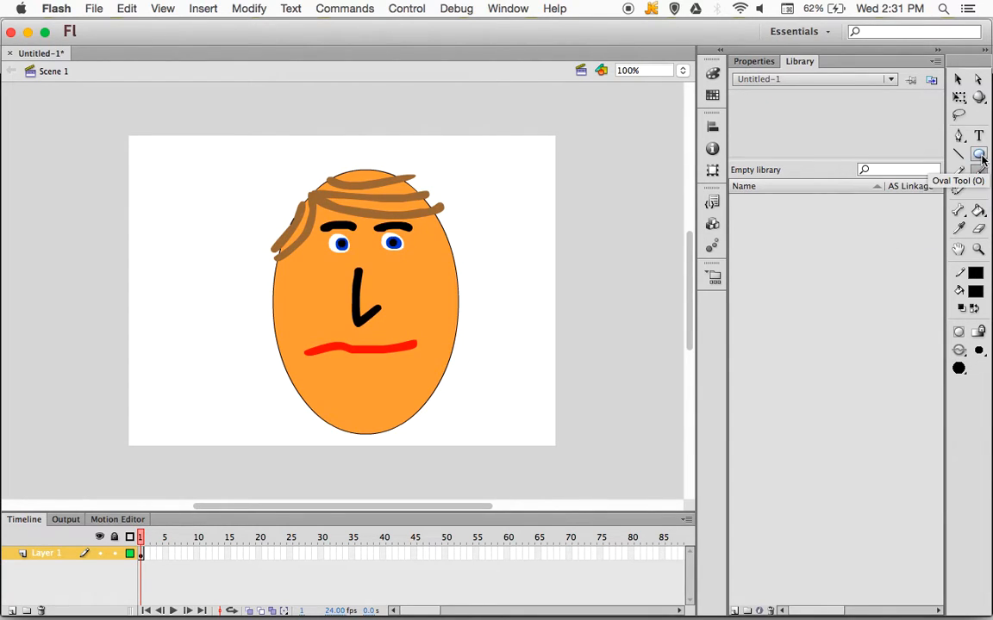
pyautogui.click(981, 156)
pyautogui.click(979, 171)
pyautogui.click(963, 333)
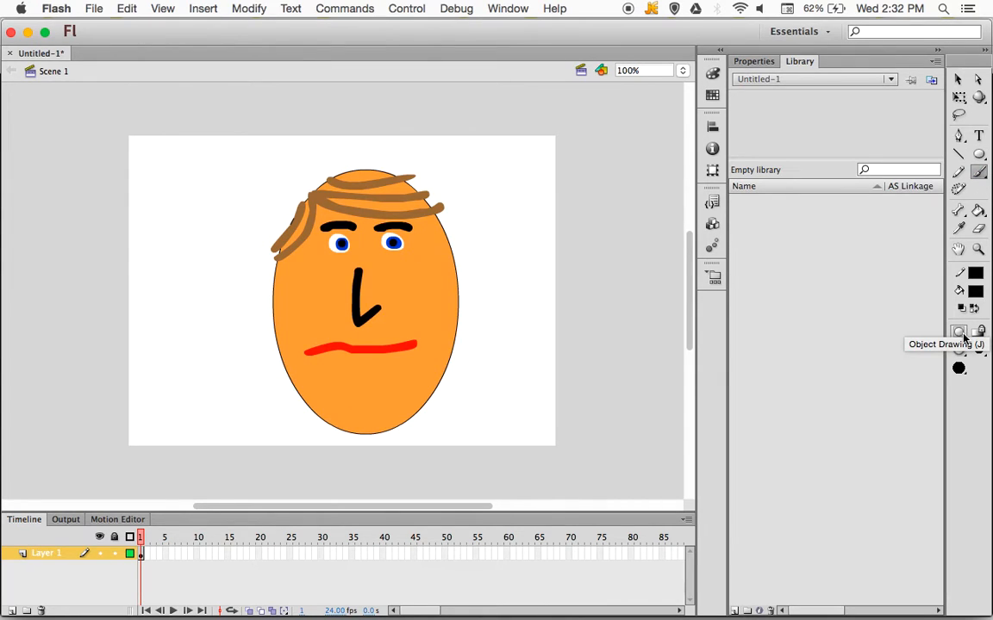
pyautogui.moveTo(529, 251); pyautogui.dragTo(562, 295)
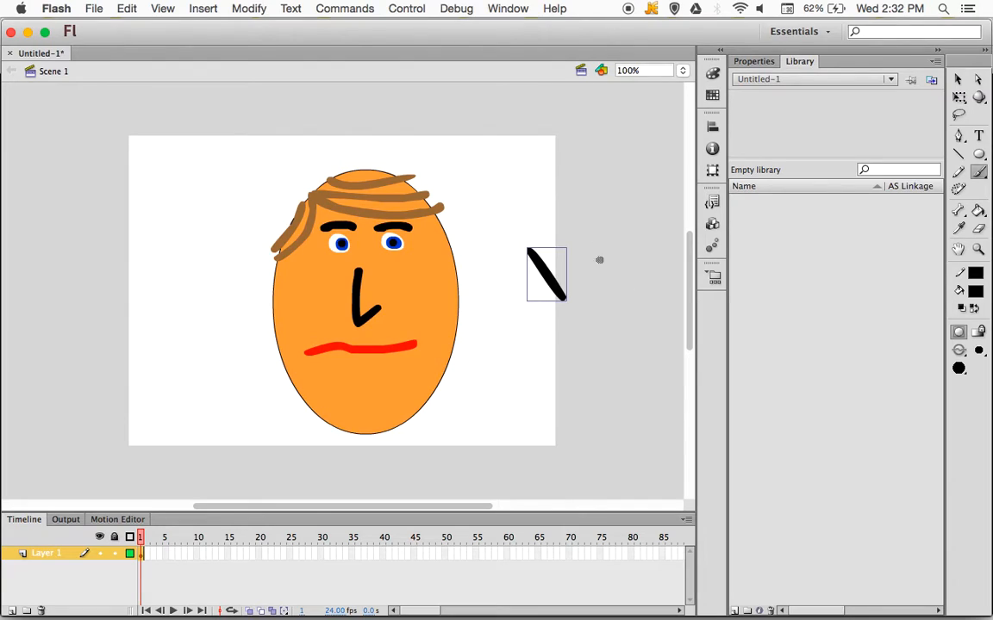
pyautogui.moveTo(525, 209); pyautogui.dragTo(556, 232)
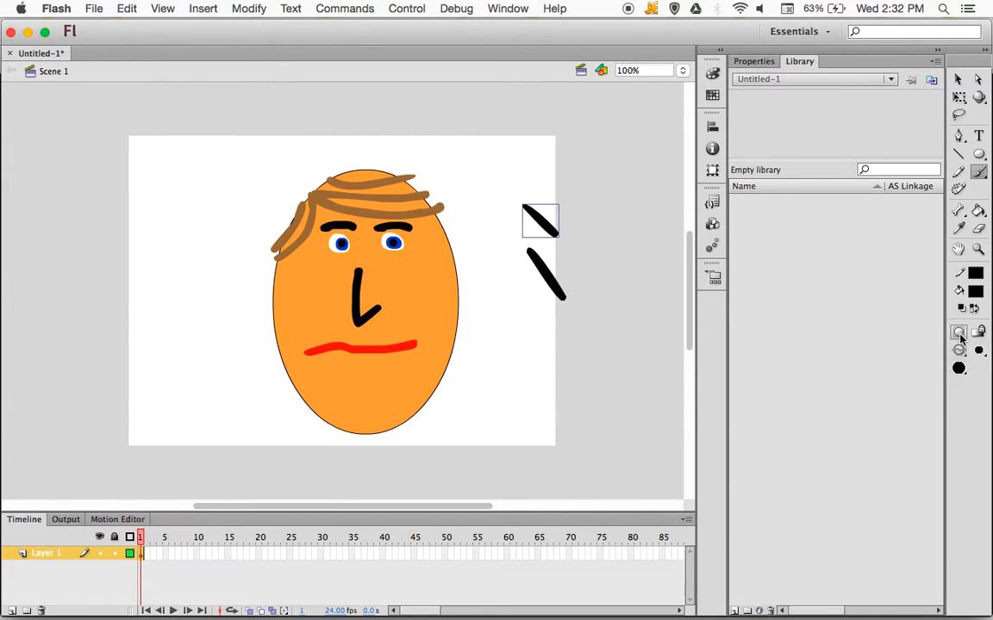
# - Delete the two diagonal black strokes to the right of the face
pyautogui.press('v')
pyautogui.moveTo(492, 178); pyautogui.dragTo(596, 328)
pyautogui.press('Delete')
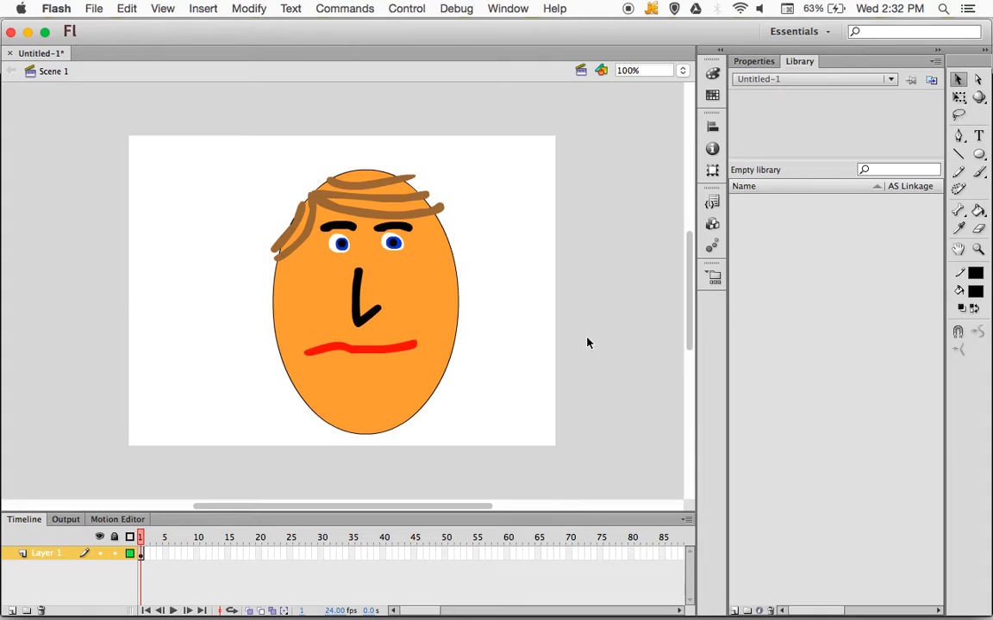
# - Scale the whole face drawing down to about 70 by 126 px with Free Transform and deselect it
pyautogui.click(960, 98)
pyautogui.moveTo(177, 122)
pyautogui.mouseDown()
pyautogui.moveTo(206, 162)
pyautogui.moveTo(536, 473)
pyautogui.mouseUp()
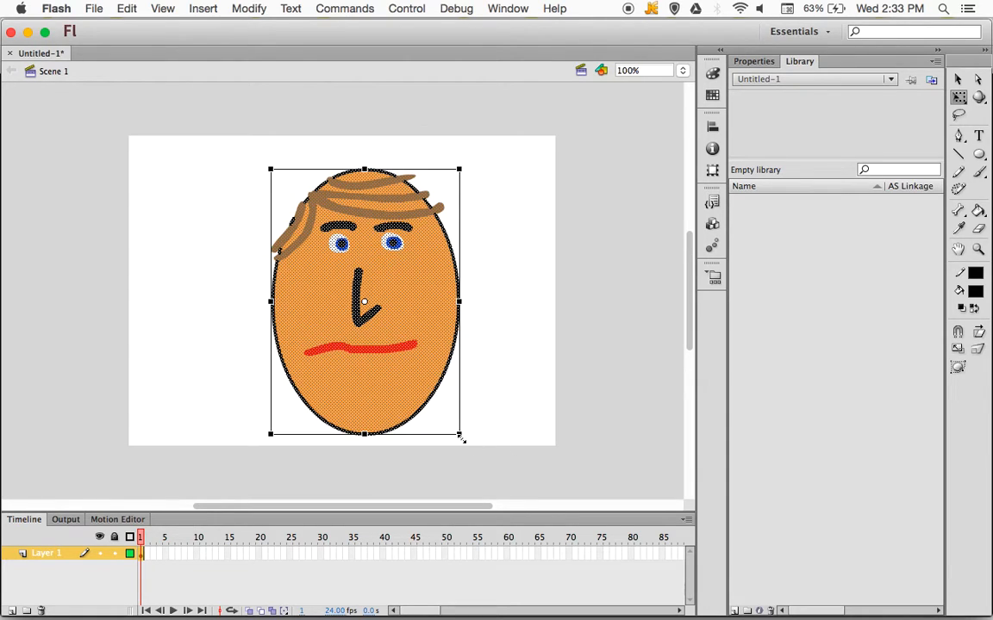
pyautogui.moveTo(459, 435)
pyautogui.mouseDown()
pyautogui.moveTo(437, 390)
pyautogui.moveTo(392, 354)
pyautogui.moveTo(355, 344)
pyautogui.moveTo(385, 339)
pyautogui.moveTo(403, 312)
pyautogui.moveTo(370, 295)
pyautogui.moveTo(341, 303)
pyautogui.moveTo(344, 277)
pyautogui.moveTo(331, 272)
pyautogui.mouseUp()
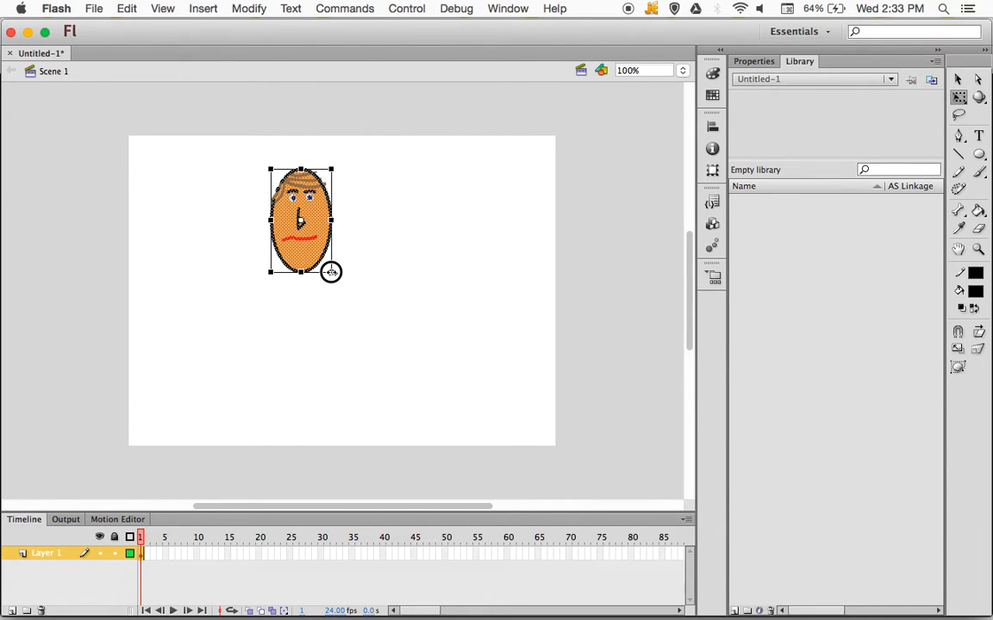
pyautogui.moveTo(331, 272); pyautogui.dragTo(324, 268)
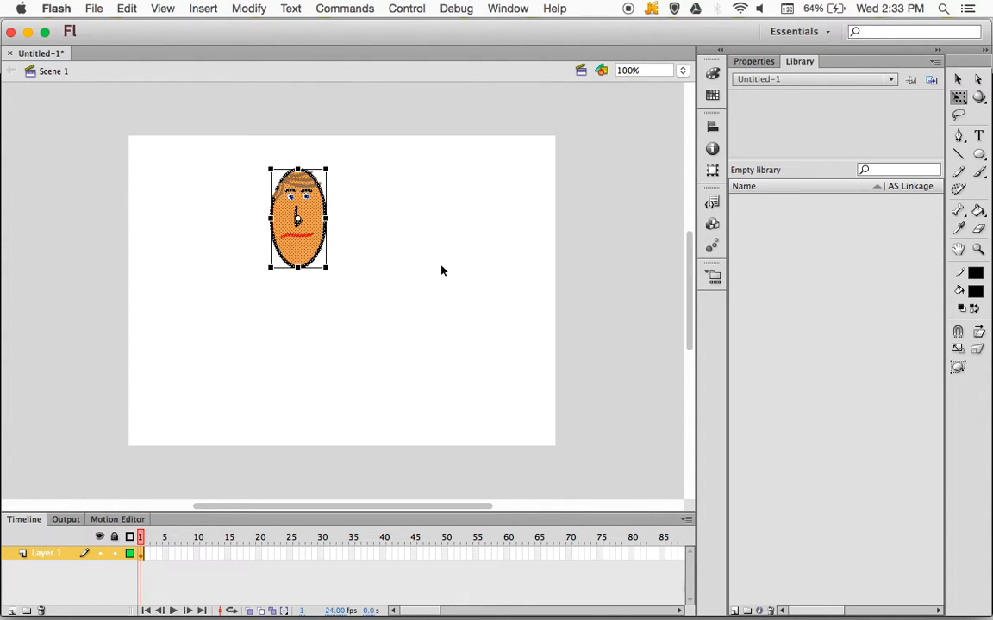
pyautogui.press('v')
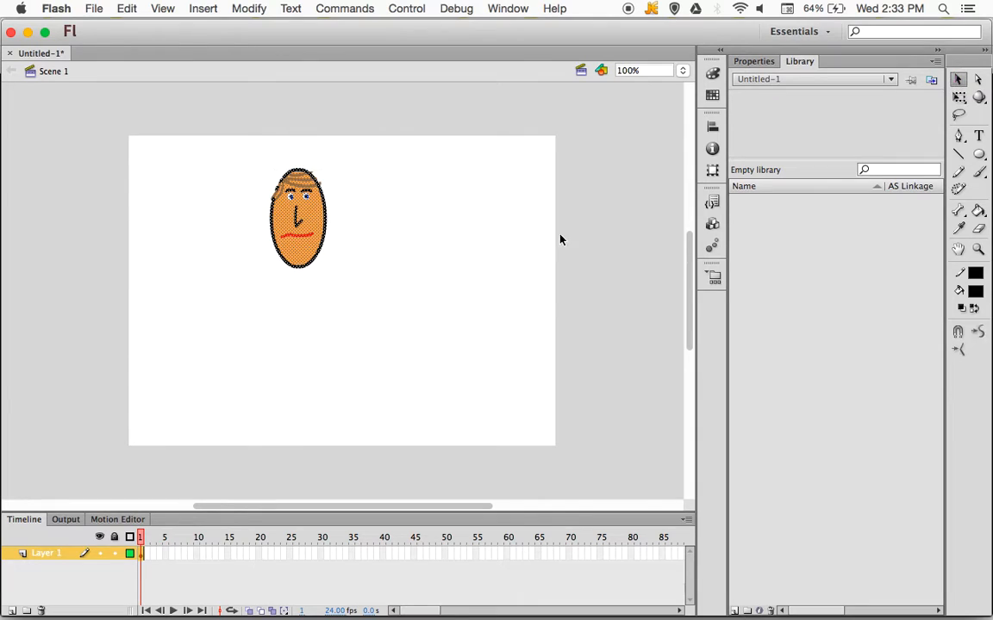
pyautogui.click(544, 242)
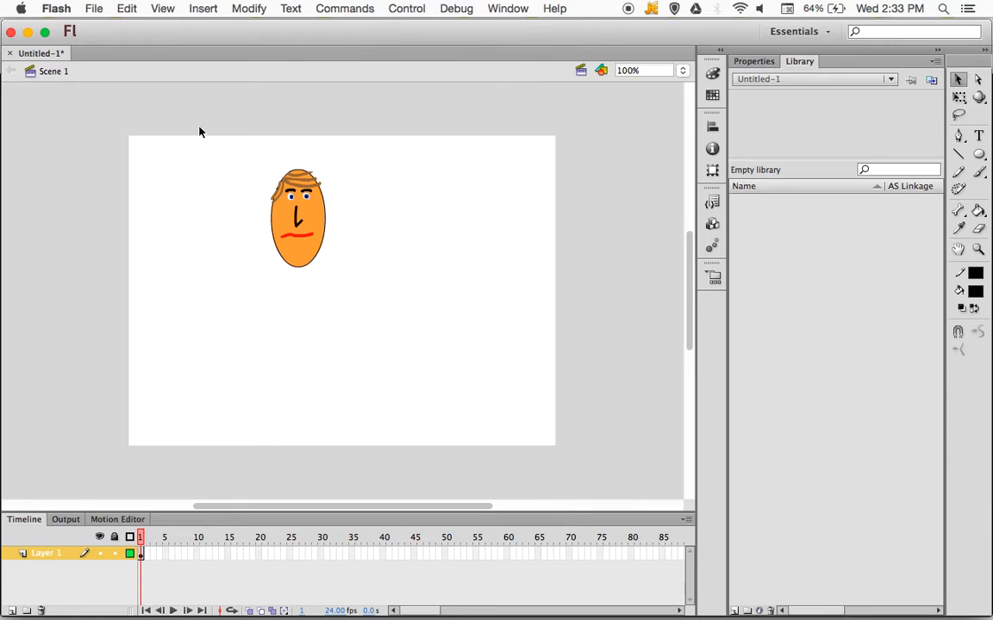
# - Convert the entire face drawing to a Movie Clip symbol named Face
pyautogui.moveTo(213, 134); pyautogui.dragTo(409, 376)
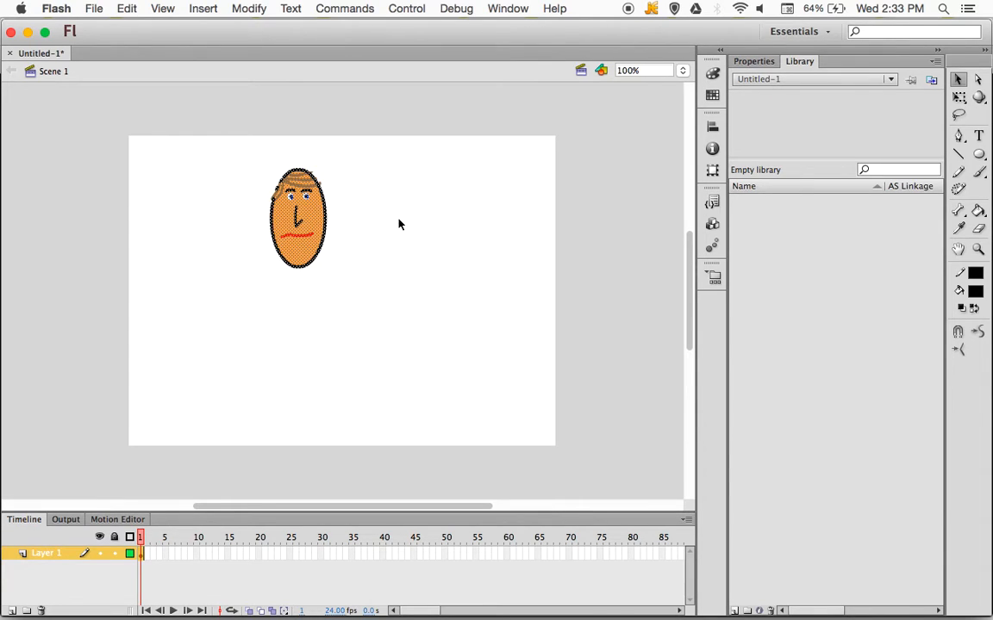
pyautogui.moveTo(238, 146); pyautogui.dragTo(458, 430)
pyautogui.click(250, 8)
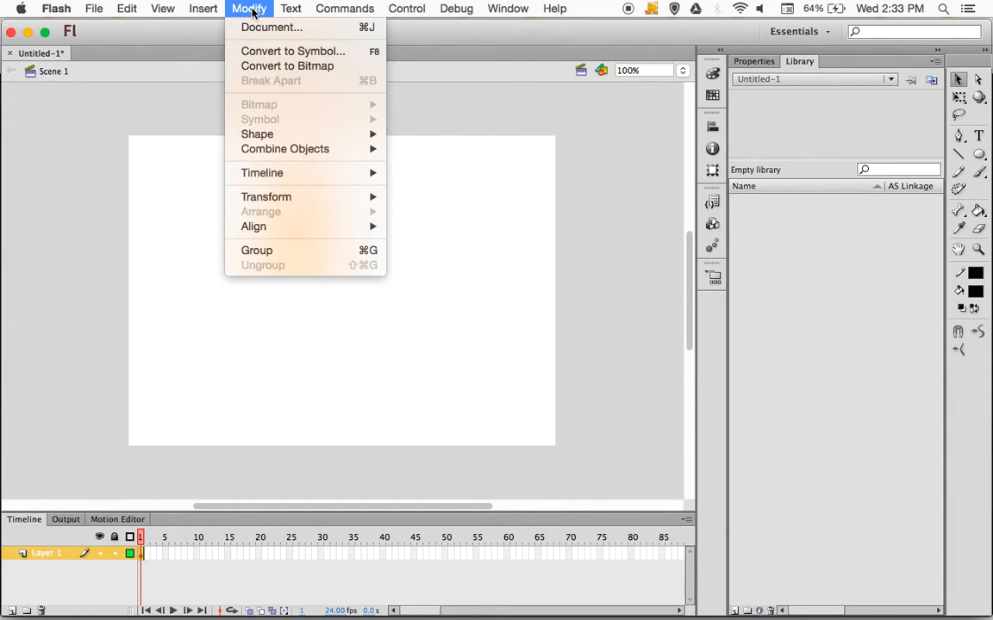
pyautogui.click(270, 53)
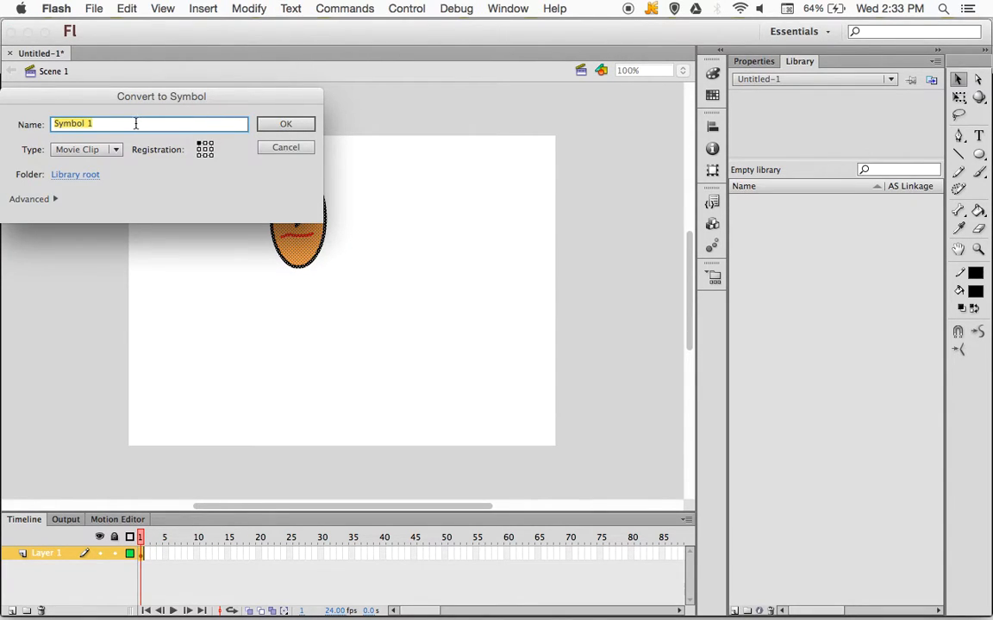
pyautogui.write('Face')
pyautogui.click(287, 126)
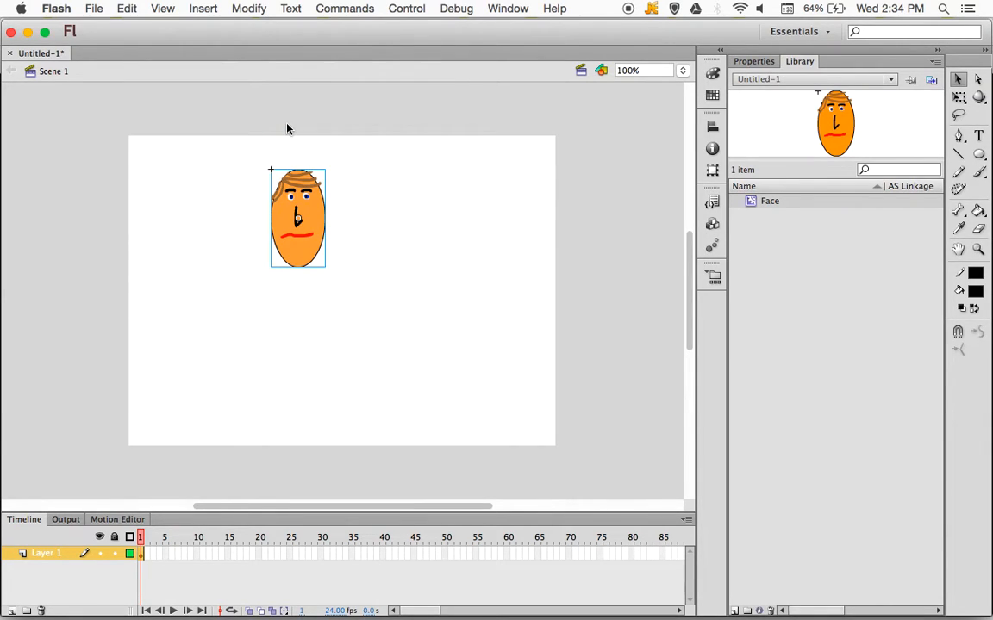
# - Check the Face instance's properties and place three more instances of the Face symbol from the library around the stage
pyautogui.click(750, 62)
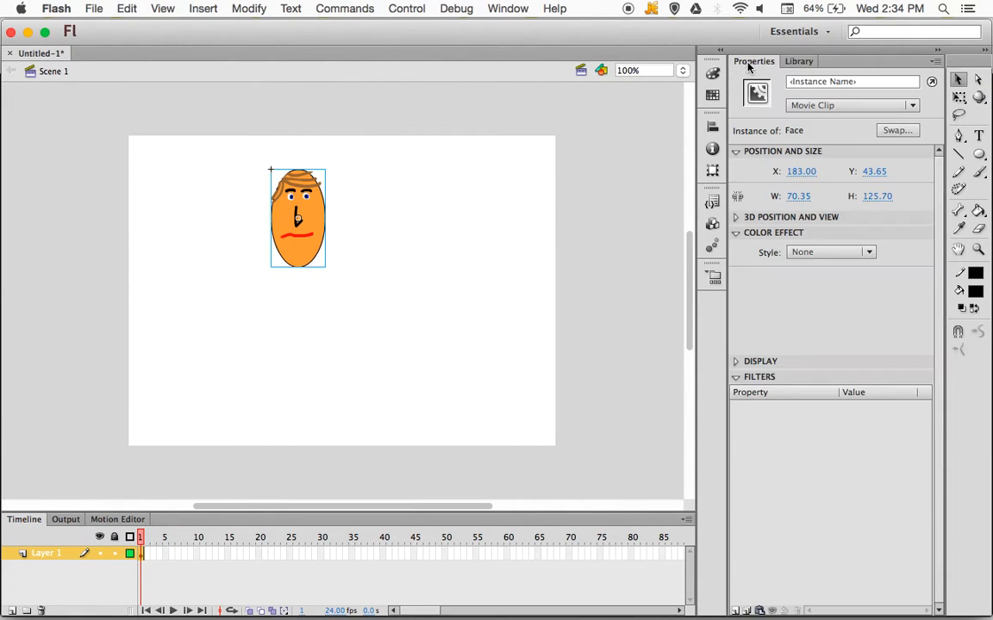
pyautogui.click(799, 63)
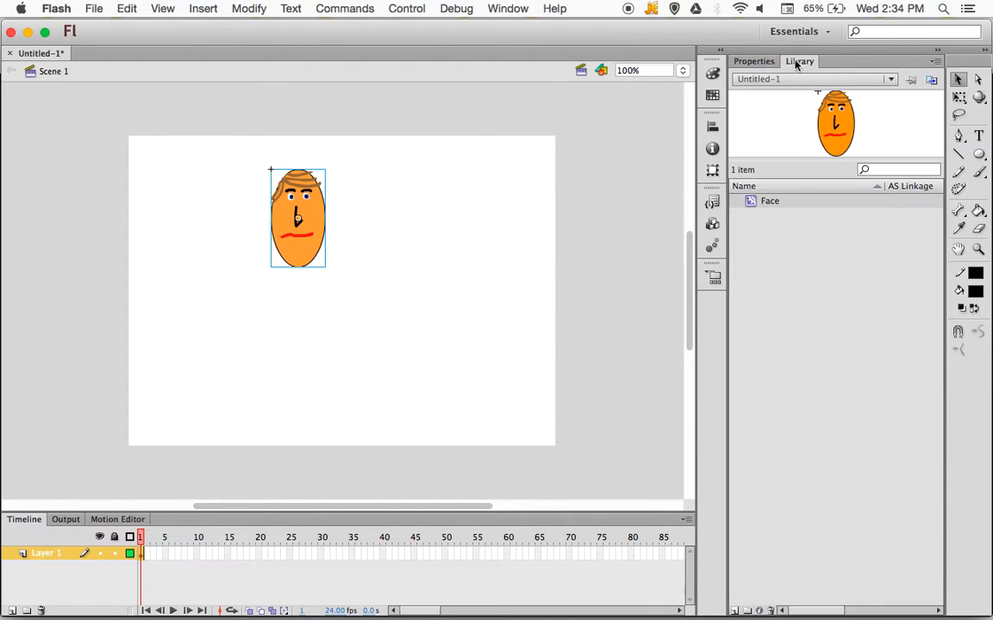
pyautogui.click(765, 63)
pyautogui.click(799, 63)
pyautogui.moveTo(845, 129); pyautogui.dragTo(543, 231)
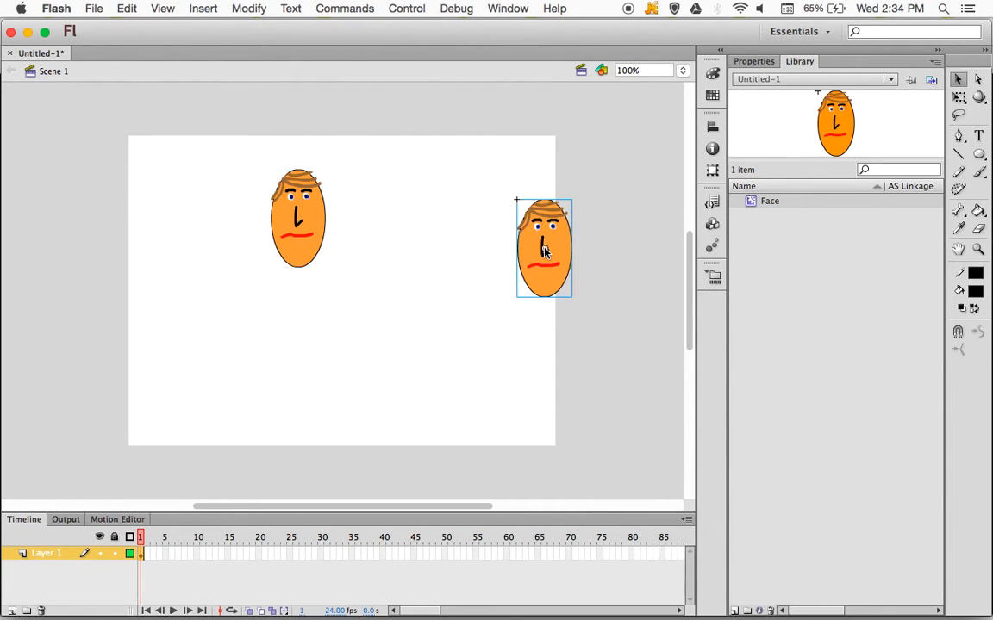
pyautogui.moveTo(841, 128); pyautogui.dragTo(414, 354)
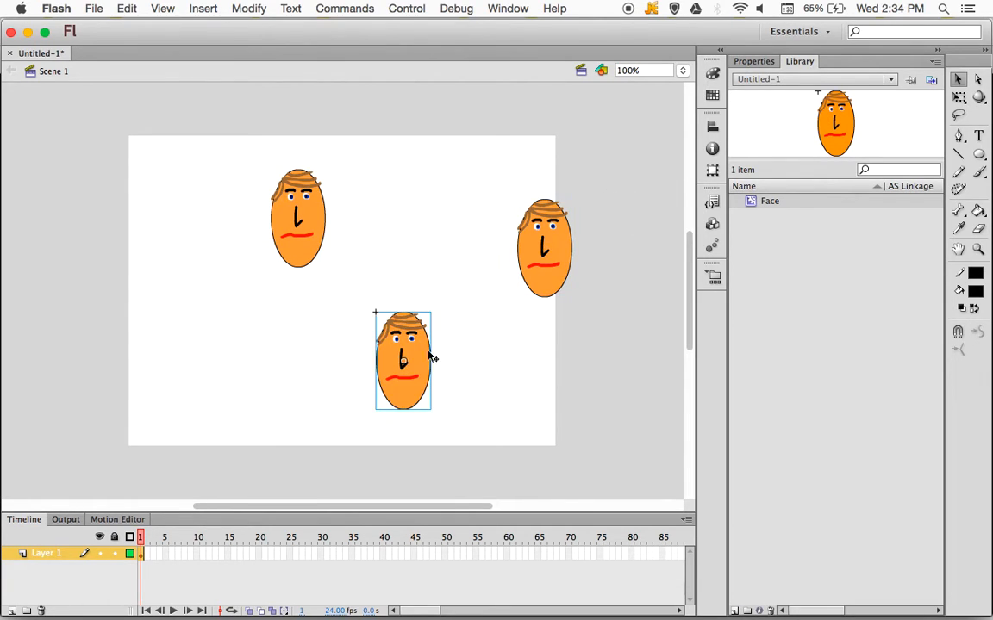
pyautogui.moveTo(755, 129); pyautogui.dragTo(453, 207)
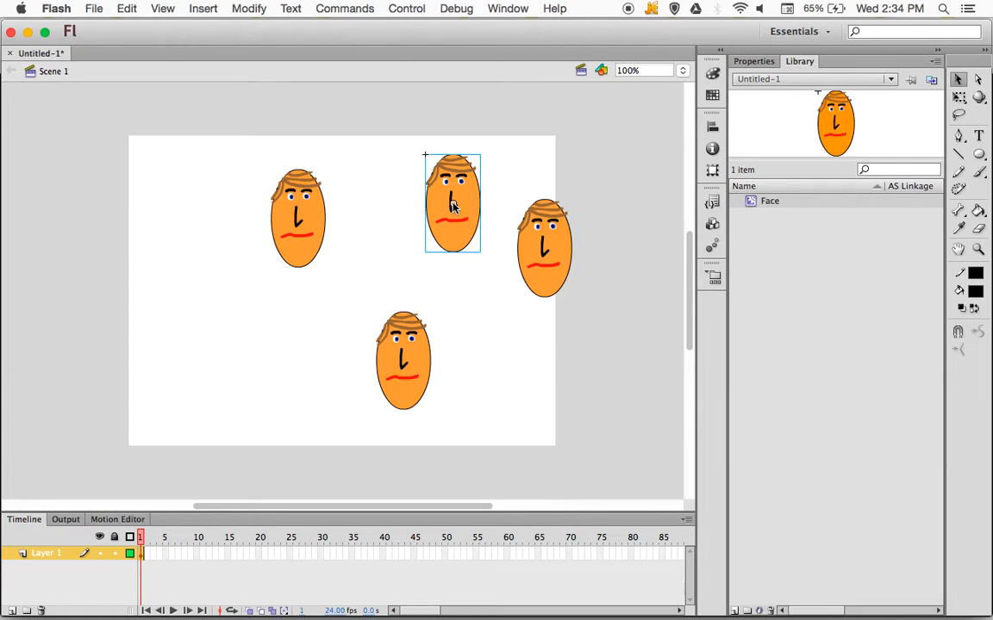
# - Delete the three extra Face instances, keeping only the original one on the stage
pyautogui.press('Delete')
pyautogui.press('Tab')
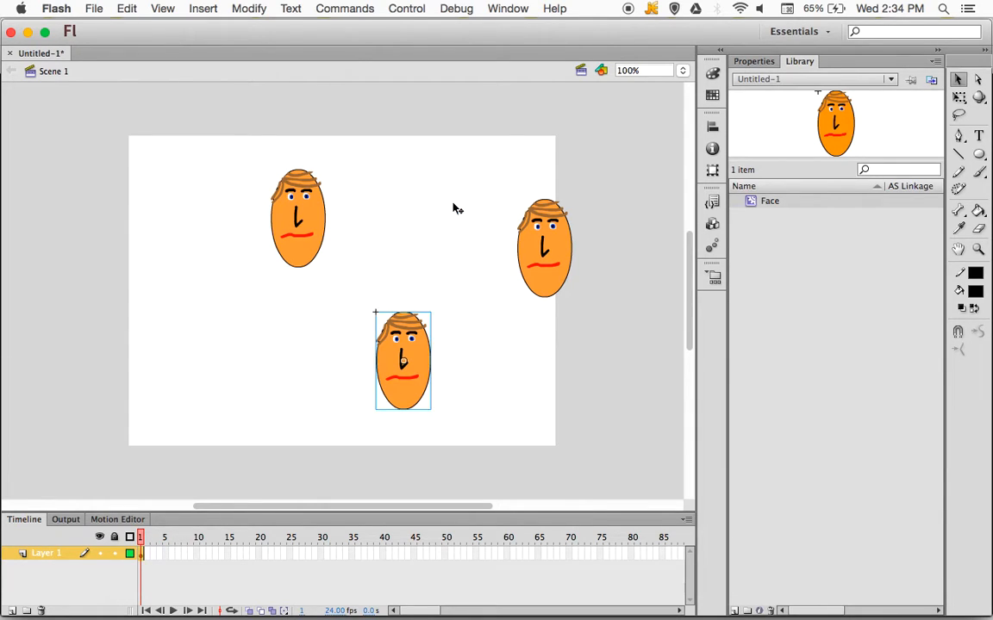
pyautogui.press('Delete')
pyautogui.press('Tab')
pyautogui.press('Delete')
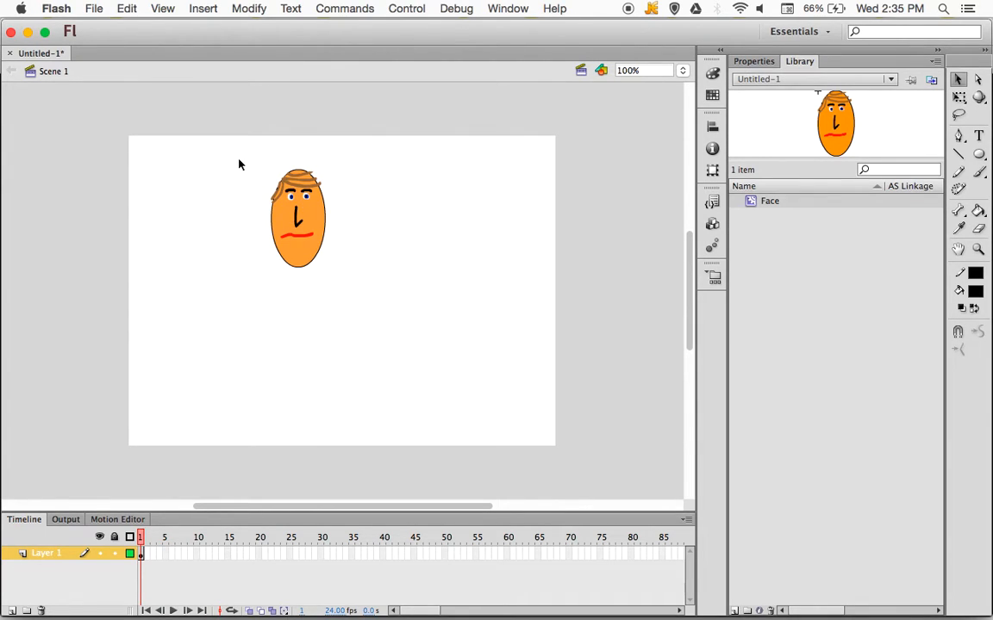
# - Move the Face instance to the upper-left corner of the stage
pyautogui.moveTo(238, 150); pyautogui.dragTo(440, 429)
pyautogui.click(314, 228)
pyautogui.moveTo(315, 227); pyautogui.dragTo(196, 218)
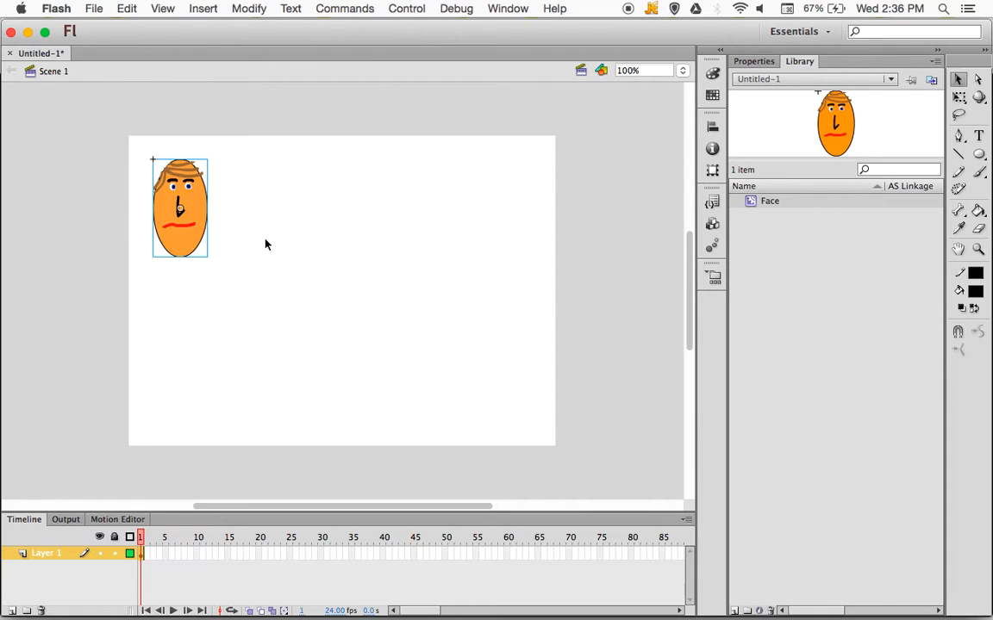
# - Create a motion tween on the face and move it horizontally to the stage's upper right at frame 24
pyautogui.rightClick(186, 185)
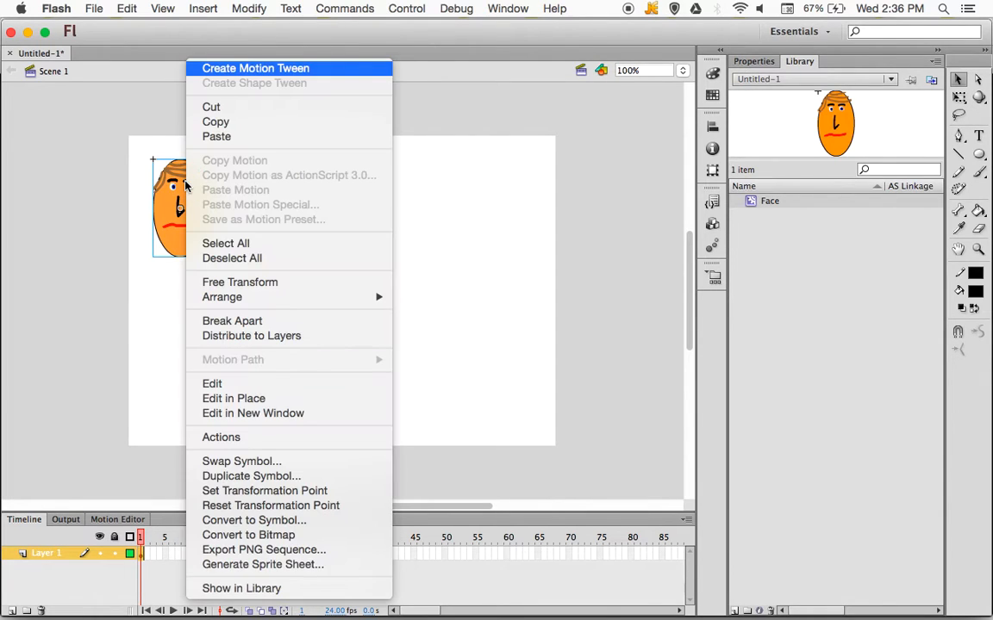
pyautogui.click(270, 69)
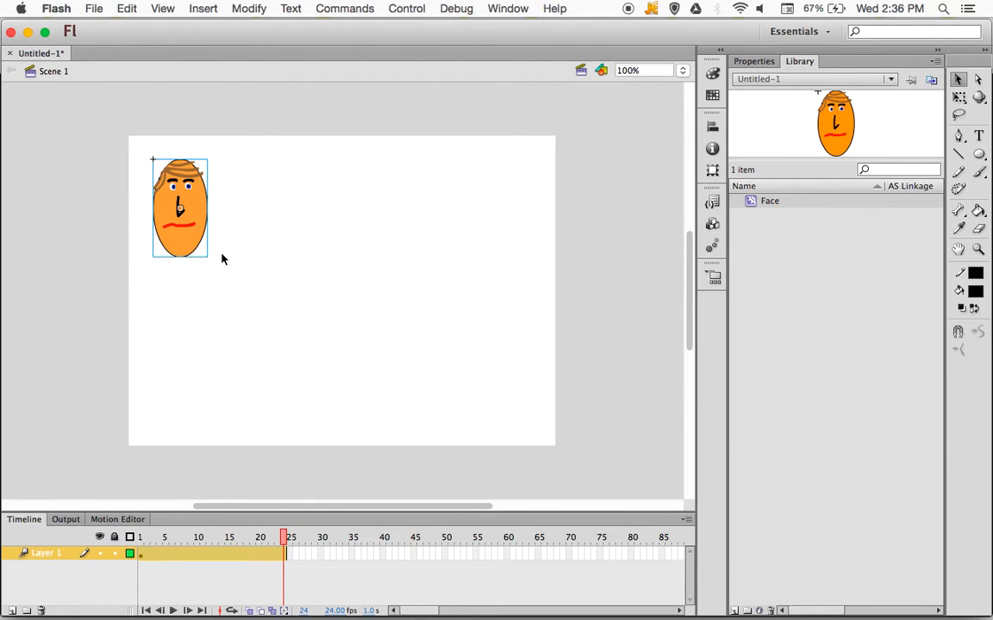
pyautogui.moveTo(192, 192); pyautogui.dragTo(507, 197)
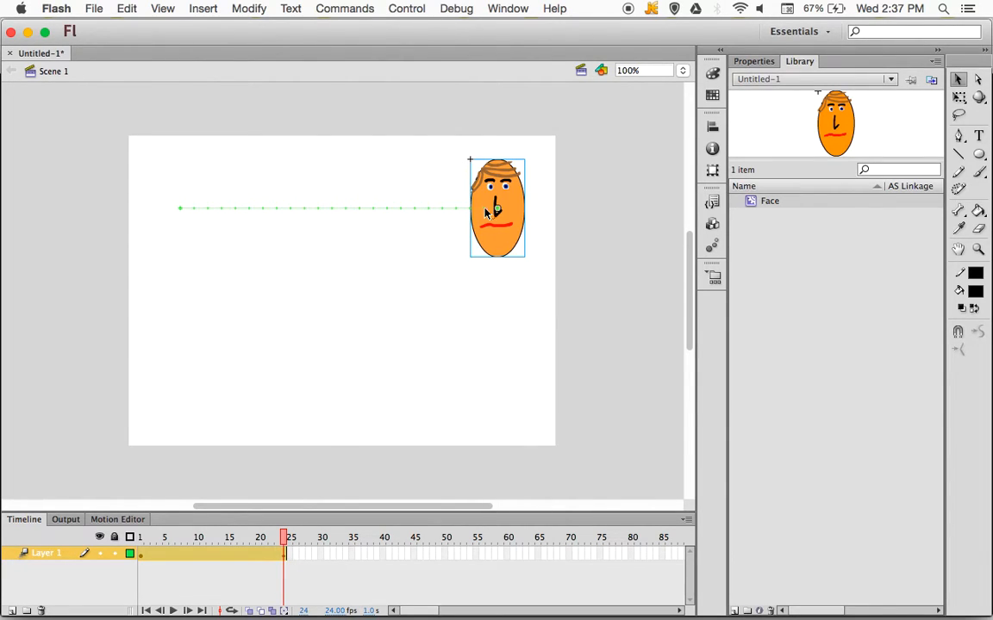
# - Scrub through the motion tween's intermediate frames and play the horizontal face animation several times
pyautogui.moveTo(283, 553); pyautogui.dragTo(191, 555)
pyautogui.click(290, 210)
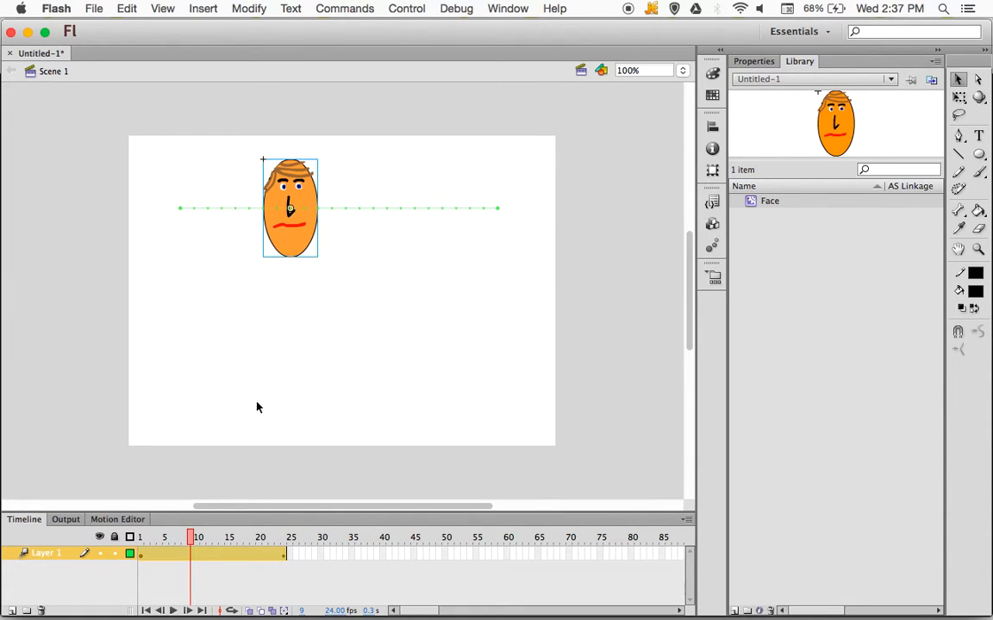
pyautogui.click(191, 539)
pyautogui.moveTo(191, 541); pyautogui.dragTo(221, 543)
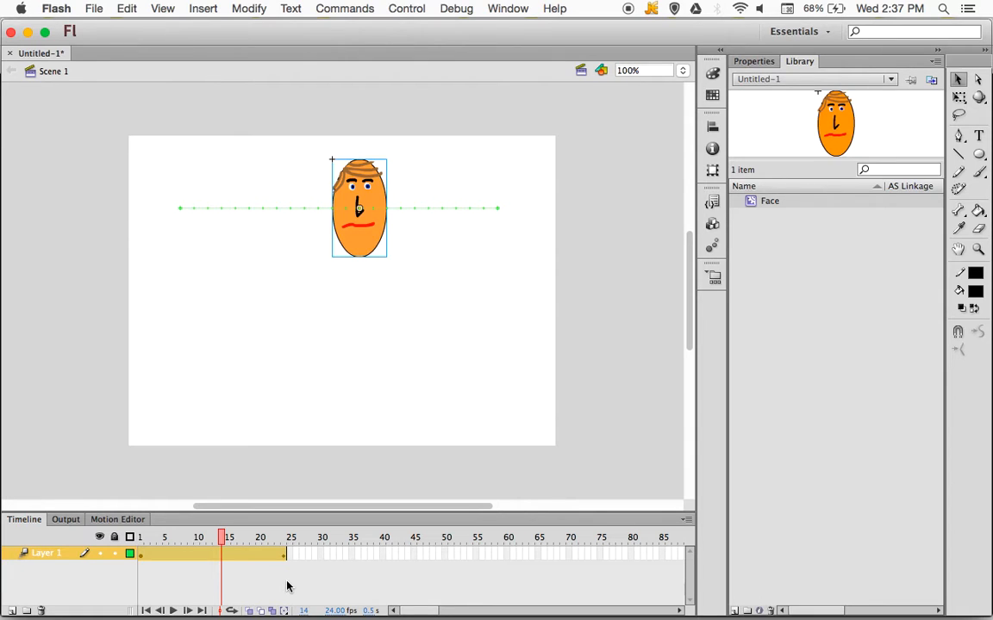
pyautogui.press('Return')
pyautogui.press('Return')
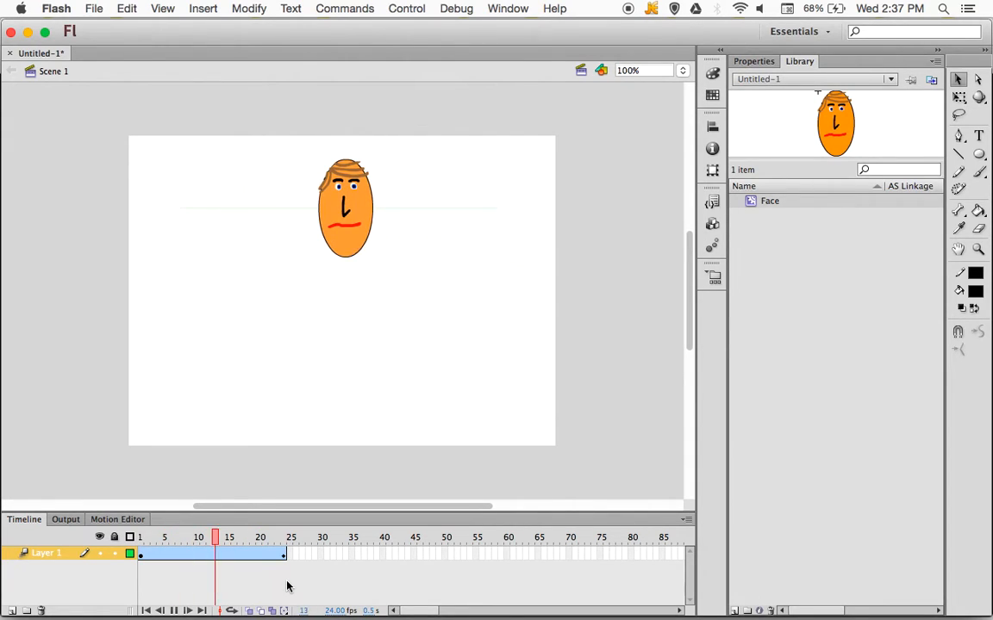
pyautogui.press('Return')
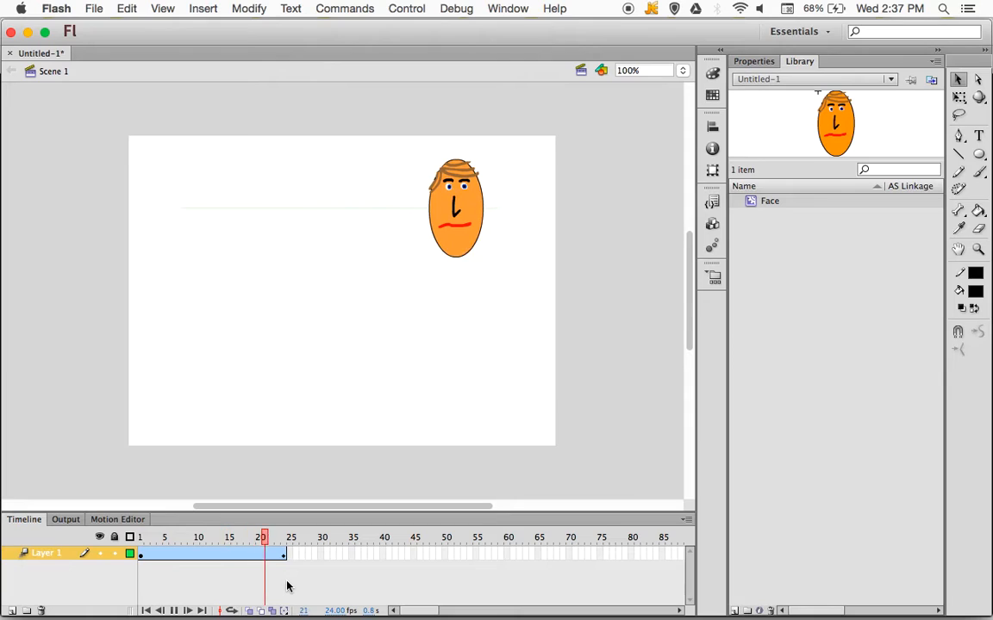
pyautogui.press('Return')
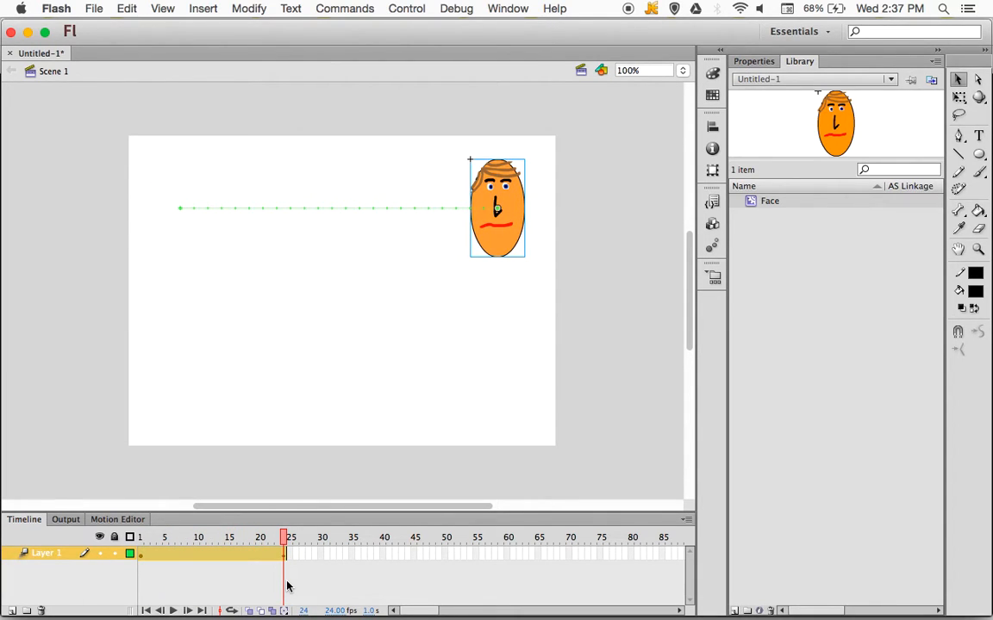
pyautogui.press('Return')
# - Move the face to the stage's lower left at frame 1 and to its top centre at frame 24
pyautogui.click(144, 556)
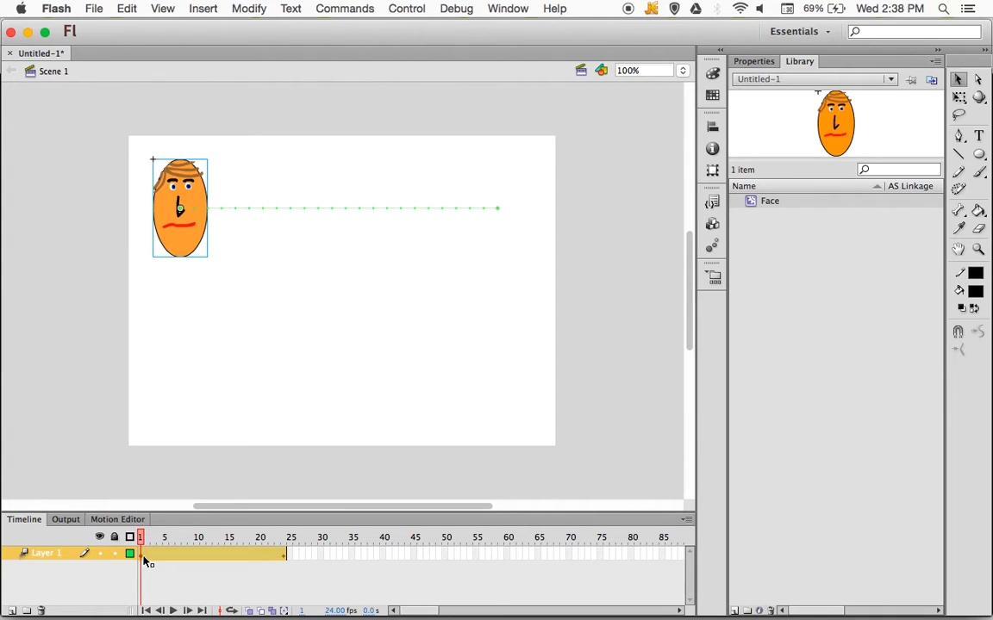
pyautogui.moveTo(192, 238); pyautogui.dragTo(192, 412)
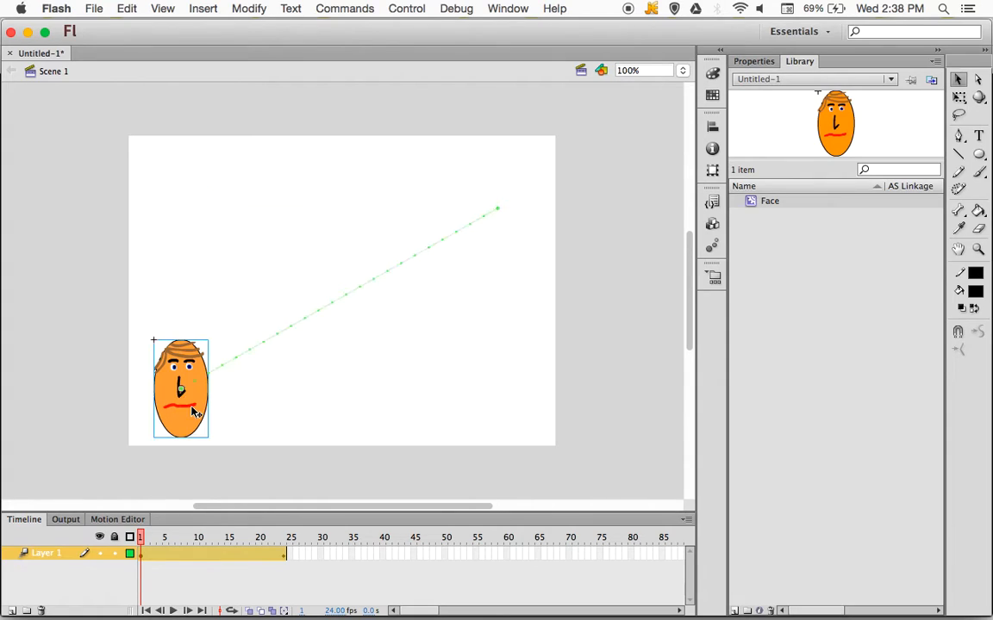
pyautogui.click(284, 554)
pyautogui.moveTo(501, 188); pyautogui.dragTo(340, 172)
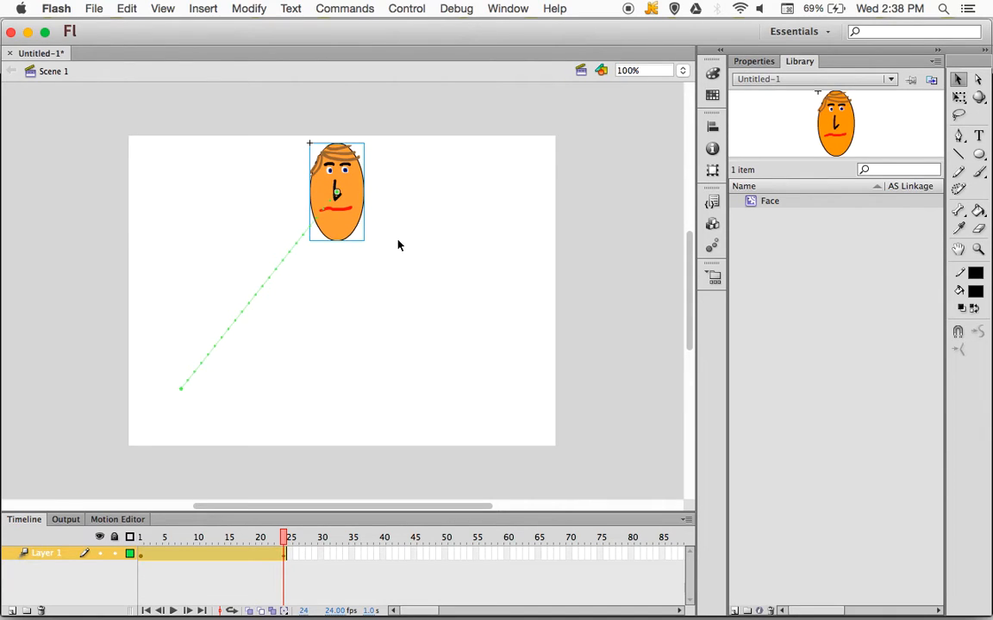
# - Play back the diagonal face animation repeatedly to check its motion
pyautogui.press('Return')
pyautogui.press('Return')
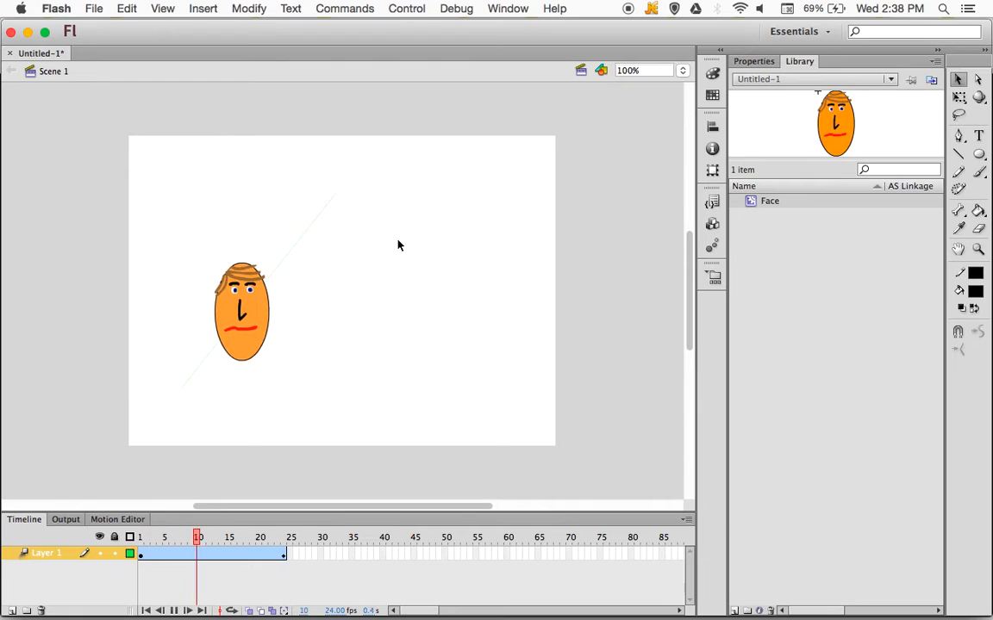
pyautogui.press('Return')
pyautogui.press('Return')
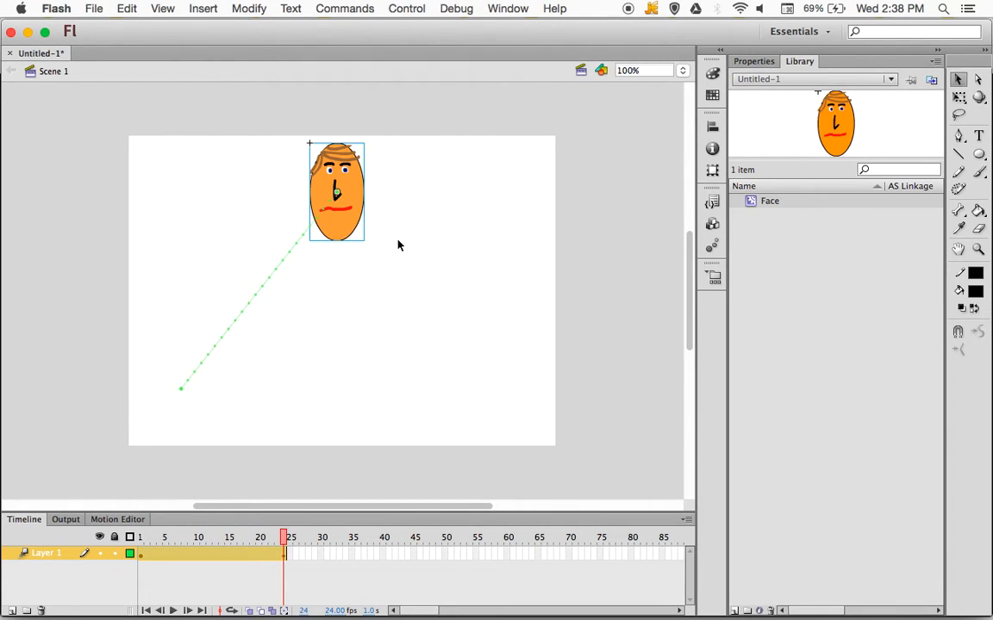
pyautogui.press('Return')
# - Move the face back to the stage's upper left at frame 1 and to its upper right at frame 24
pyautogui.click(140, 555)
pyautogui.moveTo(194, 415); pyautogui.dragTo(212, 259)
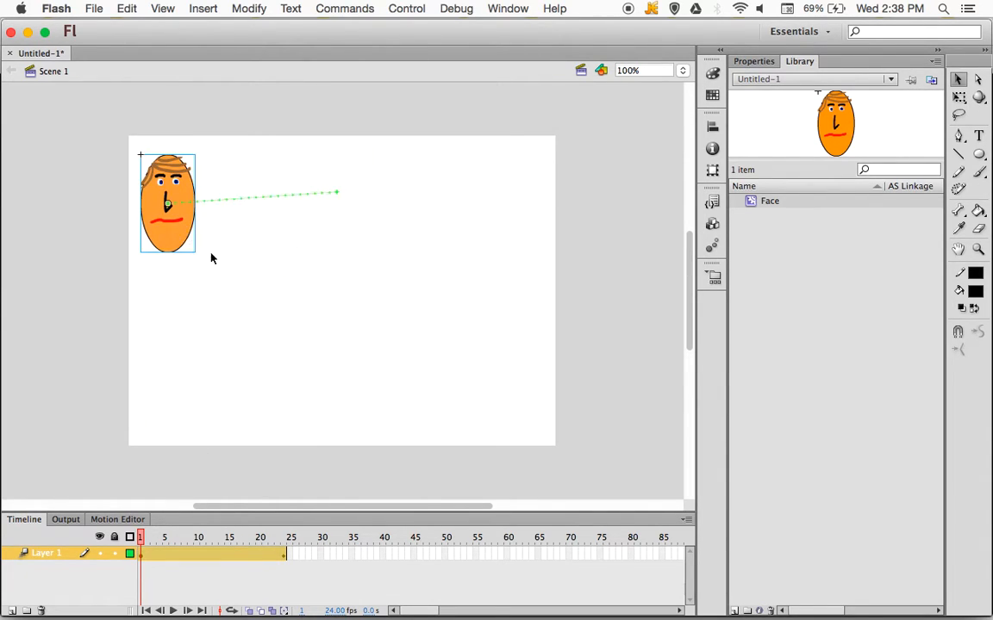
pyautogui.click(285, 556)
pyautogui.moveTo(345, 214); pyautogui.dragTo(516, 222)
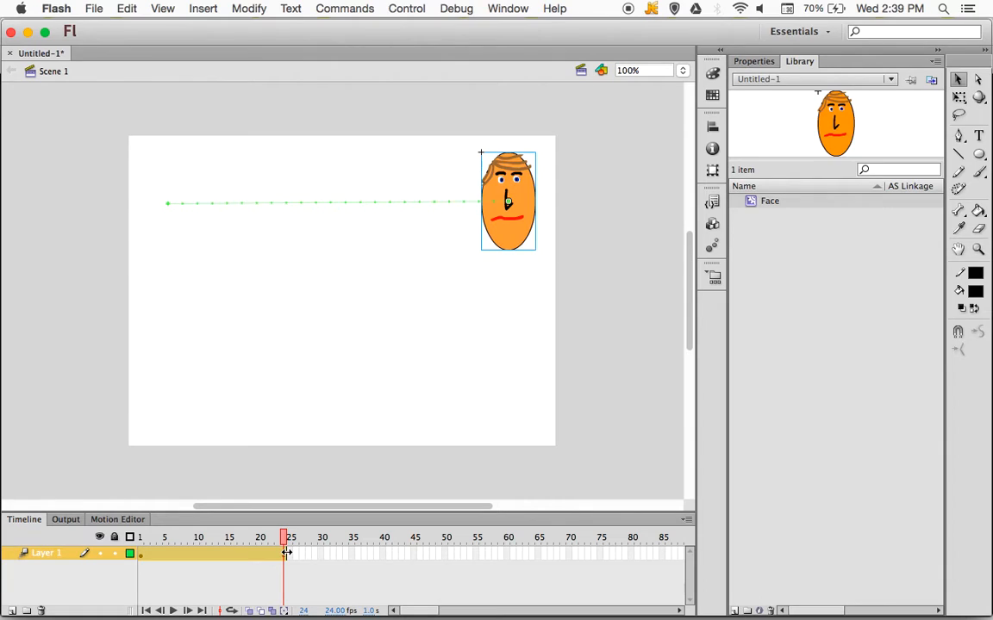
# - Compare the animation's speed by playing the tween extended to frame 59 and shortened to frame 10
pyautogui.moveTo(285, 553); pyautogui.dragTo(502, 557)
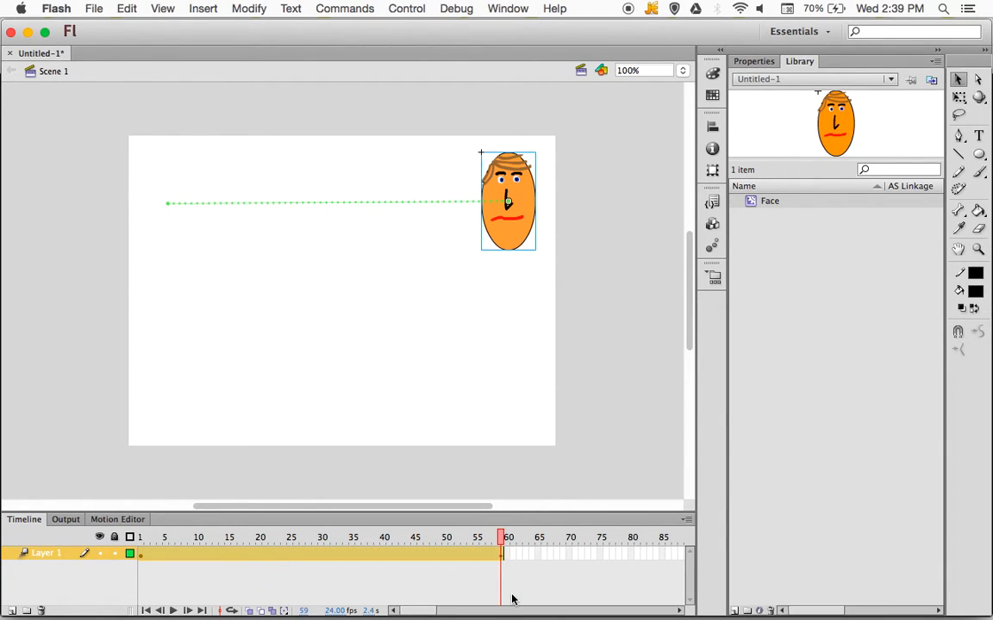
pyautogui.press('Return')
pyautogui.moveTo(503, 553); pyautogui.dragTo(198, 556)
pyautogui.press('Return')
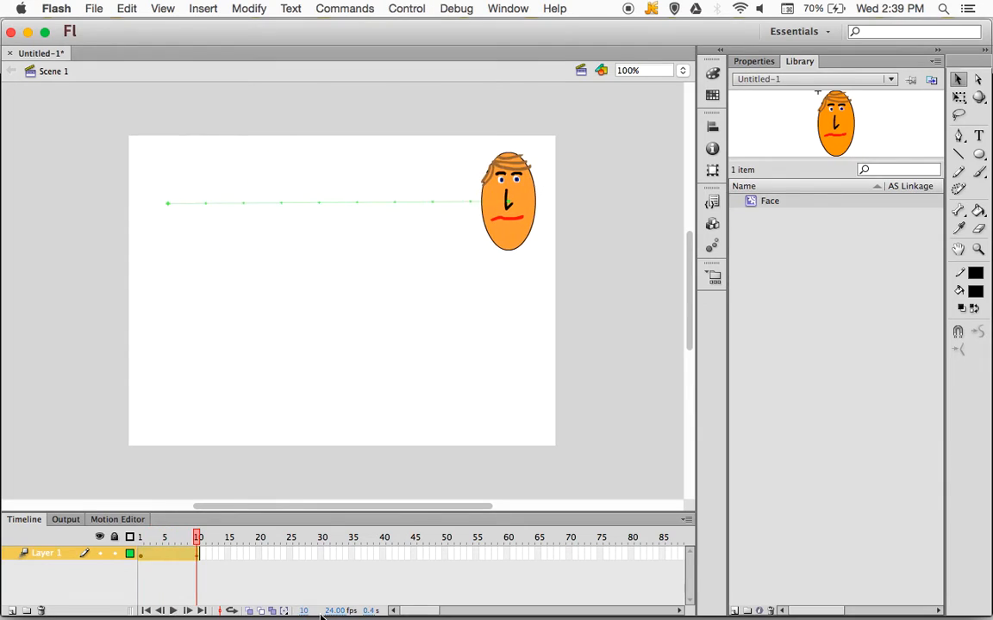
# - Compare the animation's speed by playing the tween extended to about frame 62 and shortened to frame 13
pyautogui.press('Return')
pyautogui.moveTo(198, 553); pyautogui.dragTo(520, 554)
pyautogui.press('Return')
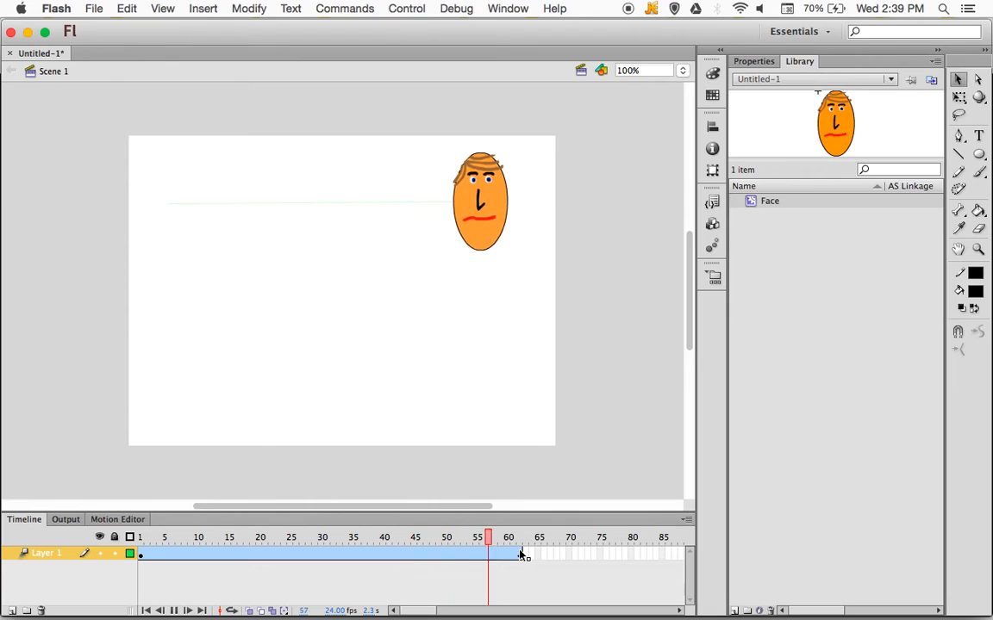
pyautogui.click(522, 554)
pyautogui.moveTo(523, 554); pyautogui.dragTo(216, 573)
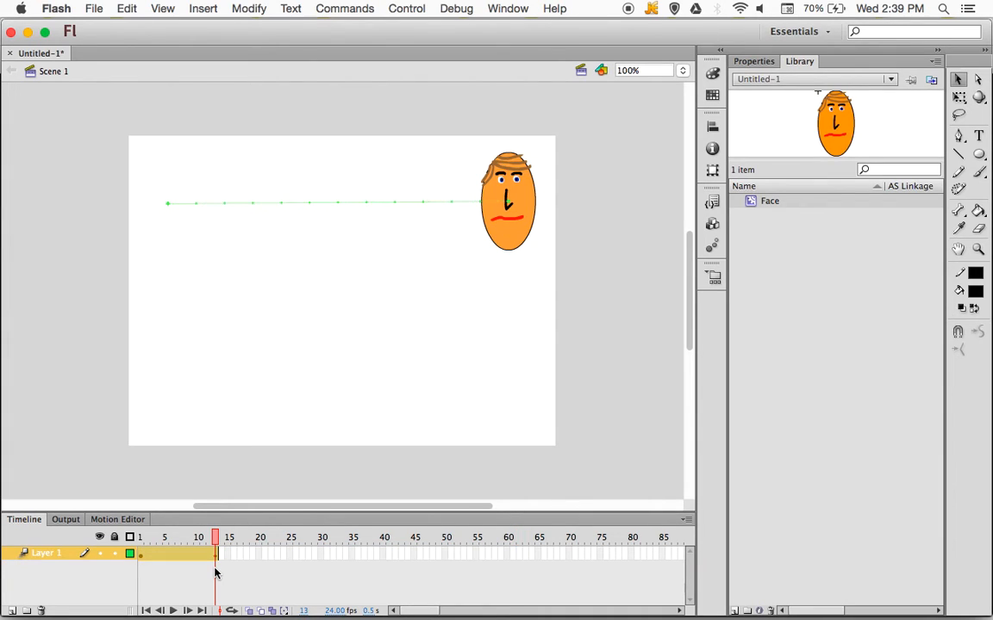
pyautogui.press('Return')
pyautogui.press('Return')
# - Set the motion tween's end to frame 25, play it back, and check the face at frames 1 and 25
pyautogui.moveTo(215, 552); pyautogui.dragTo(290, 542)
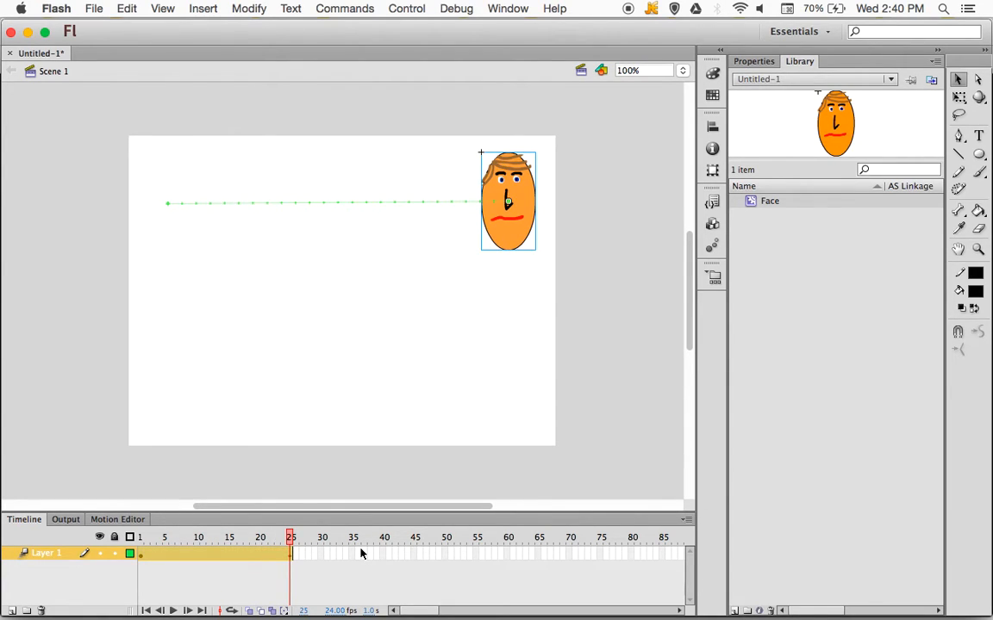
pyautogui.press('Return')
pyautogui.click(142, 556)
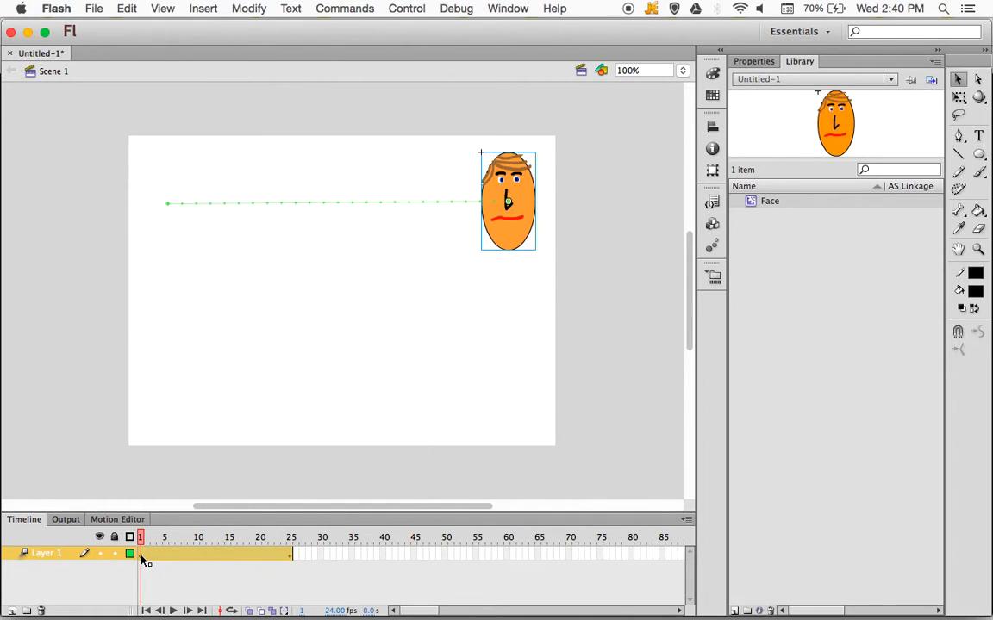
pyautogui.click(290, 556)
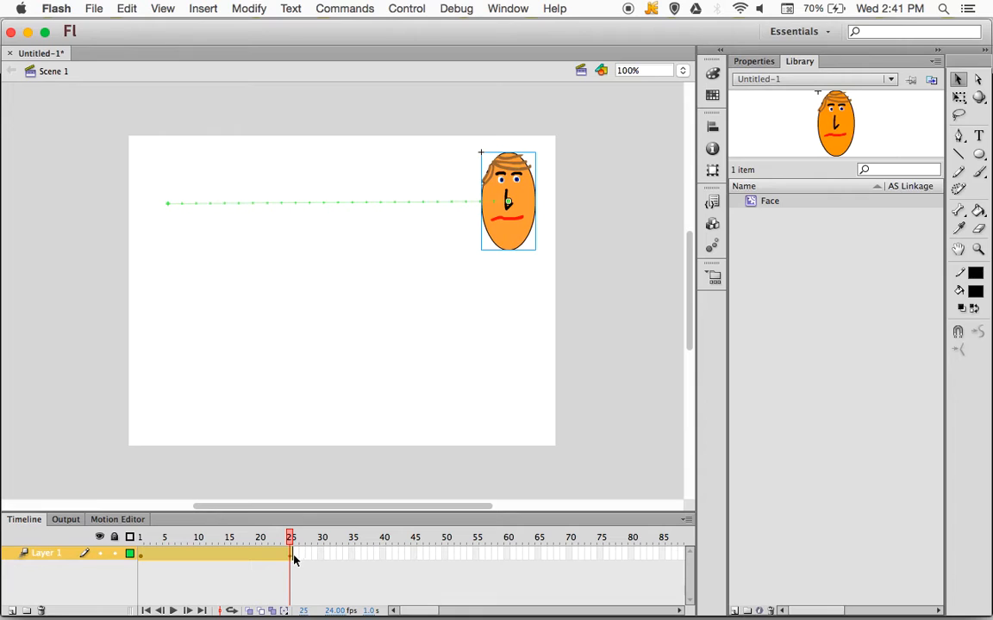
# - Extend the tween to frame 40, move the face down to the stage's lower right there, and review the path
pyautogui.click(384, 554)
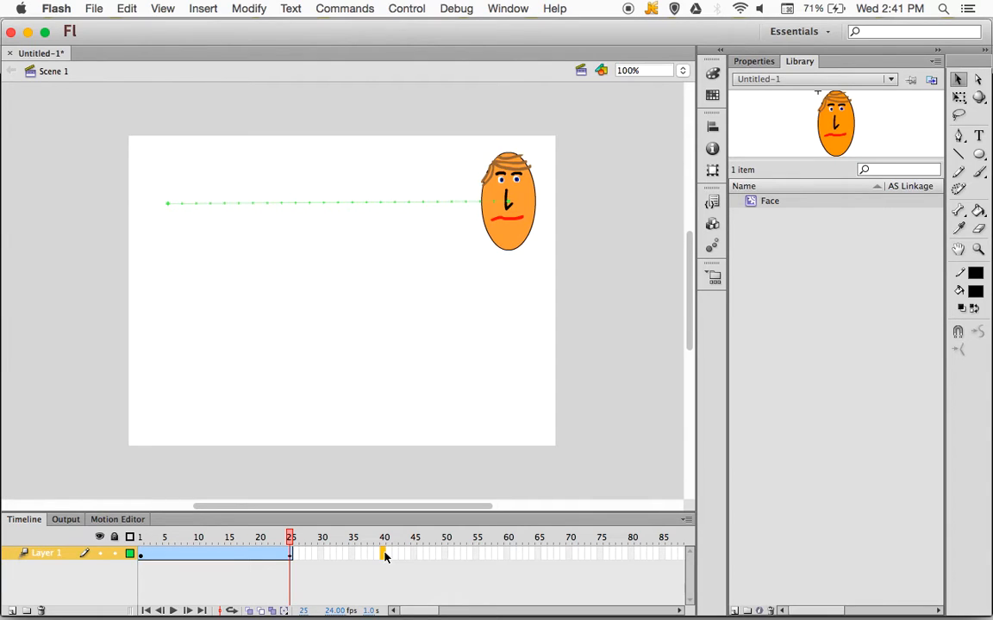
pyautogui.press('F5')
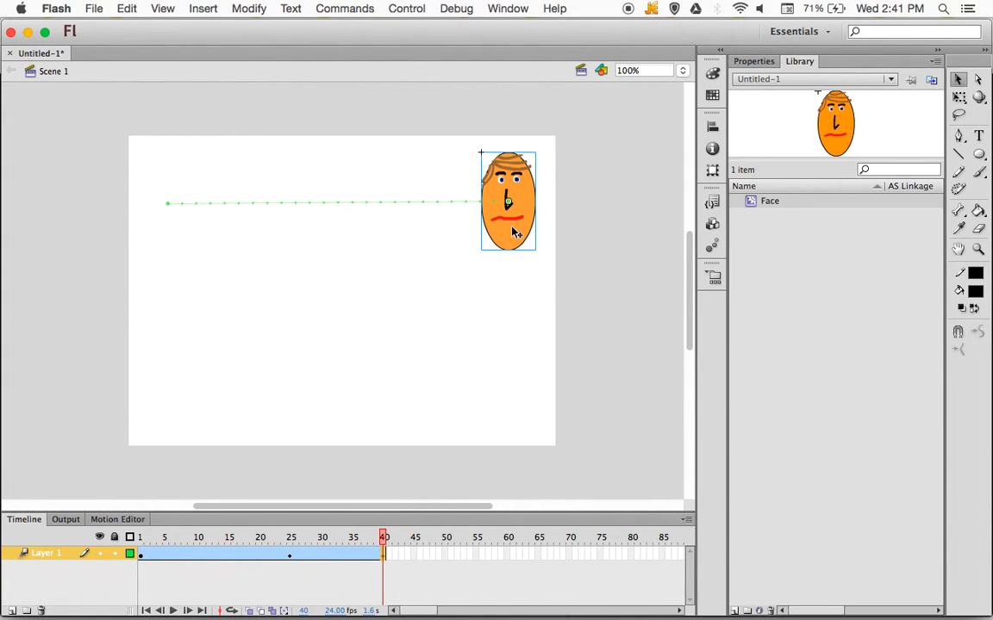
pyautogui.moveTo(509, 215); pyautogui.dragTo(507, 400)
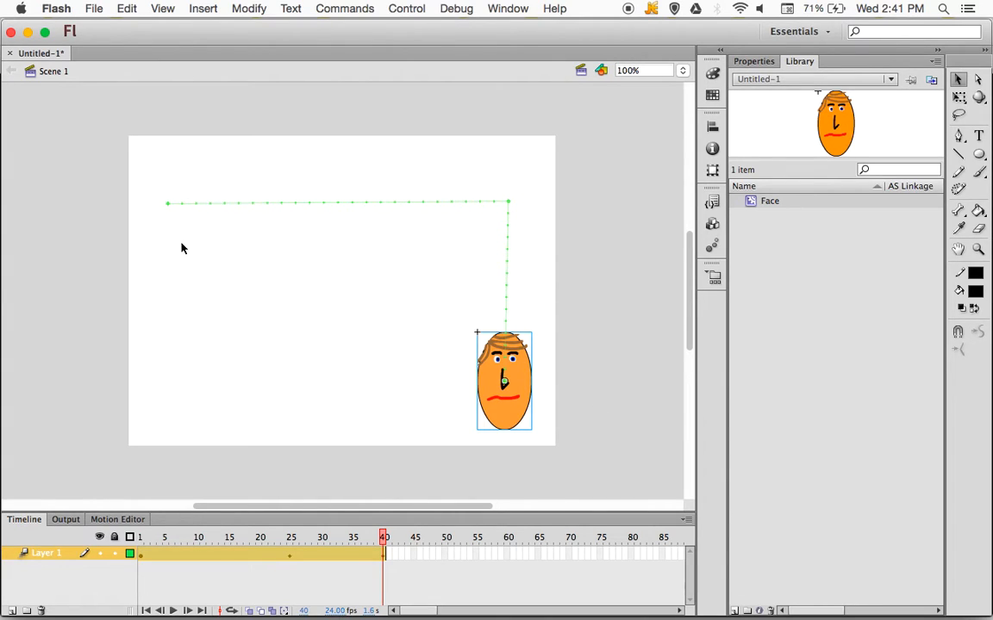
pyautogui.click(142, 554)
pyautogui.click(287, 556)
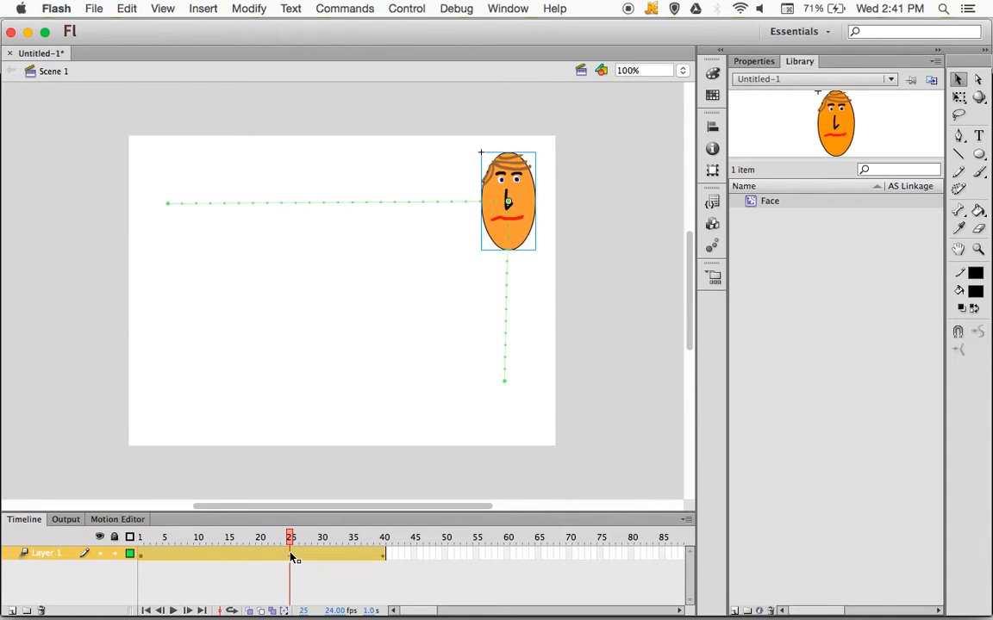
pyautogui.click(290, 536)
pyautogui.moveTo(290, 536); pyautogui.dragTo(388, 540)
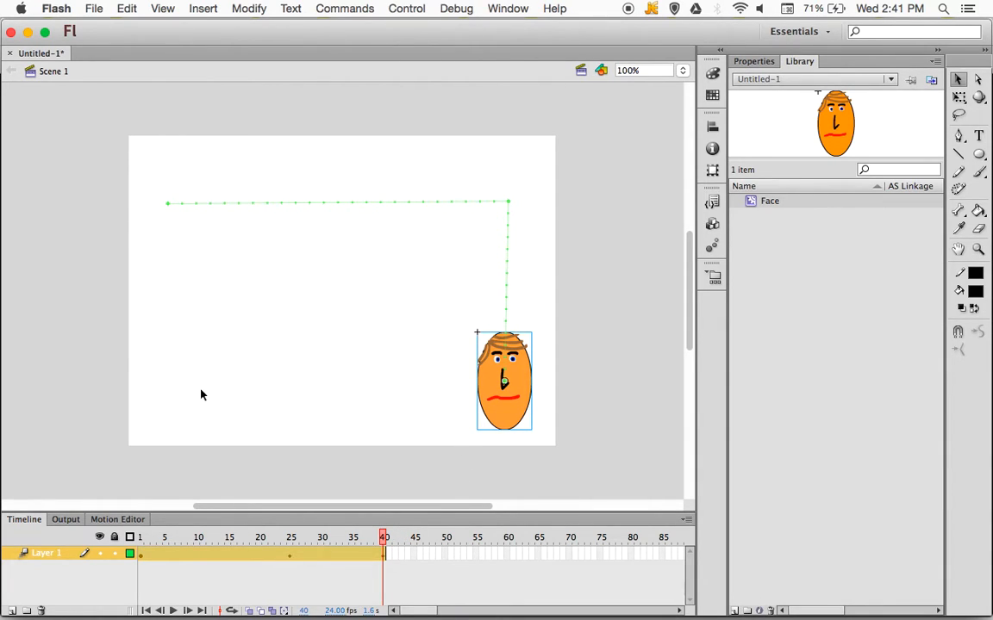
# - Extend the tween to frame 65, move the face across to the stage's lower left there, and play the animation
pyautogui.click(539, 557)
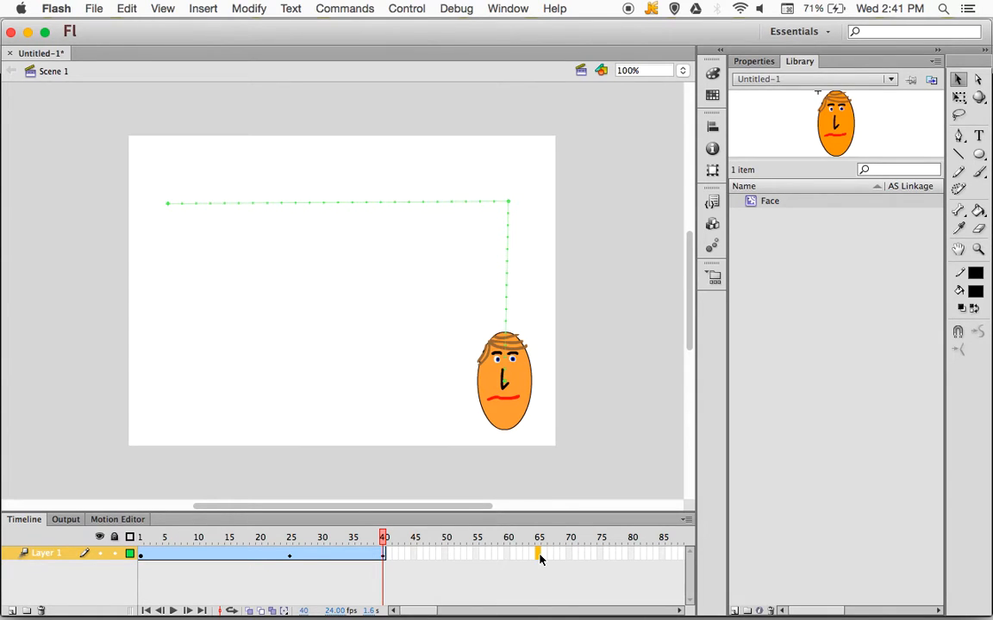
pyautogui.click(540, 556)
pyautogui.press('F5')
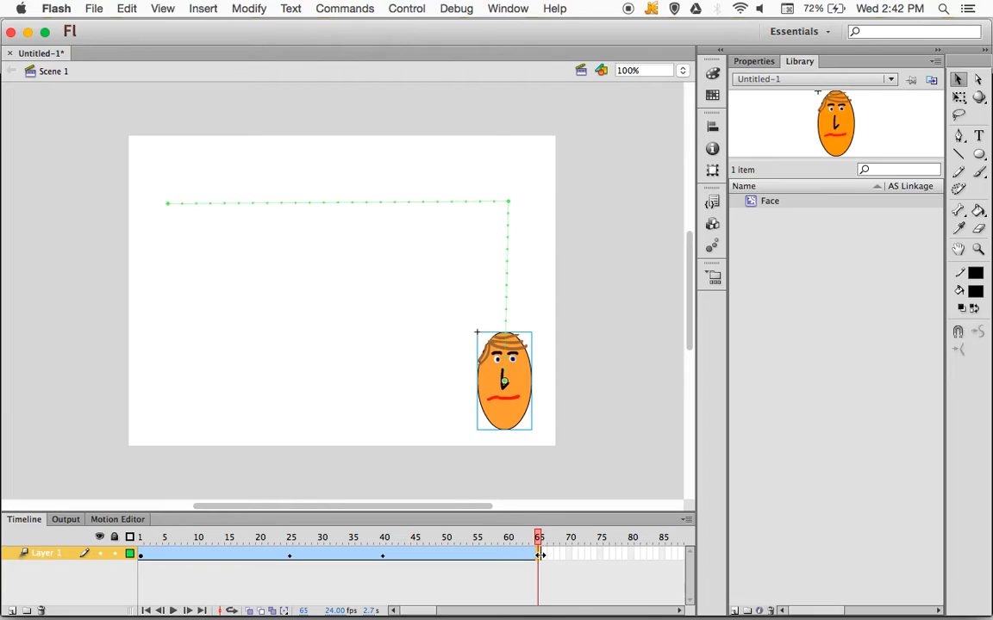
pyautogui.moveTo(505, 421); pyautogui.dragTo(189, 407)
pyautogui.press('Return')
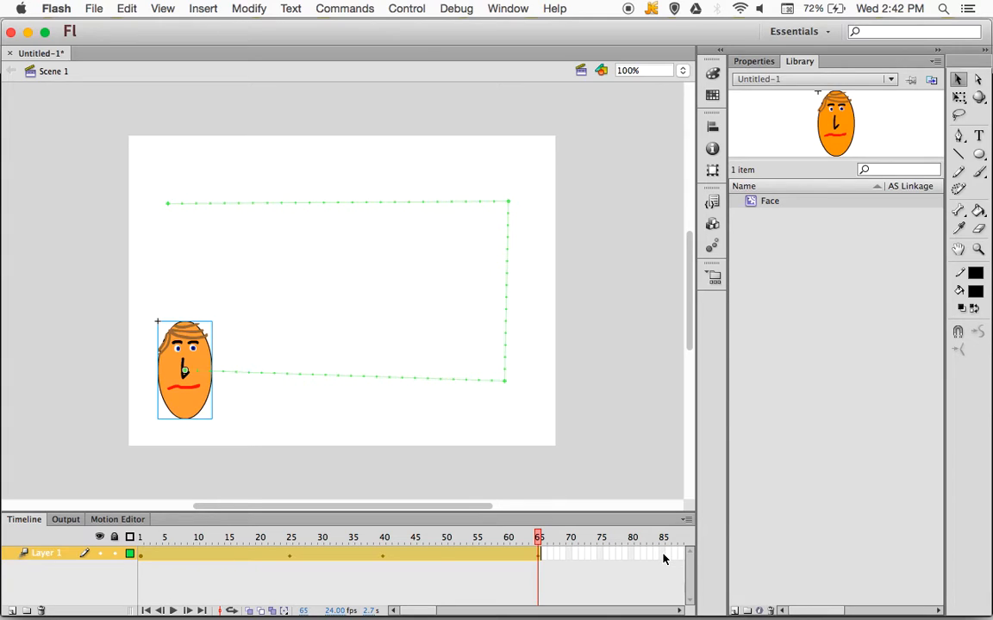
# - Extend the tween to frame 80 and move the face up near its starting point at the stage's upper left
pyautogui.click(631, 555)
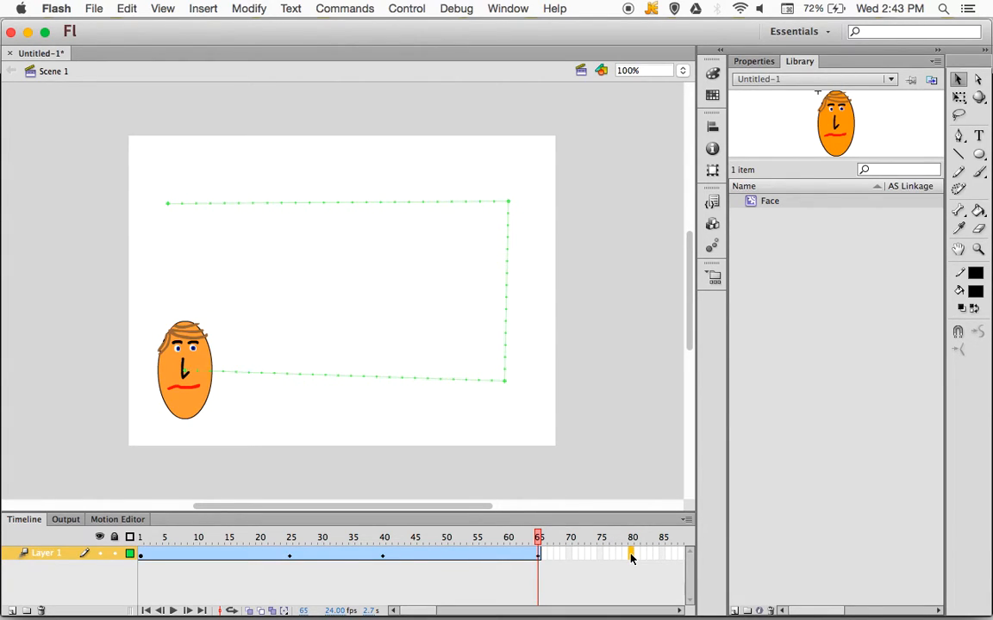
pyautogui.press('F5')
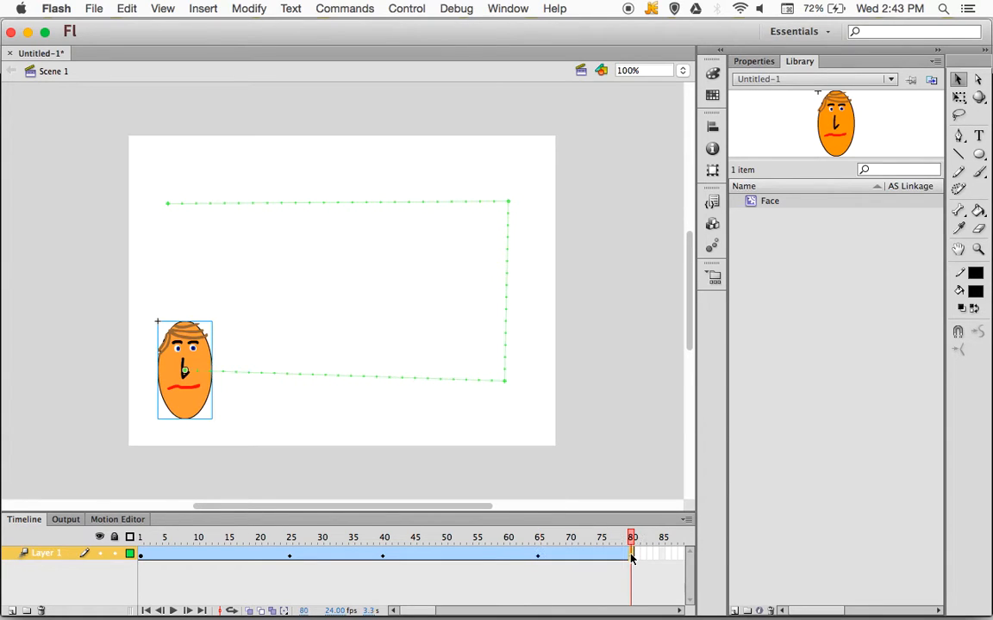
pyautogui.moveTo(194, 349); pyautogui.dragTo(183, 200)
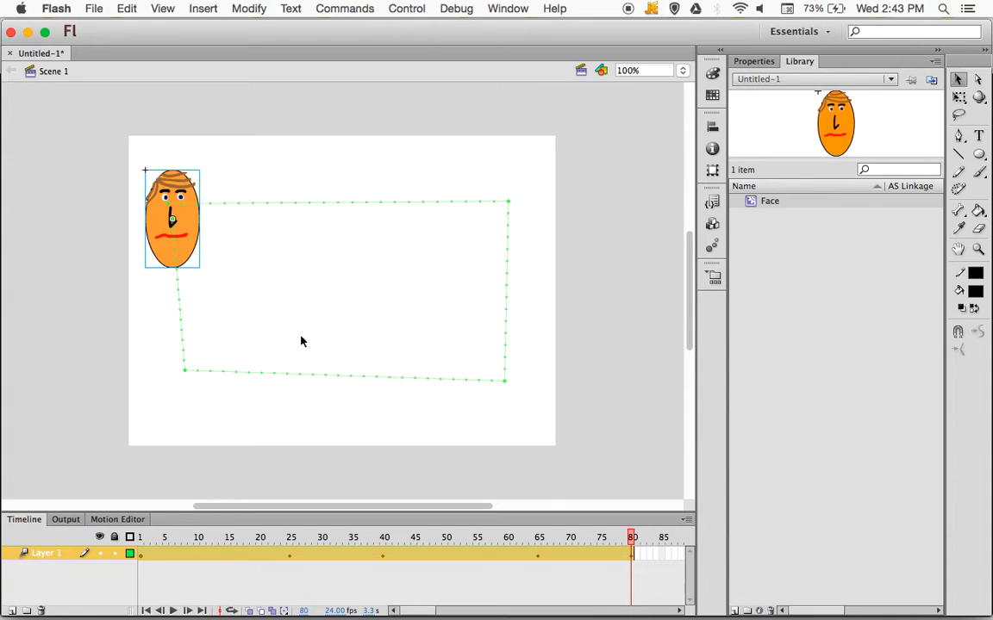
pyautogui.click(142, 555)
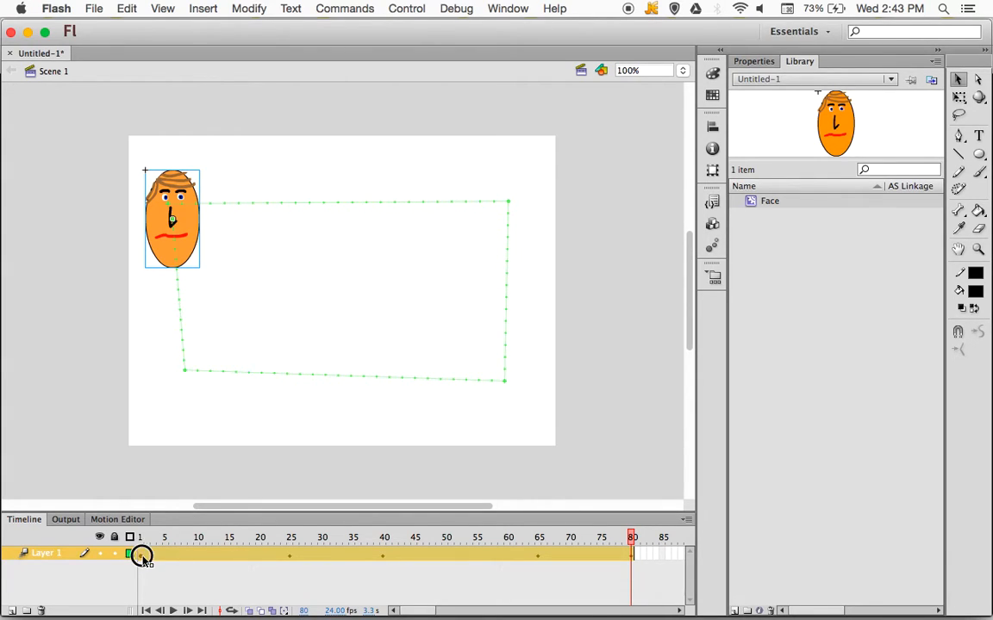
pyautogui.click(632, 559)
# - Check the four-sided face motion by playing it on the stage and testing the movie
pyautogui.press('Return')
pyautogui.press('super+Return')
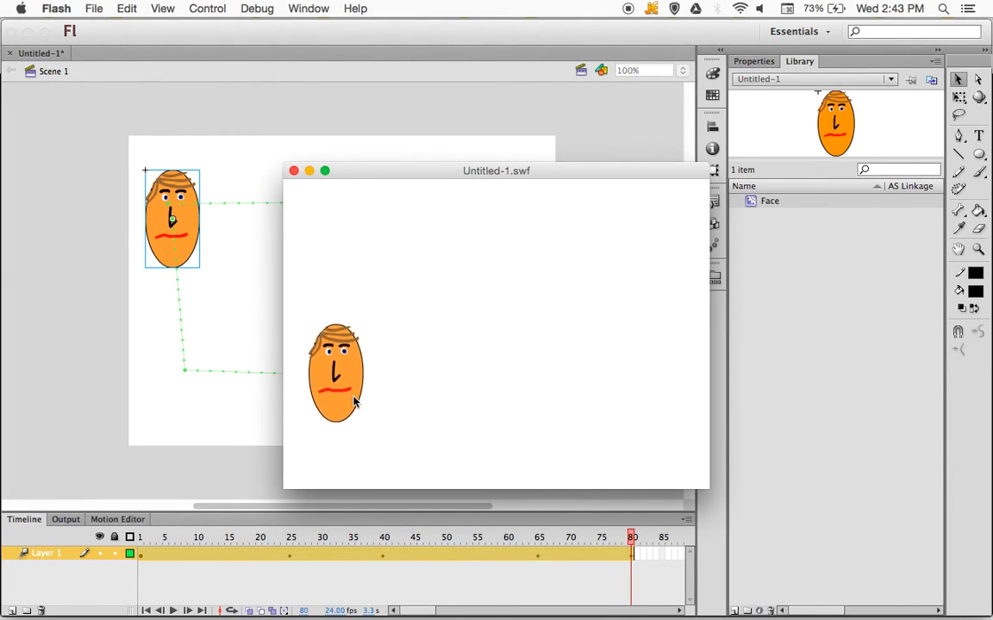
pyautogui.click(294, 172)
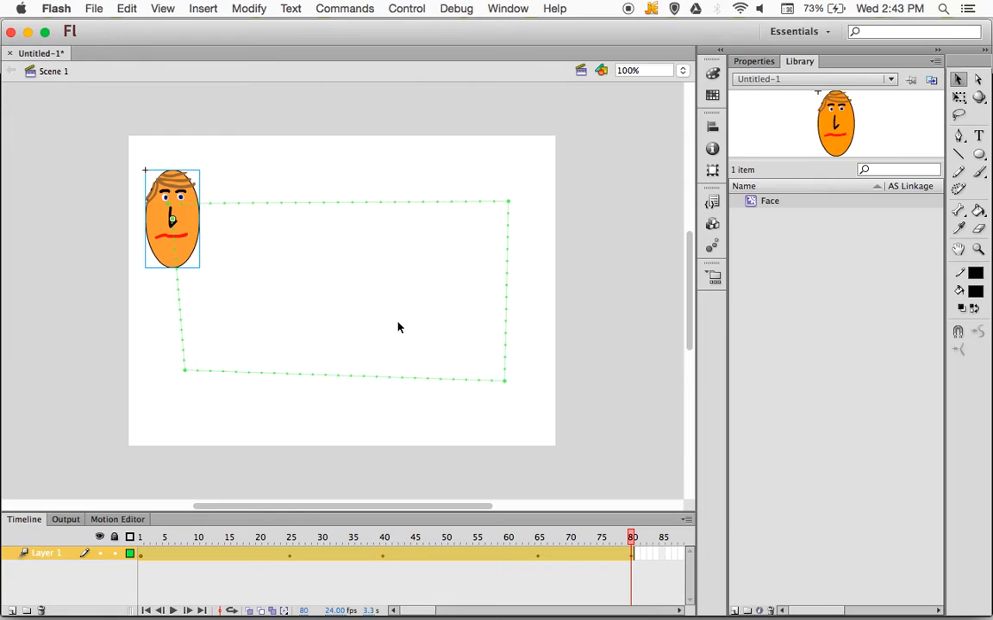
pyautogui.press('Return')
# - At frame 25, shrink the face with Free Transform, rotate it nearly upside down, and compare it with frame 1
pyautogui.click(144, 558)
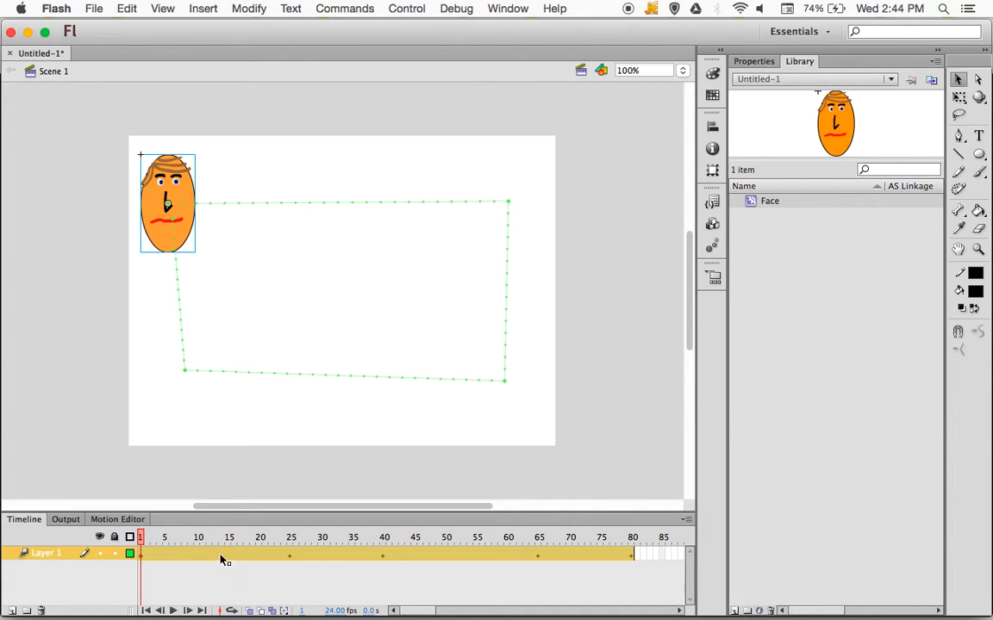
pyautogui.click(291, 555)
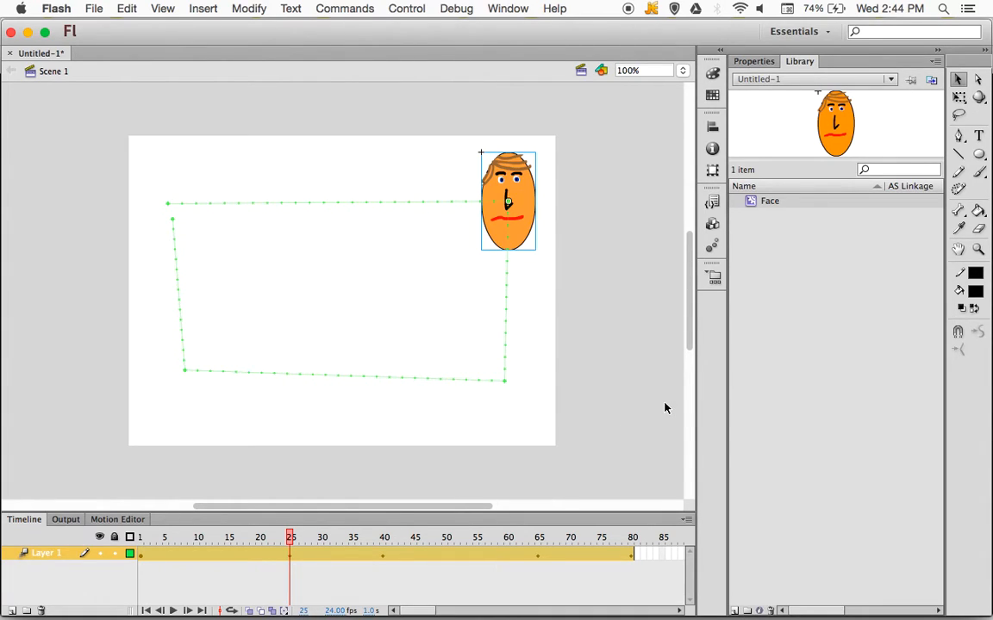
pyautogui.click(959, 99)
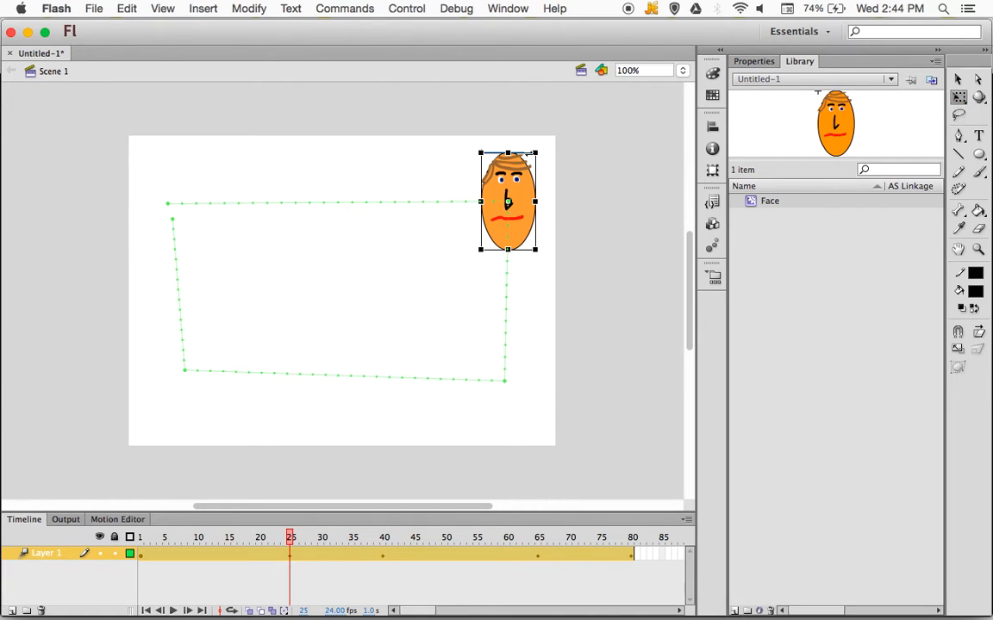
pyautogui.moveTo(537, 154); pyautogui.dragTo(526, 184)
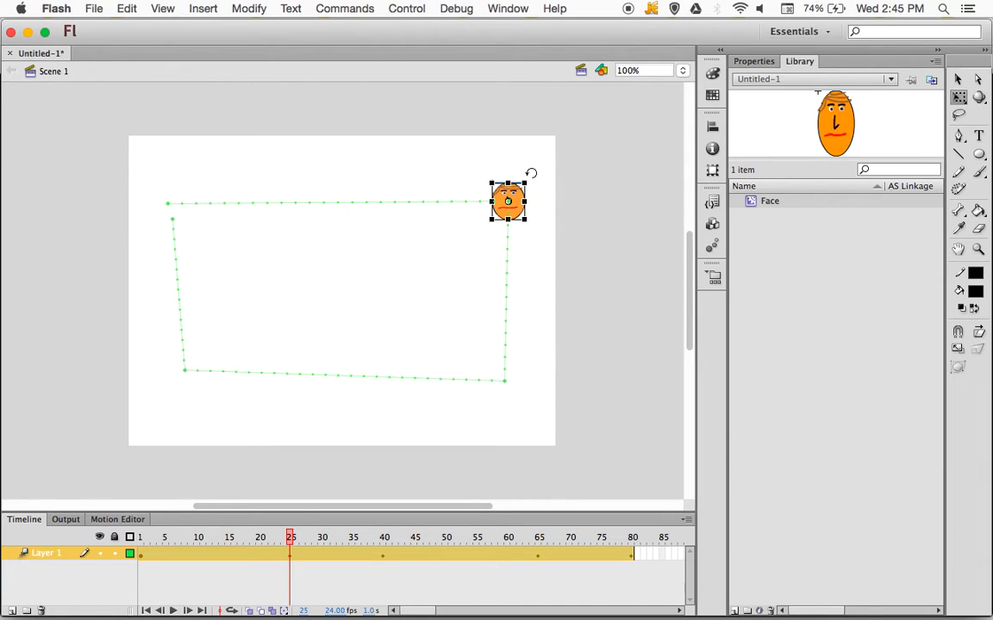
pyautogui.moveTo(530, 173); pyautogui.dragTo(483, 210)
pyautogui.click(178, 560)
pyautogui.moveTo(177, 560); pyautogui.dragTo(143, 558)
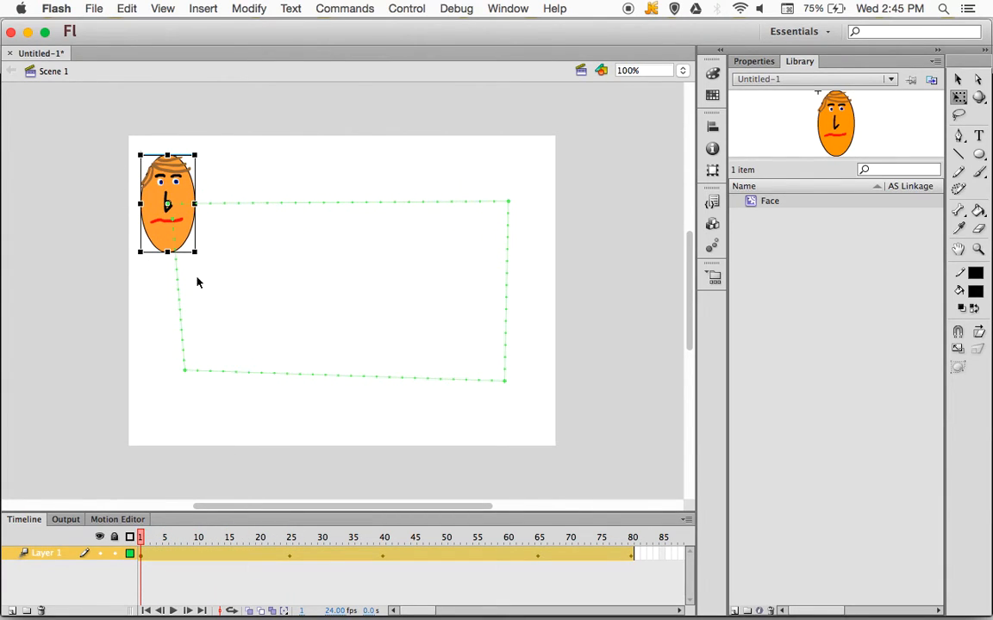
pyautogui.click(291, 558)
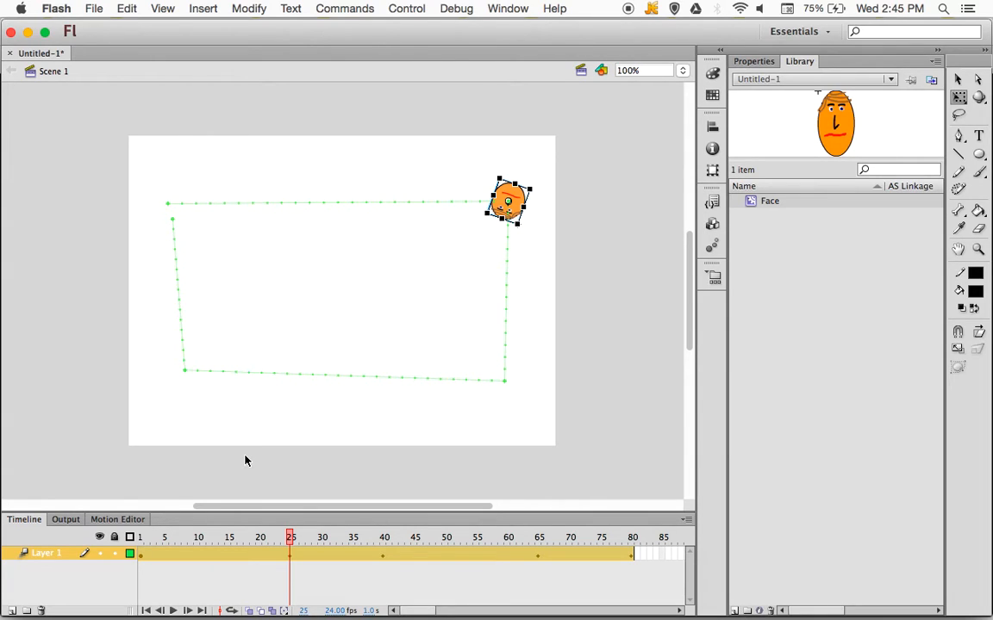
pyautogui.click(289, 539)
pyautogui.moveTo(289, 539); pyautogui.dragTo(143, 562)
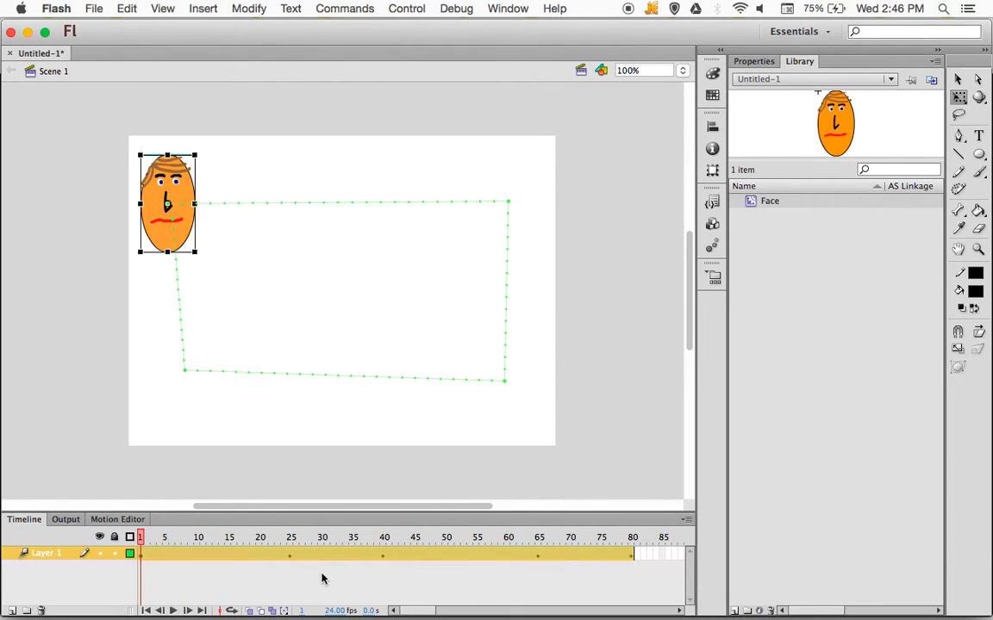
# - At frame 40, enlarge the face to a big, wide shape with Free Transform and test the movie
pyautogui.click(292, 556)
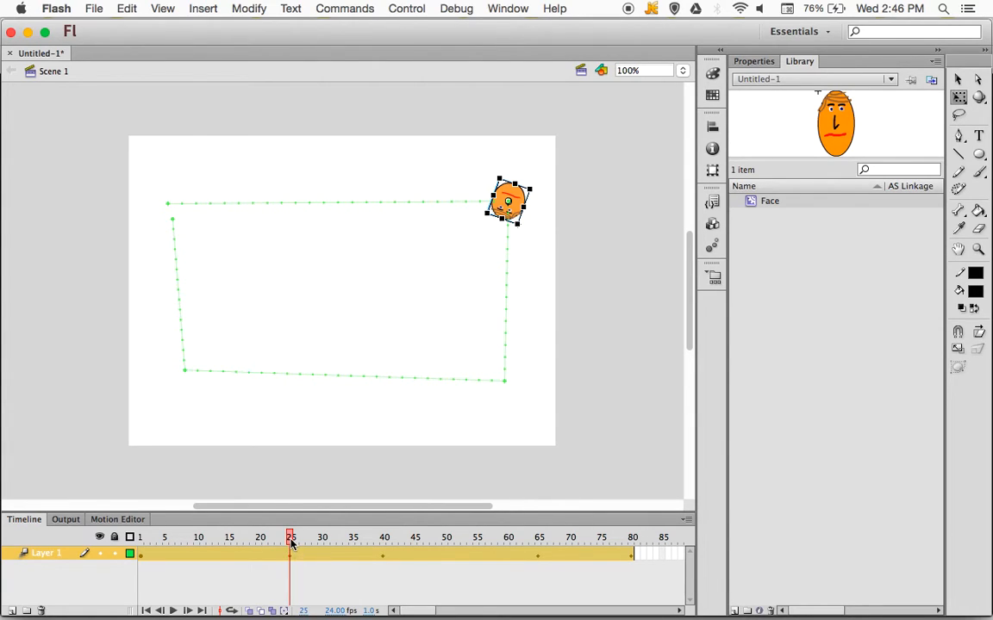
pyautogui.moveTo(291, 542); pyautogui.dragTo(384, 569)
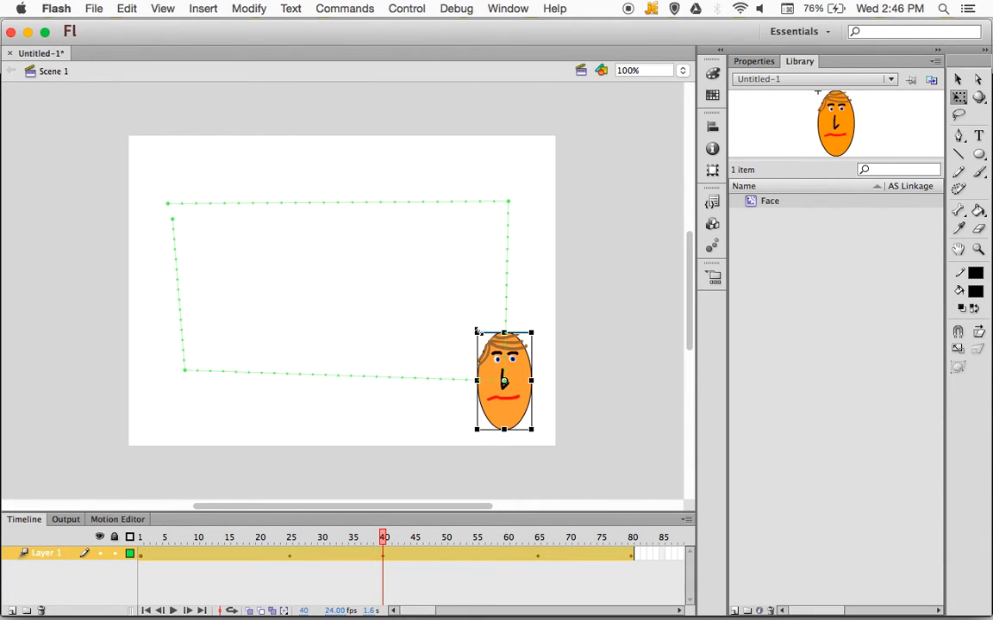
pyautogui.moveTo(476, 332); pyautogui.dragTo(403, 294)
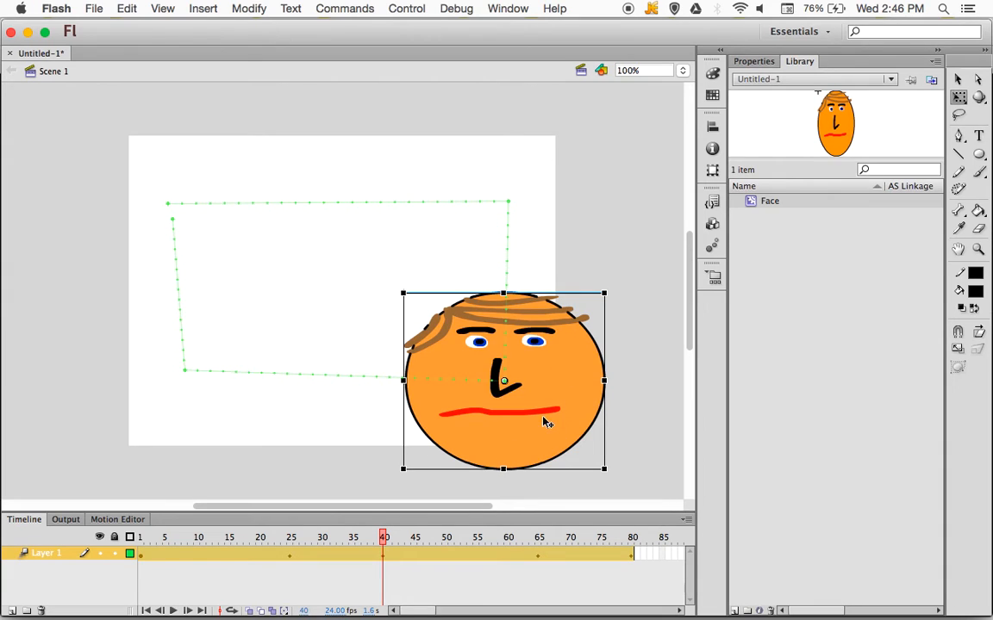
pyautogui.press('super+Return')
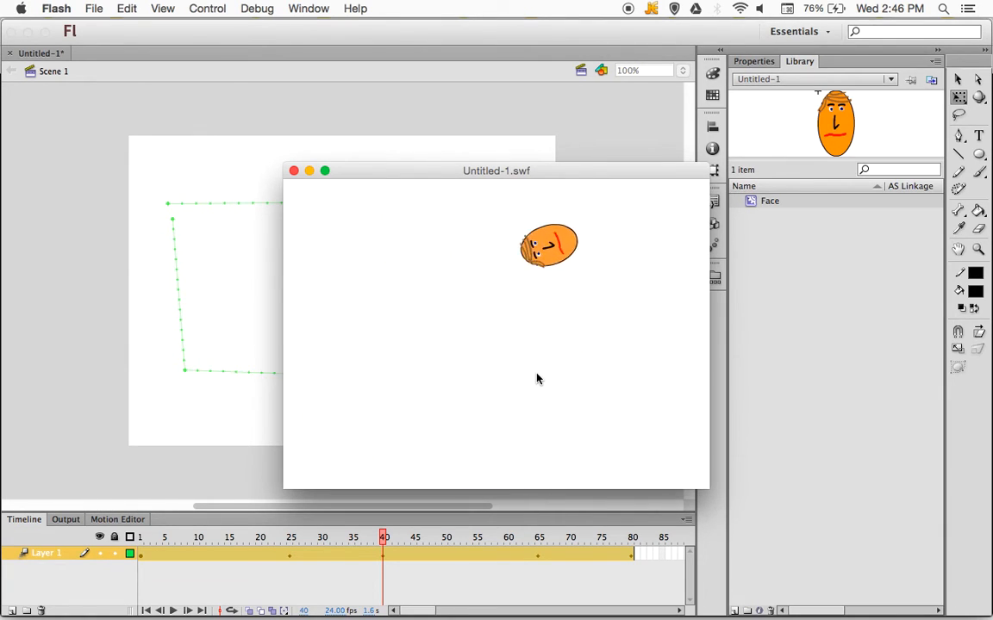
pyautogui.click(294, 171)
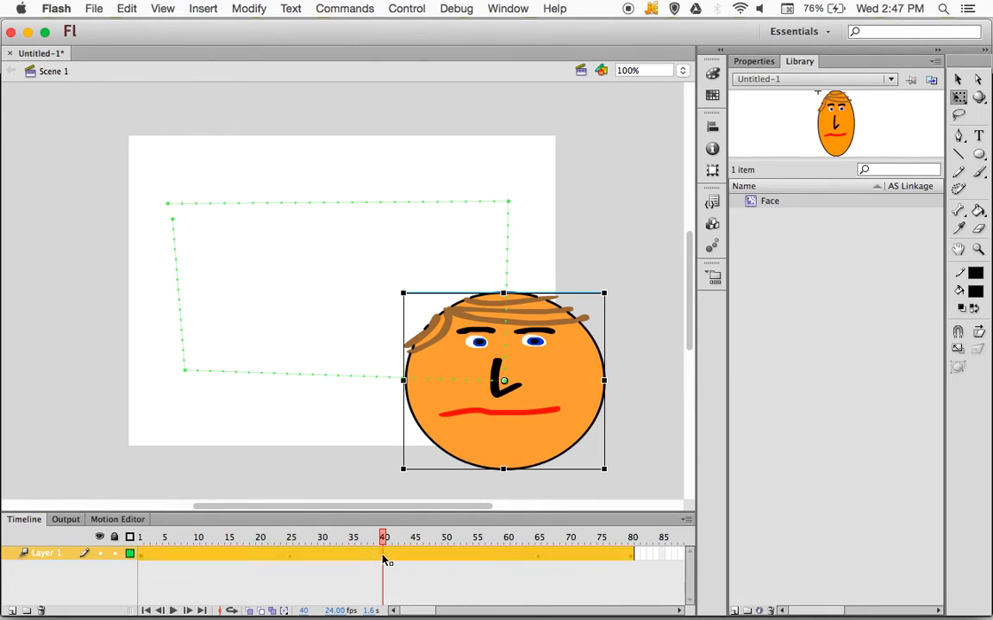
# - Move the enlarged face at frame 40 up and left until it fits inside the stage, and play the animation
pyautogui.click(959, 79)
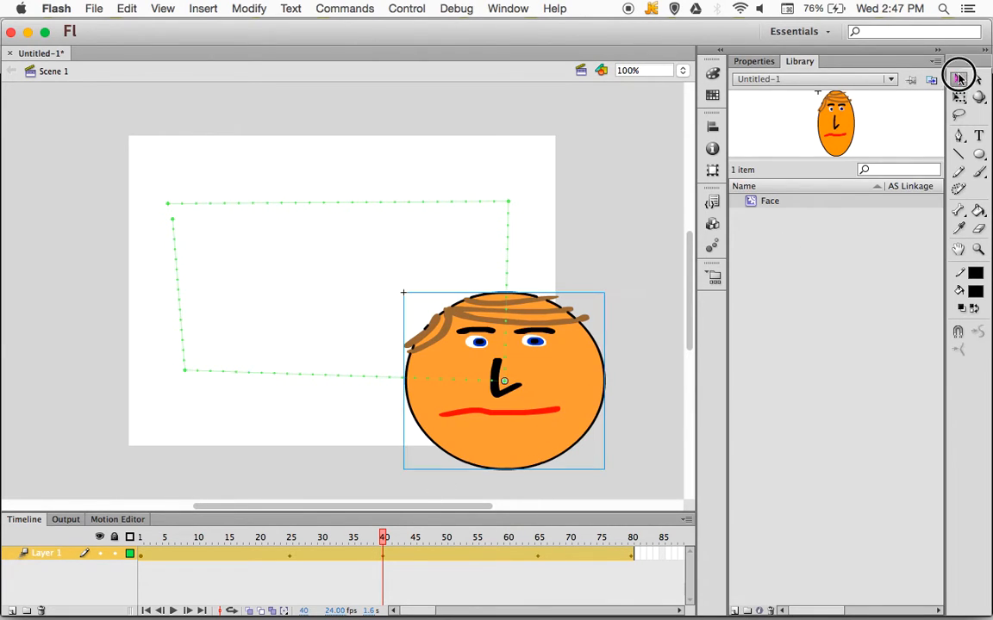
pyautogui.moveTo(541, 402); pyautogui.dragTo(484, 369)
pyautogui.click(481, 372)
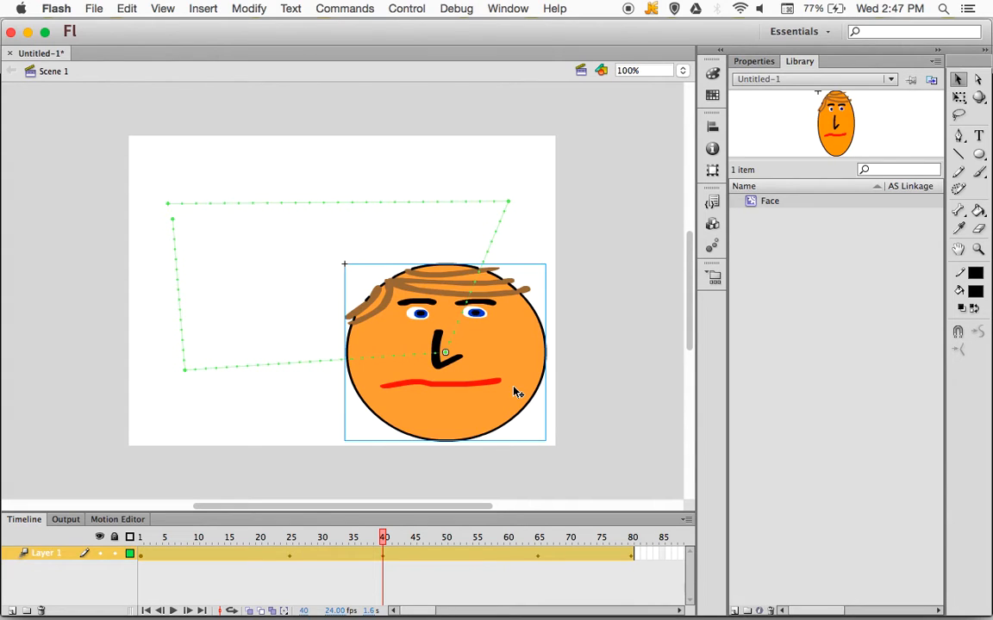
pyautogui.press('Return')
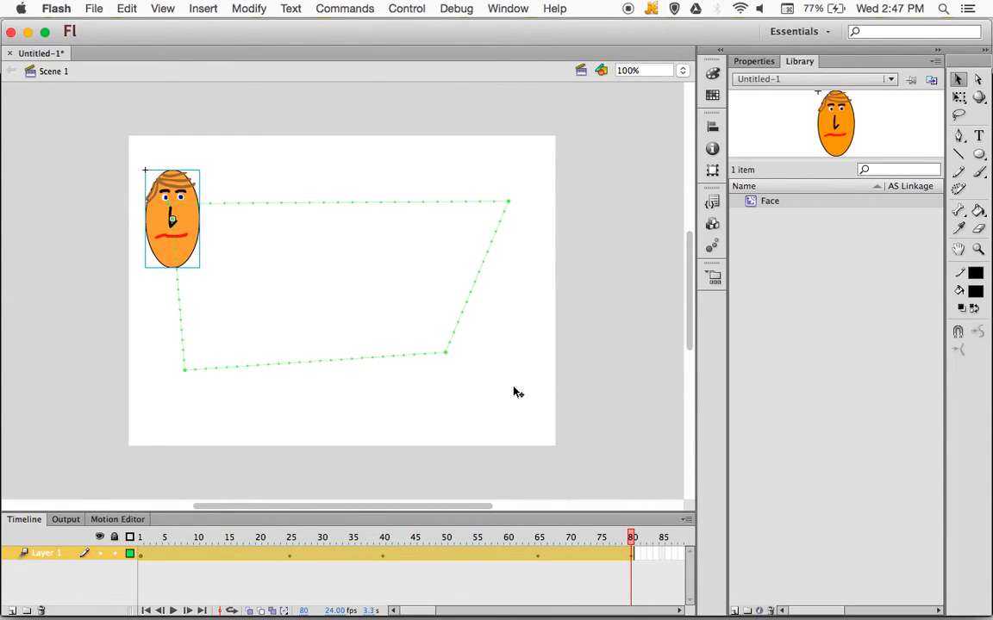
pyautogui.click(385, 558)
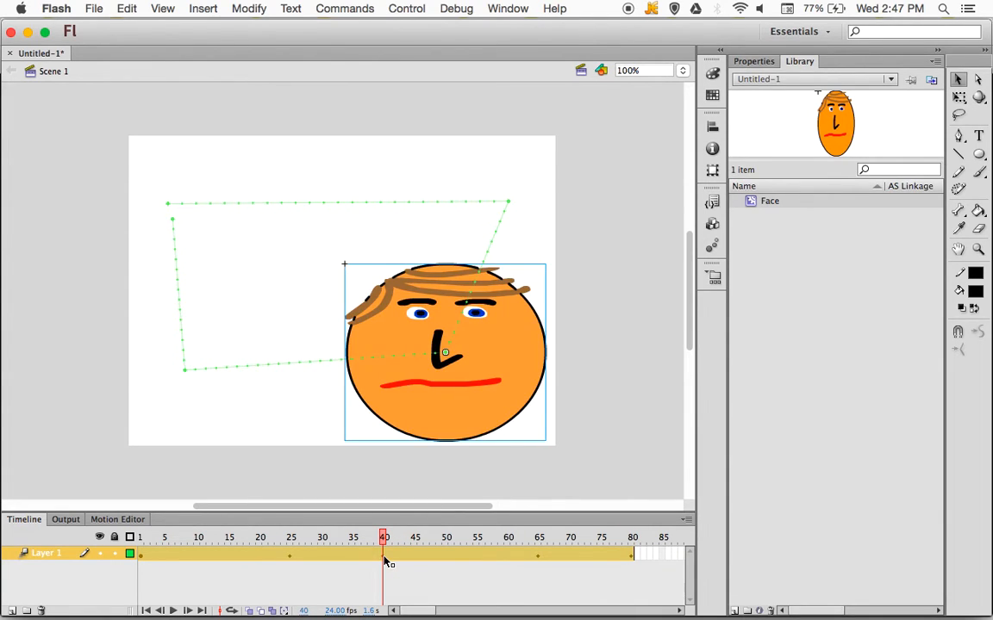
# - At frame 65, rotate the face nearly upside down and flatten it with Free Transform, placing it near the stage's lower-left corner
pyautogui.click(539, 559)
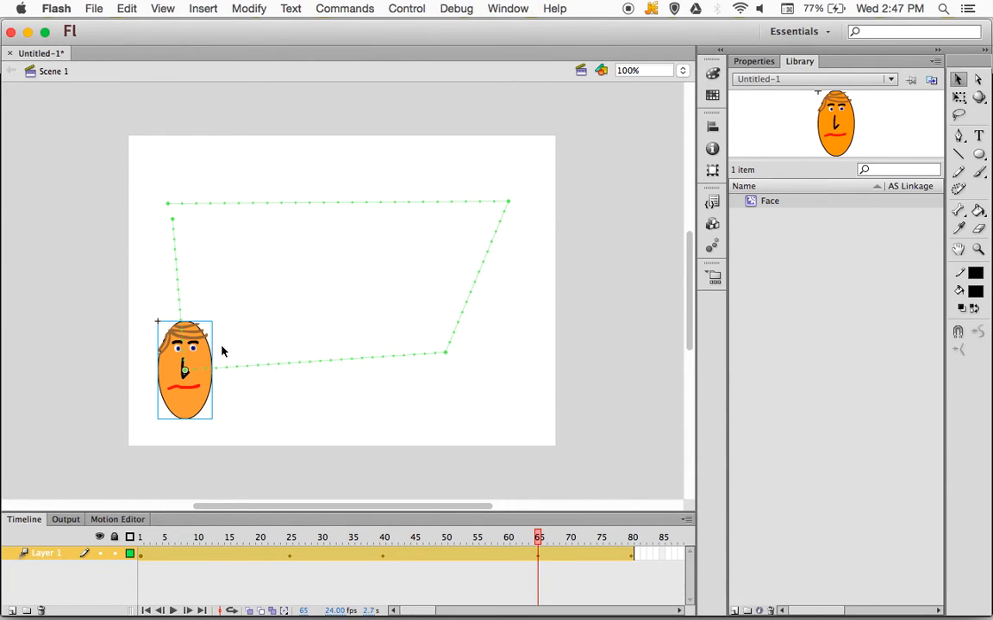
pyautogui.click(958, 98)
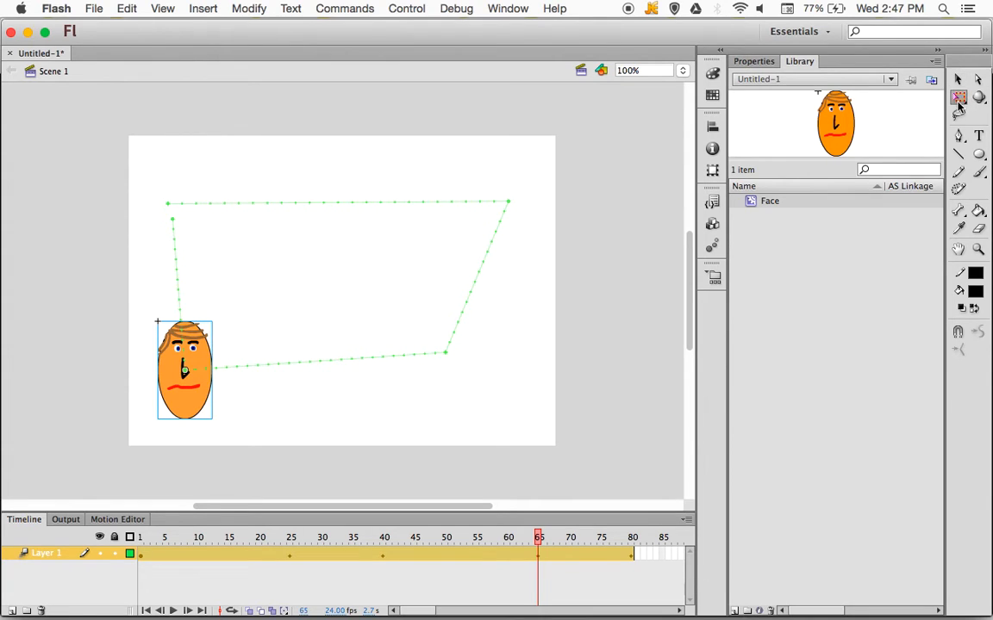
pyautogui.moveTo(219, 317); pyautogui.dragTo(179, 436)
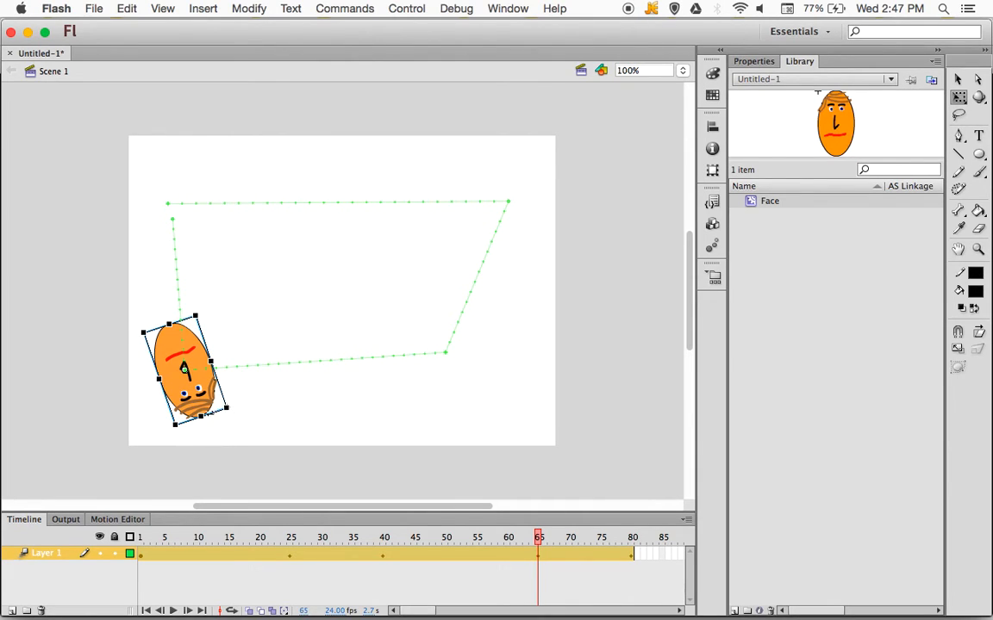
pyautogui.moveTo(200, 417); pyautogui.dragTo(186, 385)
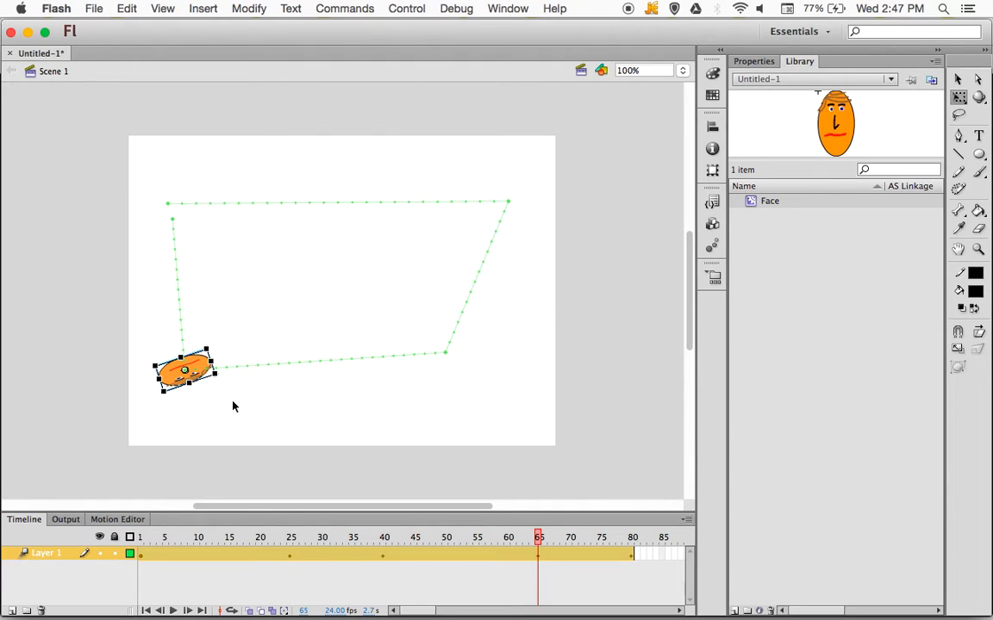
pyautogui.press('v')
pyautogui.moveTo(188, 375); pyautogui.dragTo(172, 400)
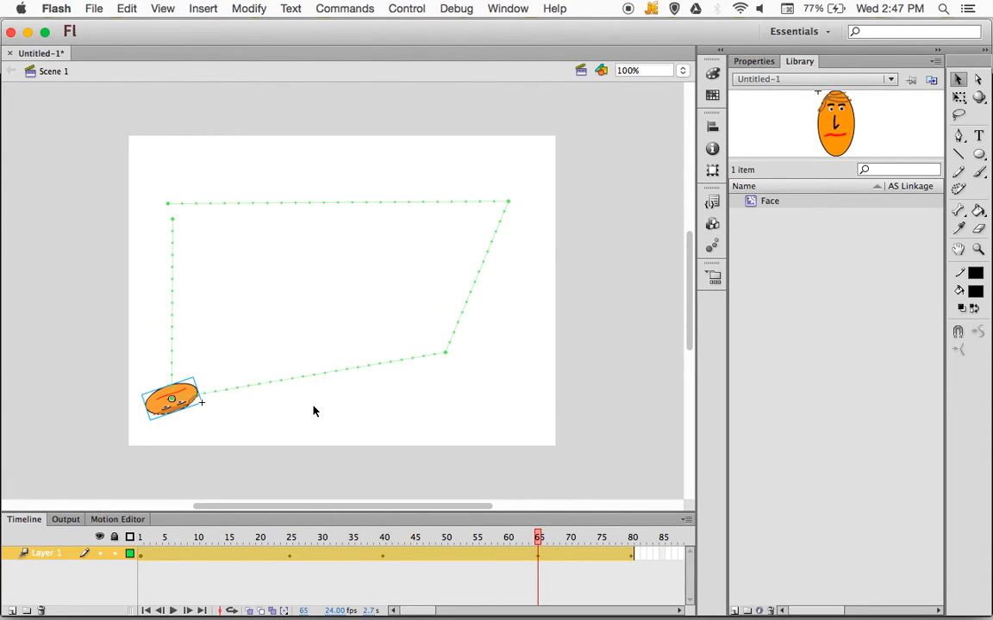
# - Check the updated face animation by playing it on the stage and testing the movie
pyautogui.press('Return')
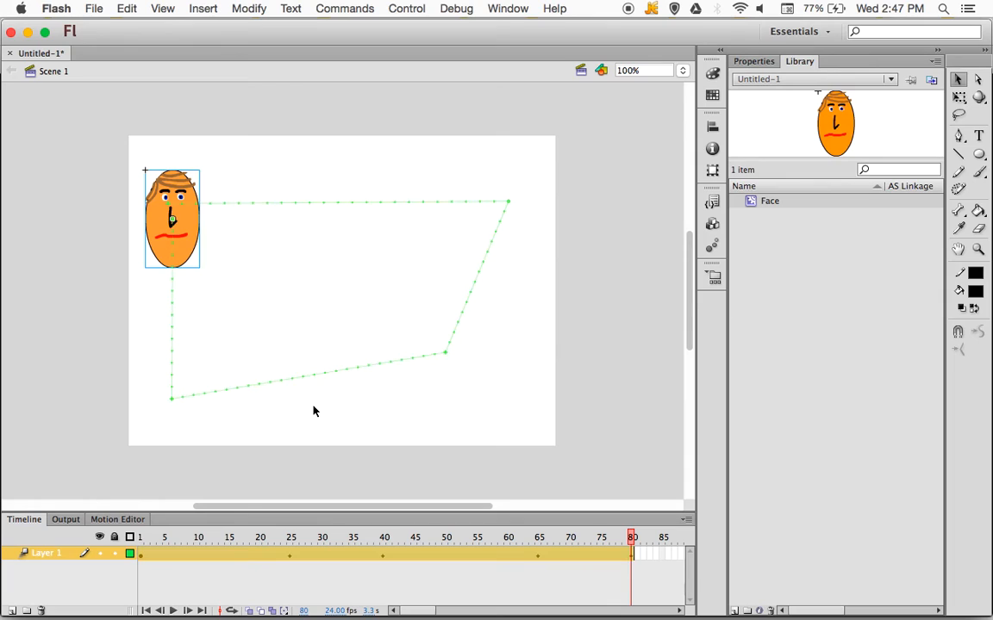
pyautogui.press('super+Return')
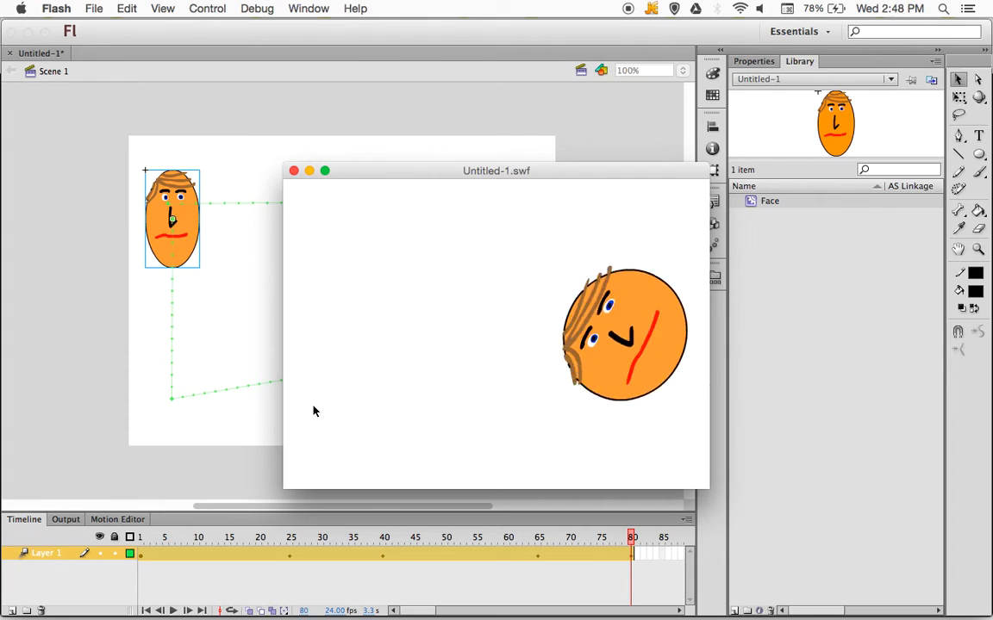
pyautogui.click(293, 171)
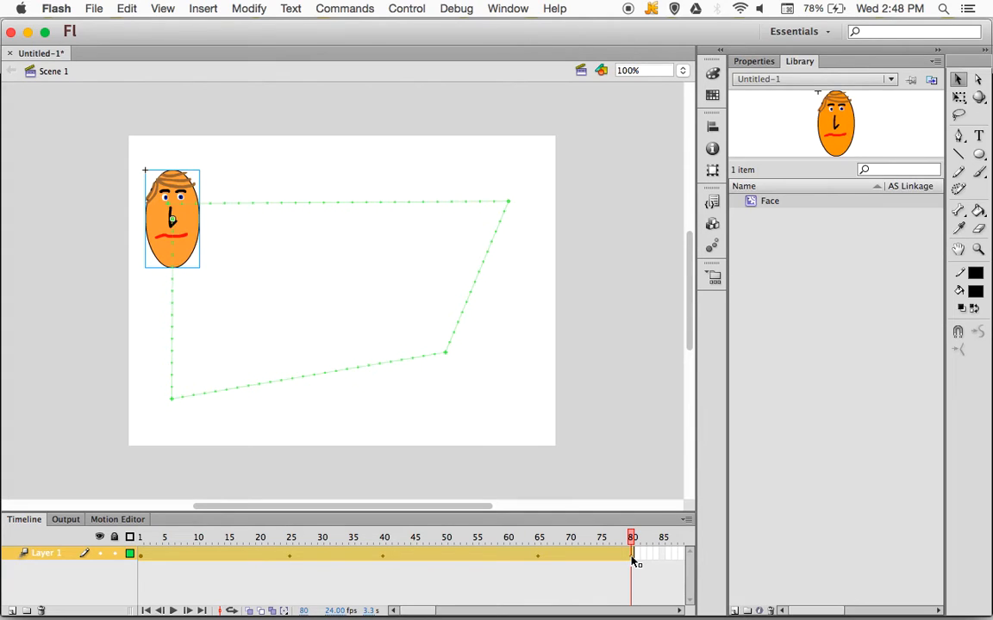
# - Rename Layer 1 as face and lock it
pyautogui.click(57, 559)
pyautogui.doubleClick(57, 558)
pyautogui.write('fa')
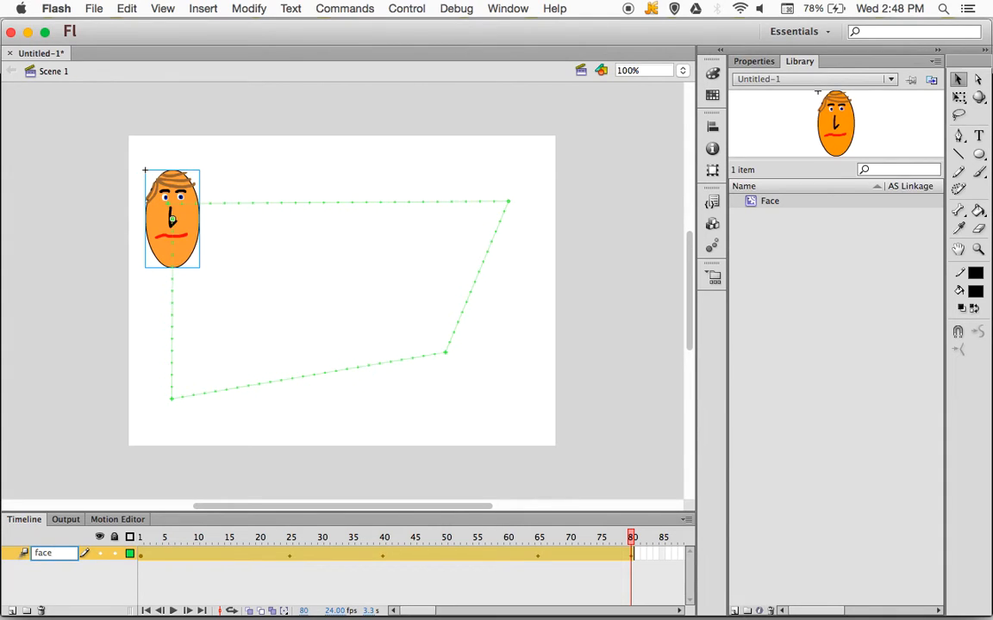
pyautogui.write('ce')
pyautogui.press('Return')
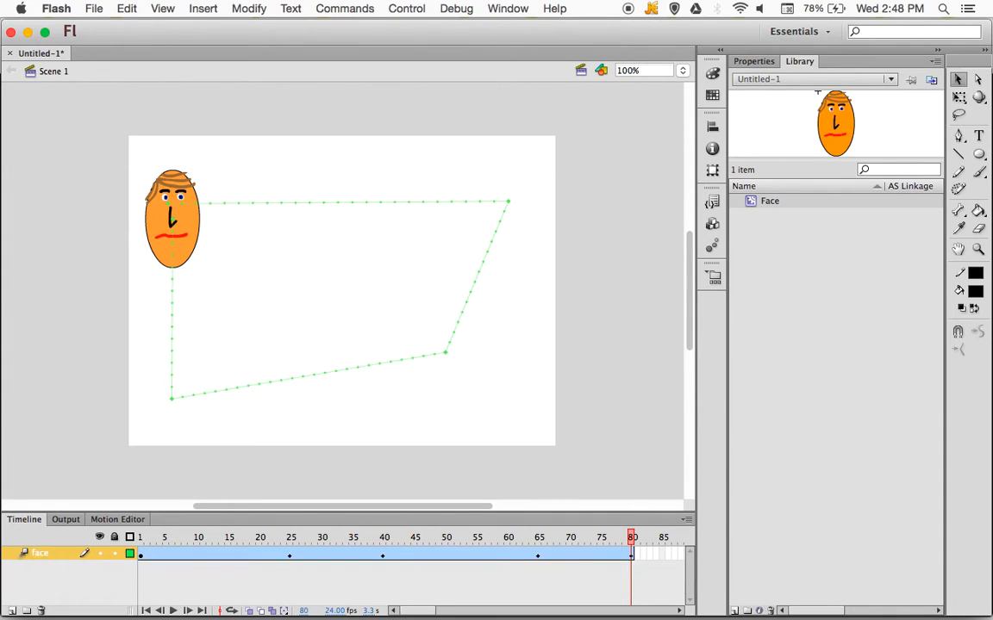
pyautogui.click(117, 555)
# - Switch to Chrome to view the background of the RotatingFaceDemo animation, and return to Flash
pyautogui.moveTo(228, 594)
pyautogui.click(143, 595)
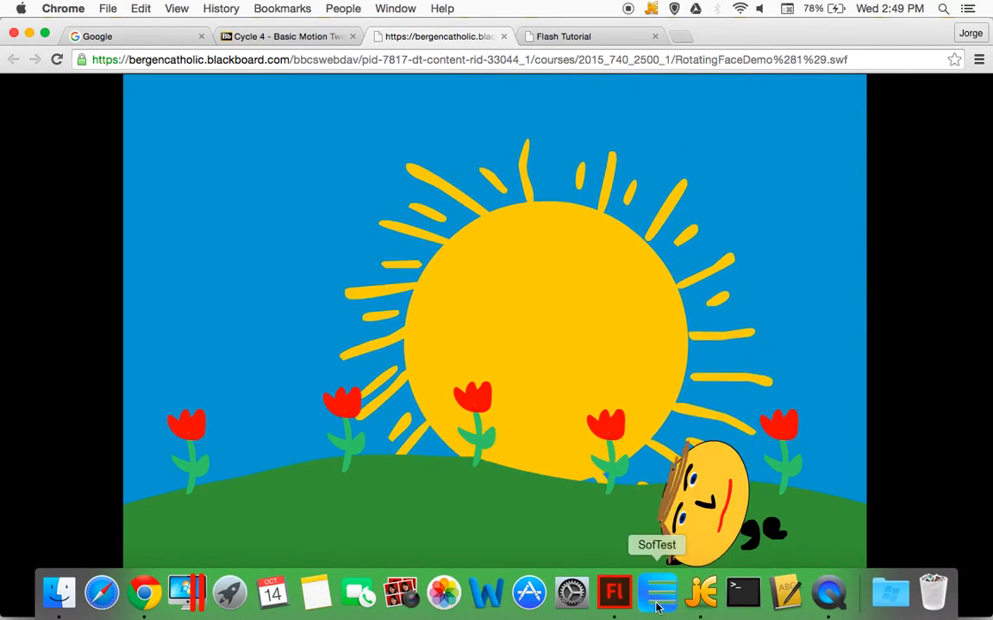
pyautogui.click(615, 595)
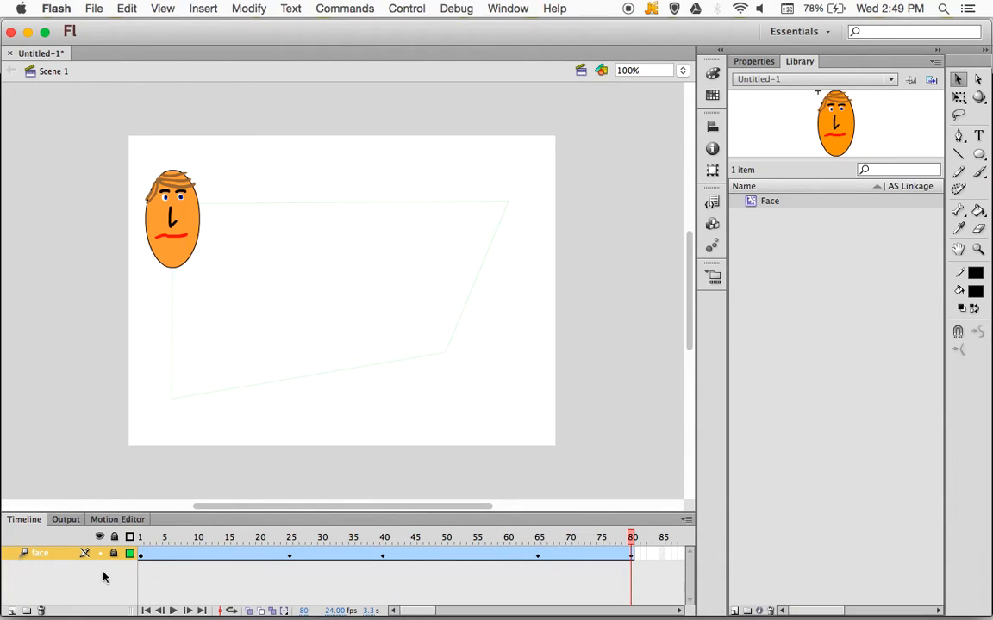
# - Add a new layer named bg and hide the face layer
pyautogui.click(12, 609)
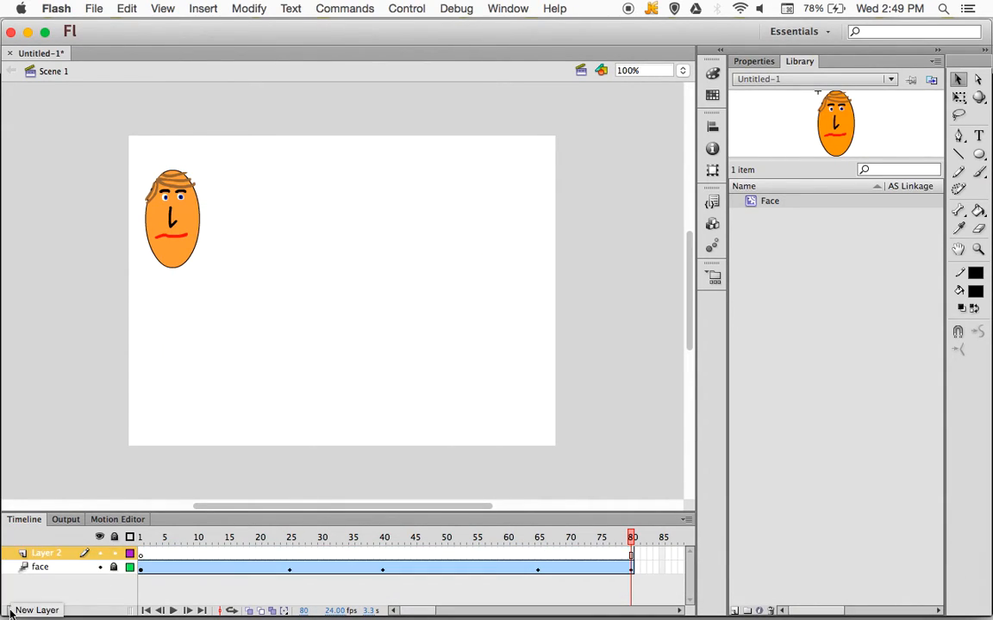
pyautogui.doubleClick(47, 553)
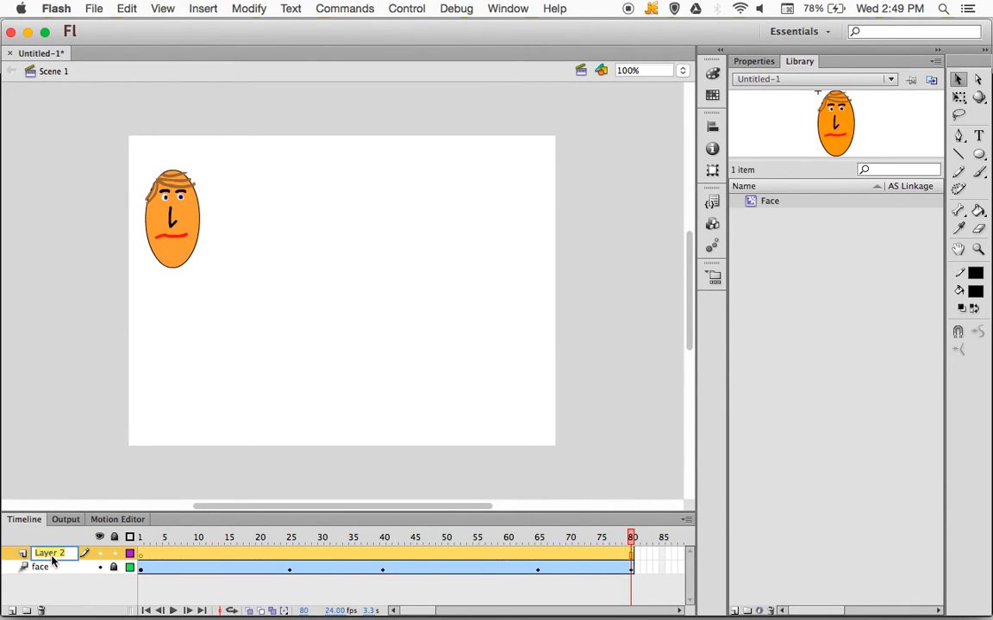
pyautogui.write('bg')
pyautogui.press('Return')
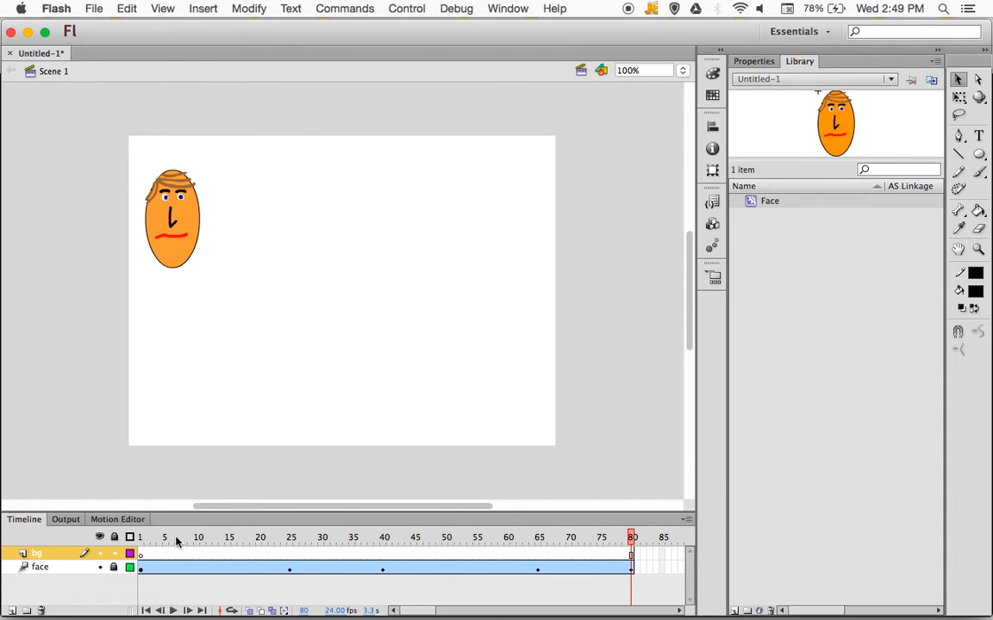
pyautogui.click(99, 567)
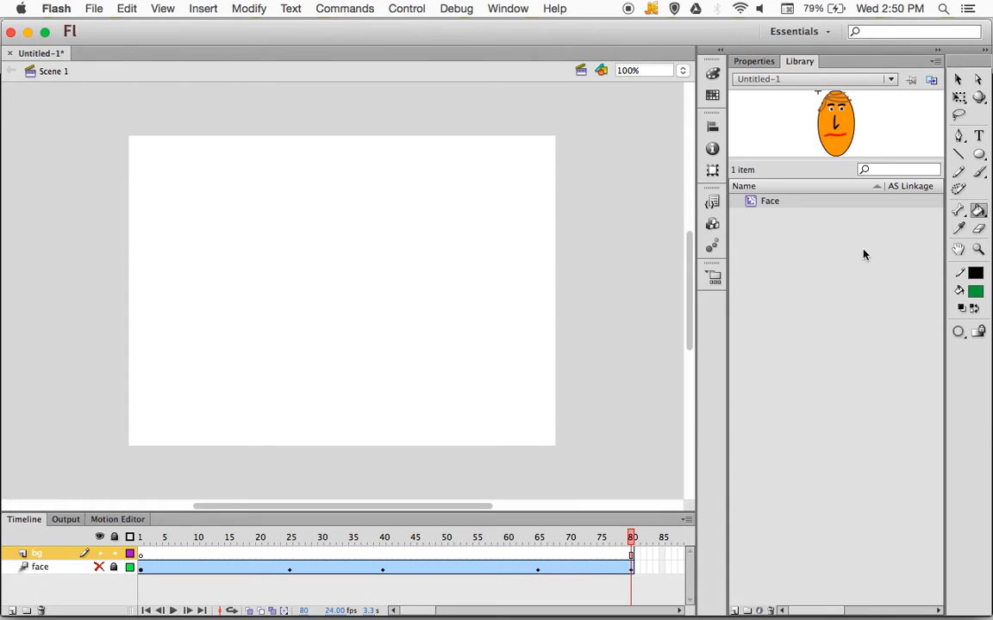
# - Brush a closed green hill outline about 689 by 221 px across the stage's lower half and fill it with green
pyautogui.click(978, 171)
pyautogui.moveTo(89, 360)
pyautogui.mouseDown()
pyautogui.moveTo(239, 325)
pyautogui.moveTo(594, 337)
pyautogui.moveTo(616, 361)
pyautogui.moveTo(610, 452)
pyautogui.moveTo(554, 476)
pyautogui.moveTo(123, 481)
pyautogui.moveTo(95, 427)
pyautogui.moveTo(90, 354)
pyautogui.mouseUp()
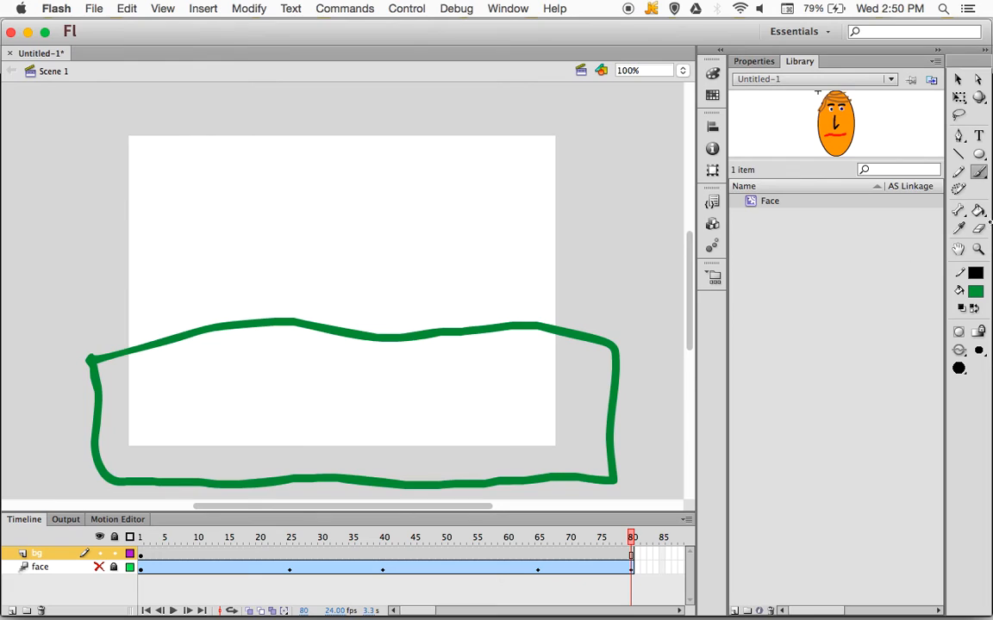
pyautogui.click(978, 210)
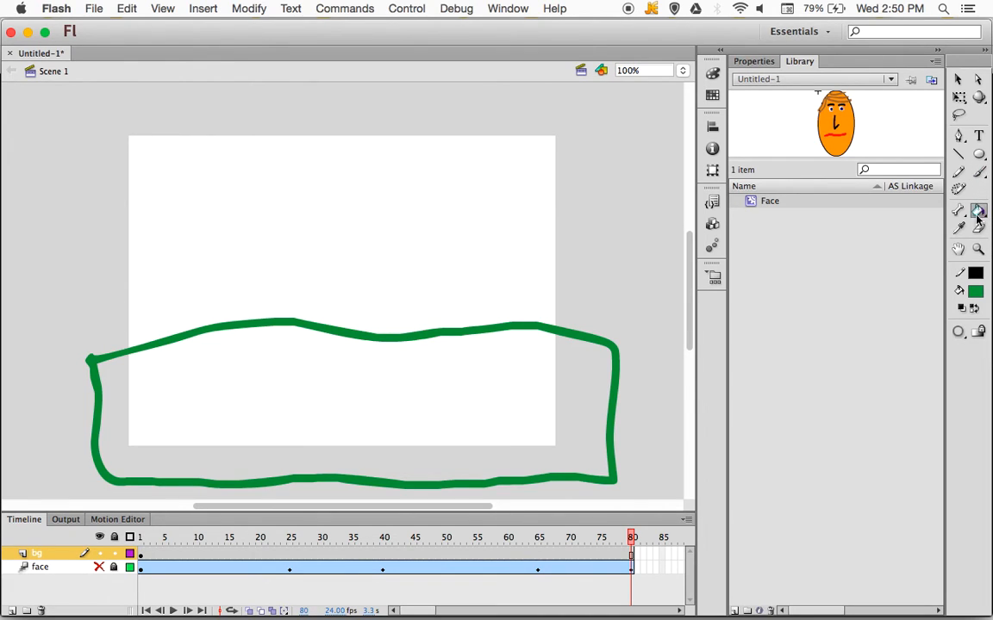
pyautogui.click(443, 393)
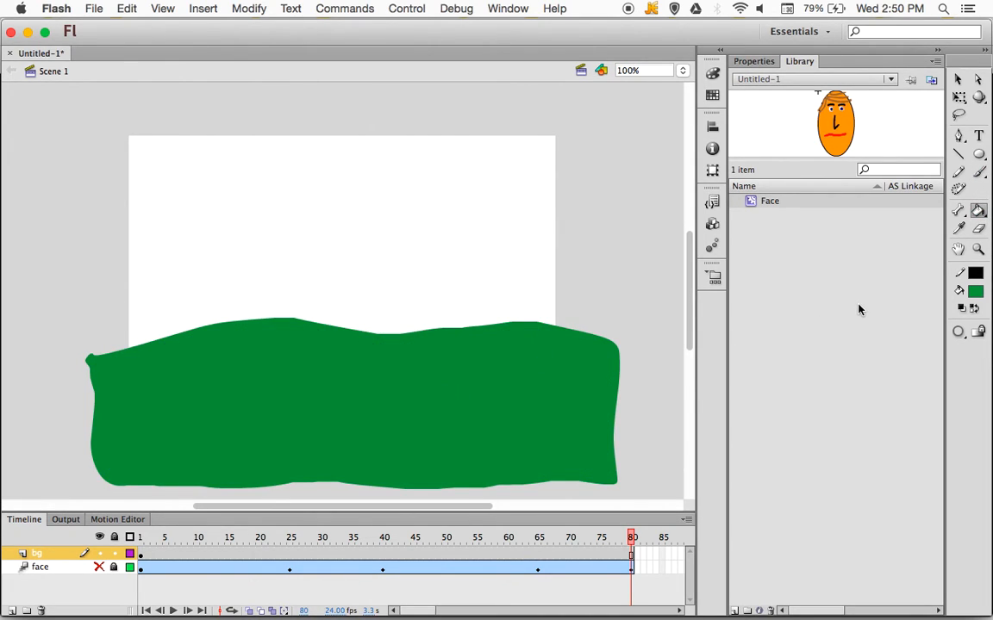
# - Set the stage background colour to a bright sky blue in the document properties
pyautogui.click(959, 79)
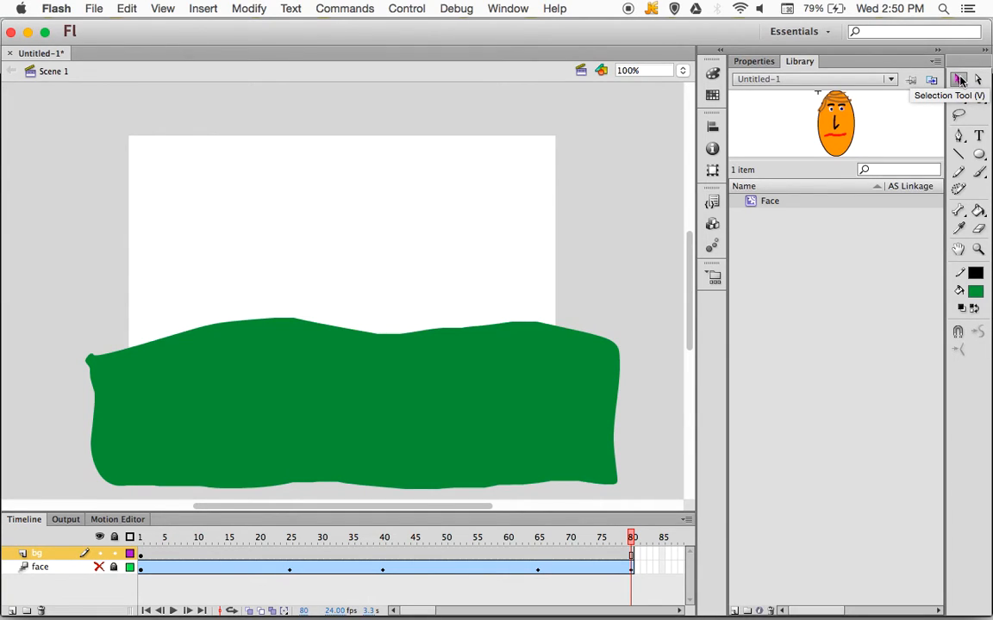
pyautogui.click(756, 64)
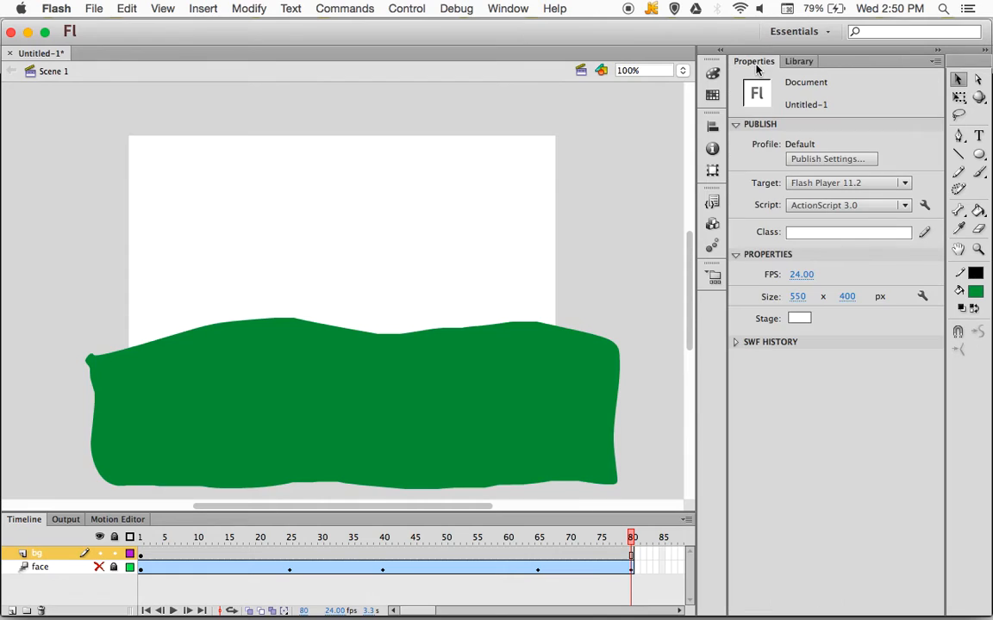
pyautogui.click(798, 319)
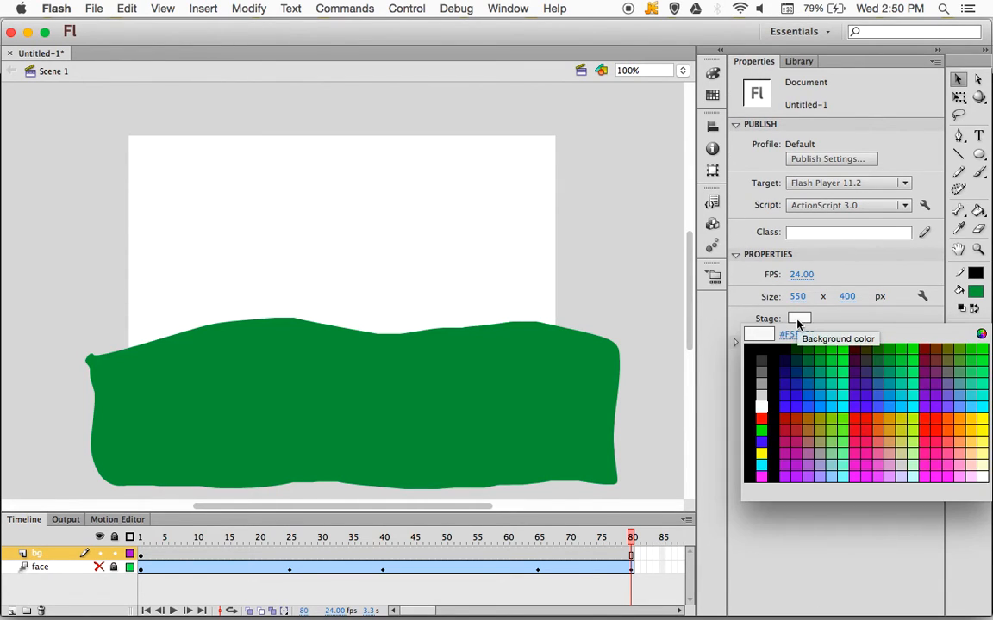
pyautogui.click(831, 394)
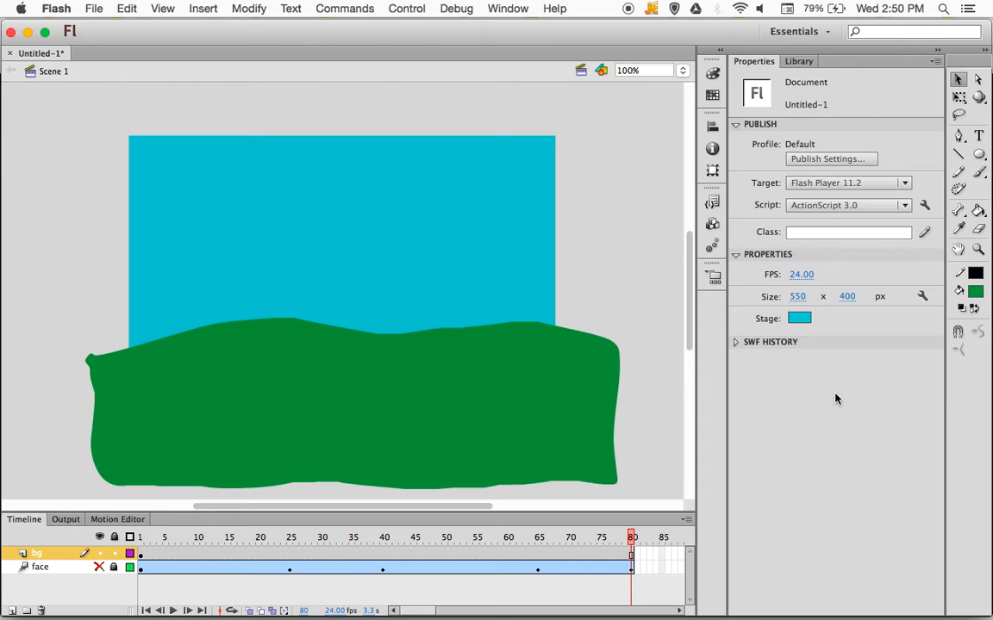
# - Switch to Chrome to examine the flowers, sun and signature in the RotatingFaceDemo animation, and return to Flash
pyautogui.moveTo(354, 603)
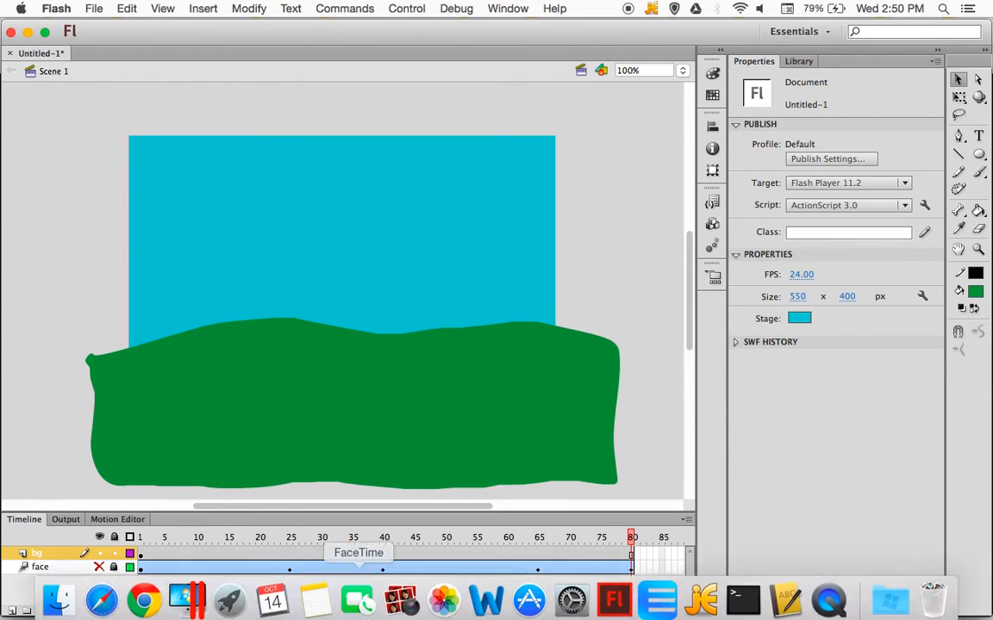
pyautogui.click(151, 602)
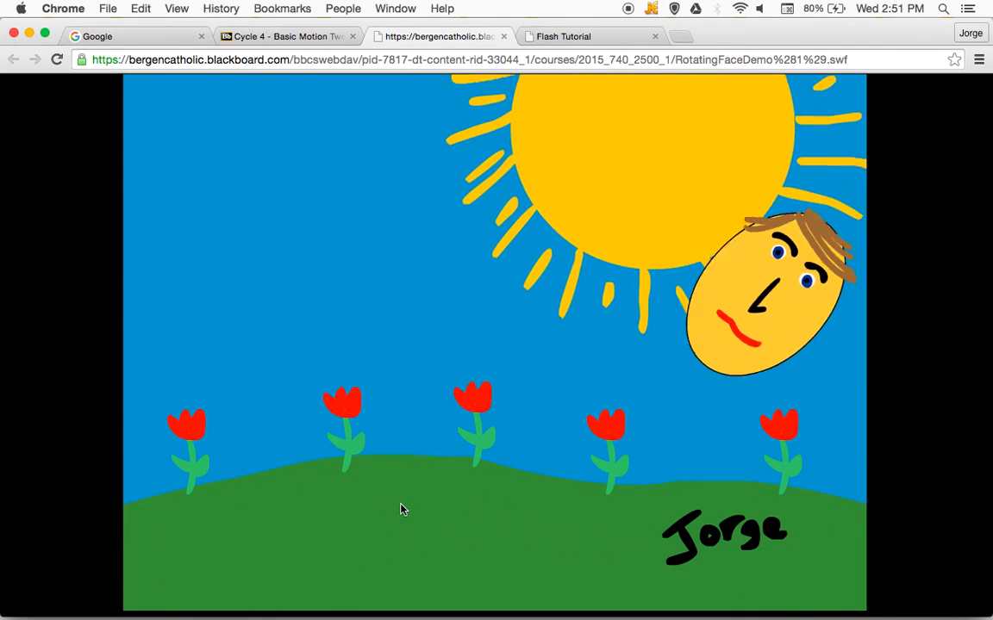
pyautogui.moveTo(486, 611)
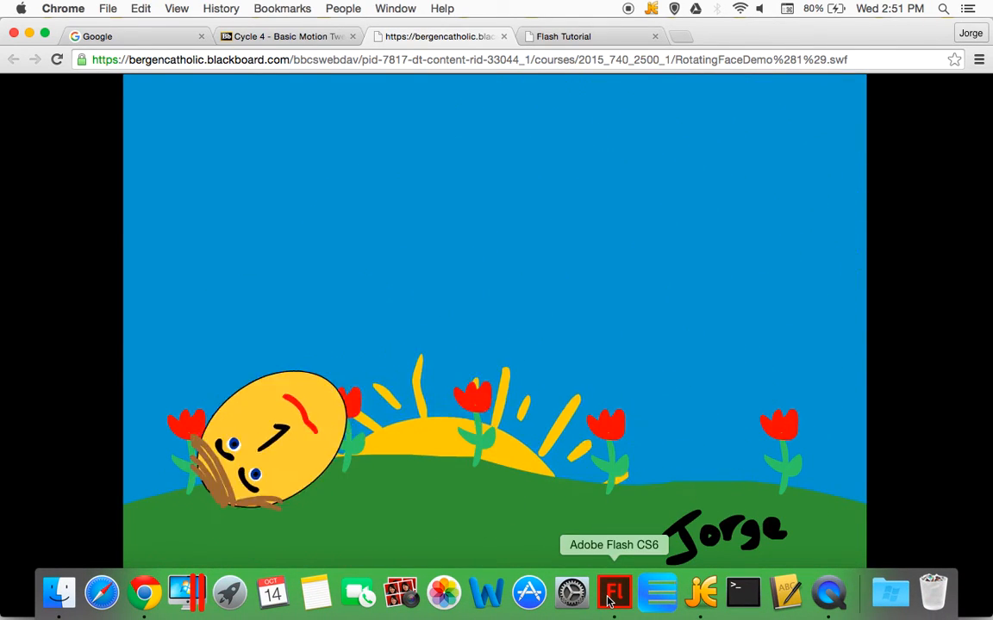
pyautogui.click(612, 594)
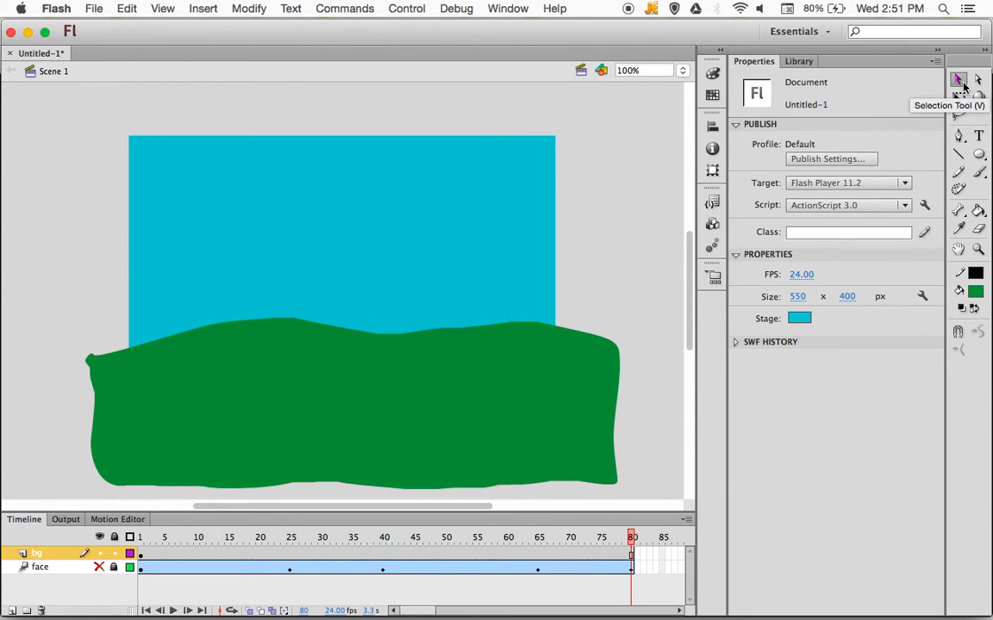
# - Choose a brighter green fill colour, undo the recolouring of the selected hill, and deselect the hill
pyautogui.click(552, 397)
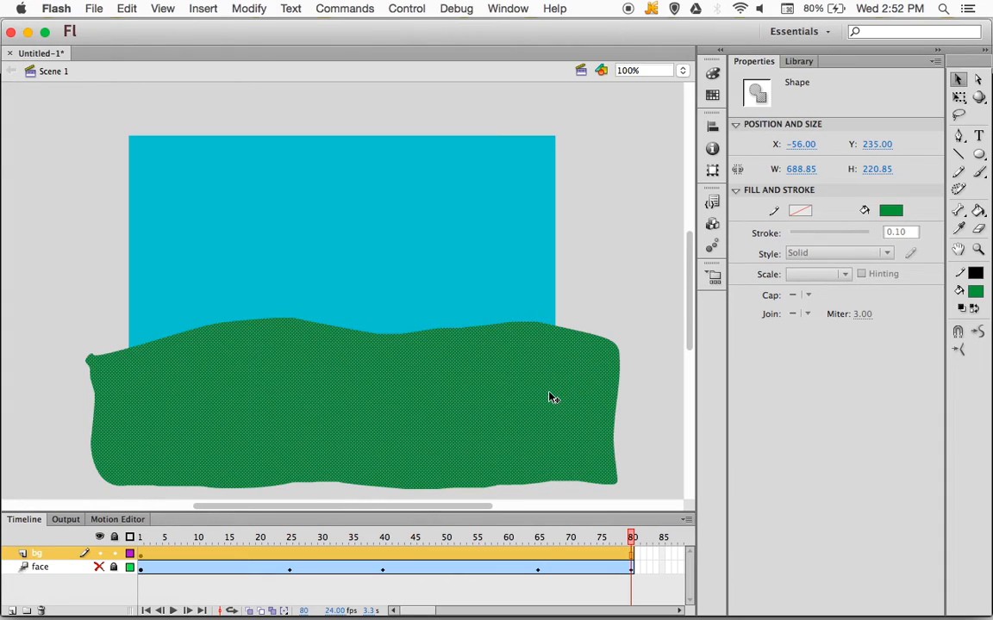
pyautogui.click(978, 172)
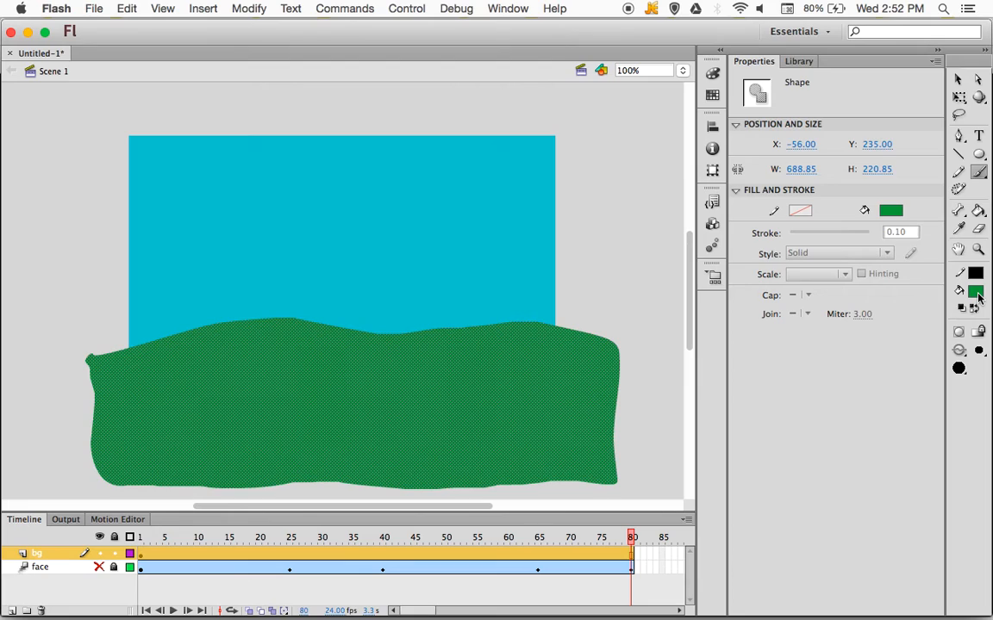
pyautogui.click(976, 294)
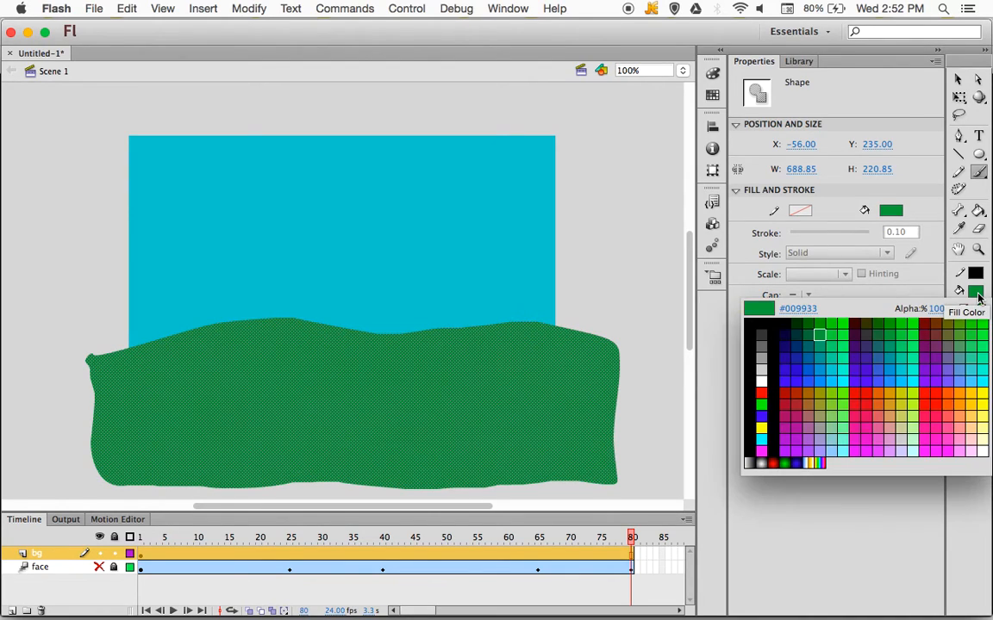
pyautogui.click(849, 331)
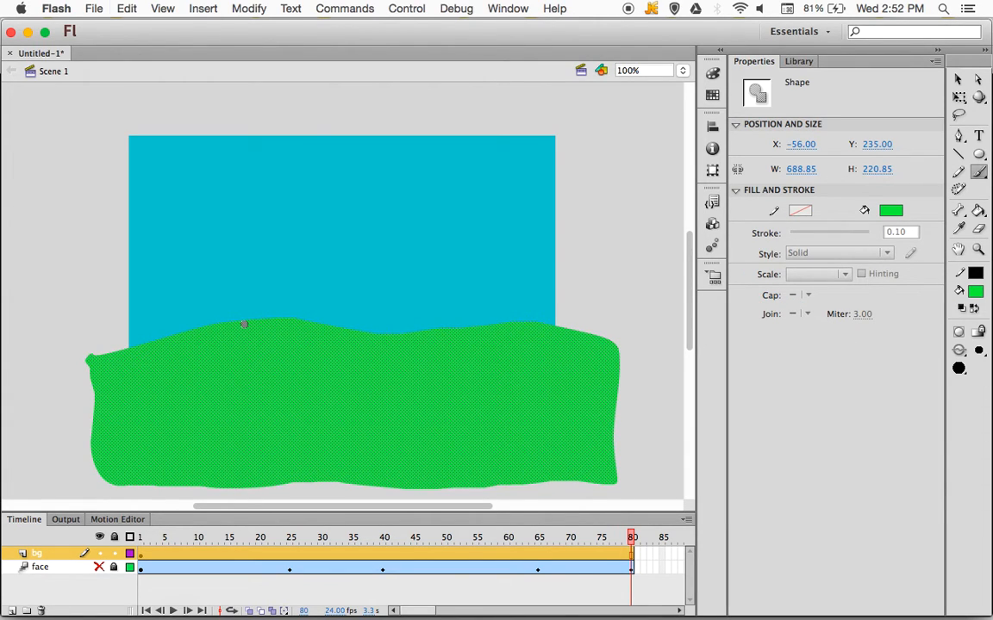
pyautogui.press('super+z')
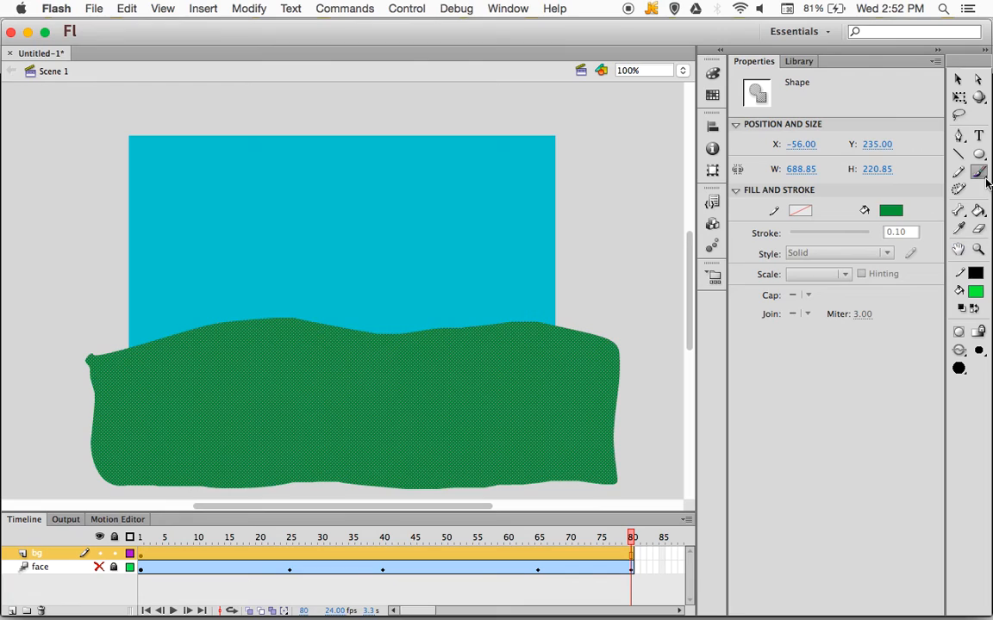
pyautogui.click(958, 80)
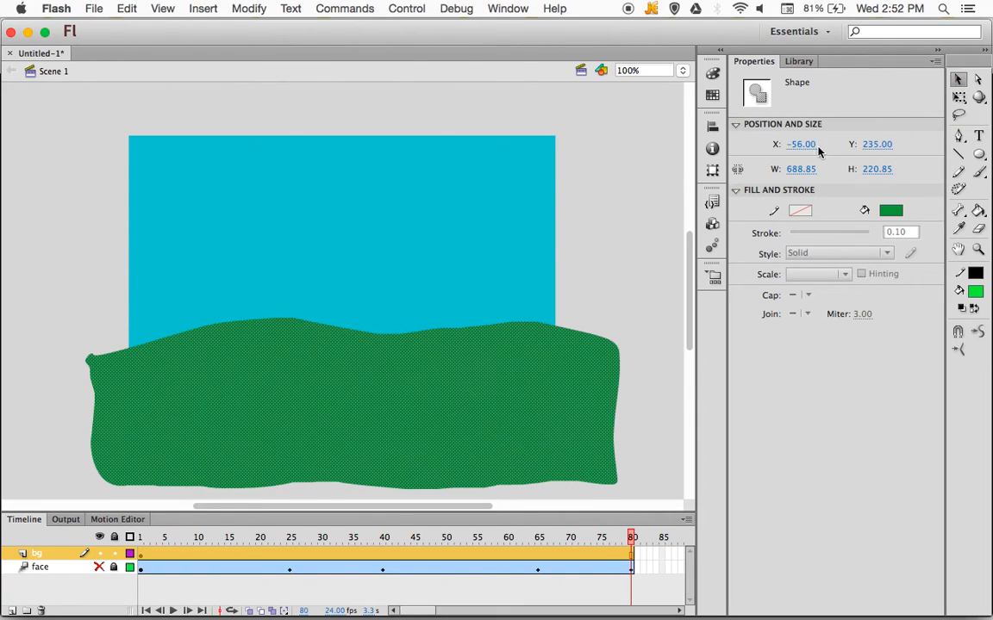
pyautogui.click(655, 186)
# - Brush a small bright green stem with two leaves beside the stage's left edge, using a smaller brush size
pyautogui.press('b')
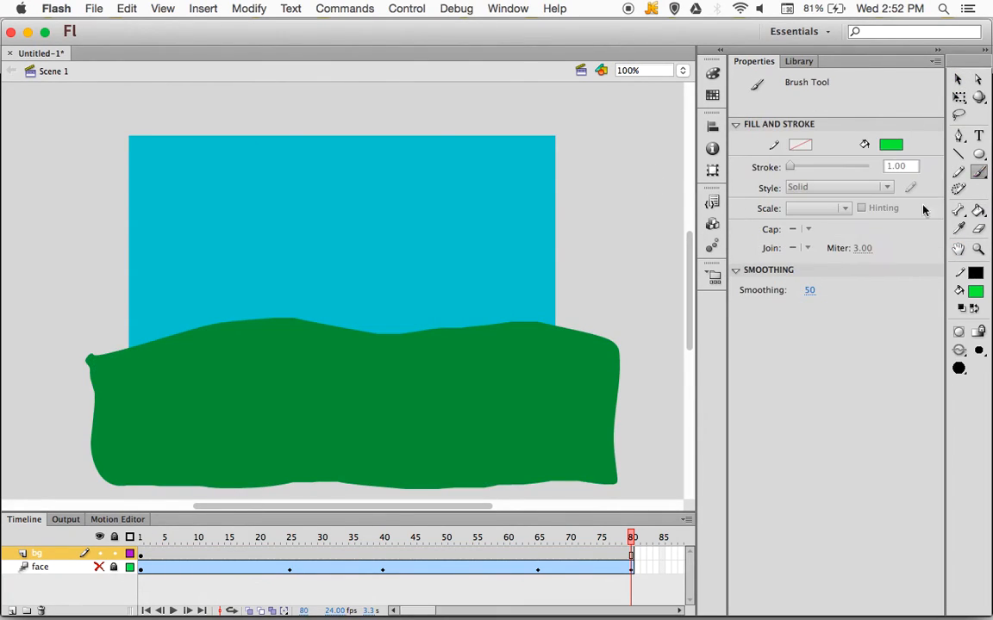
pyautogui.click(979, 354)
pyautogui.click(942, 381)
pyautogui.moveTo(376, 509); pyautogui.dragTo(299, 508)
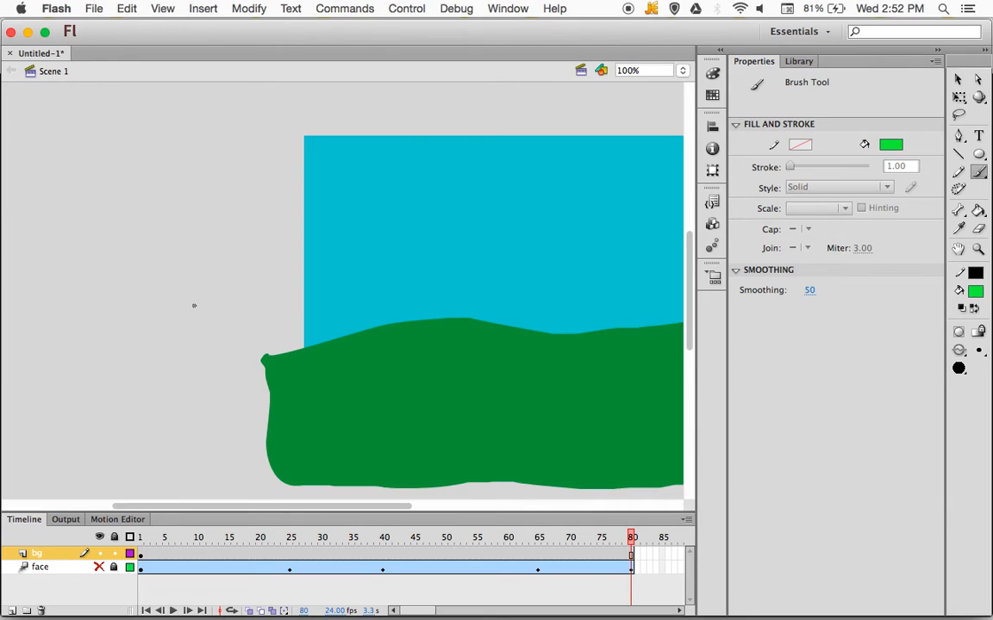
pyautogui.moveTo(195, 266); pyautogui.dragTo(195, 303)
pyautogui.moveTo(208, 278); pyautogui.dragTo(189, 282)
# - Brush a closed yellow tulip blossom above the stem and fill it with yellow, making the flower about 47 by 82 px
pyautogui.click(974, 294)
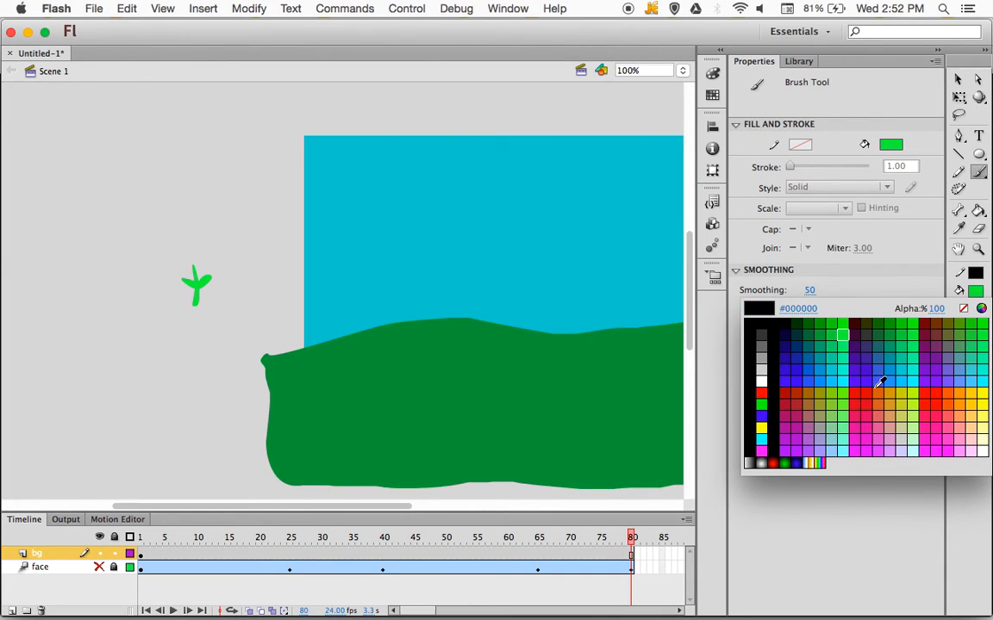
pyautogui.click(983, 397)
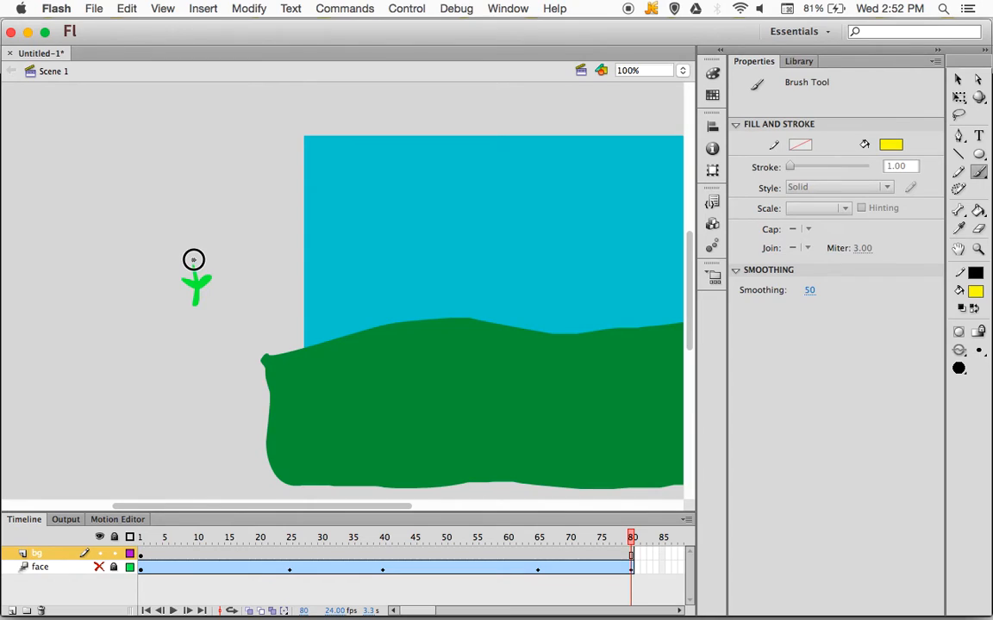
pyautogui.moveTo(194, 263)
pyautogui.mouseDown()
pyautogui.moveTo(202, 248)
pyautogui.moveTo(200, 262)
pyautogui.moveTo(208, 262)
pyautogui.moveTo(186, 272)
pyautogui.moveTo(186, 259)
pyautogui.mouseUp()
pyautogui.press('super+z')
pyautogui.press('super+z')
pyautogui.moveTo(194, 268)
pyautogui.mouseDown()
pyautogui.moveTo(204, 254)
pyautogui.moveTo(188, 246)
pyautogui.moveTo(178, 261)
pyautogui.moveTo(190, 258)
pyautogui.mouseUp()
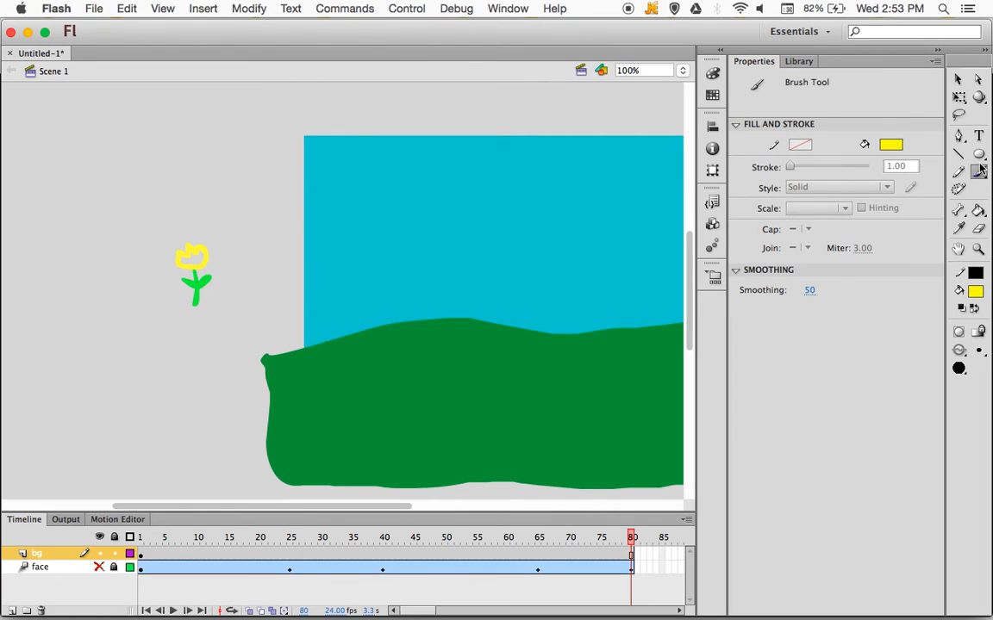
pyautogui.press('k')
pyautogui.click(191, 256)
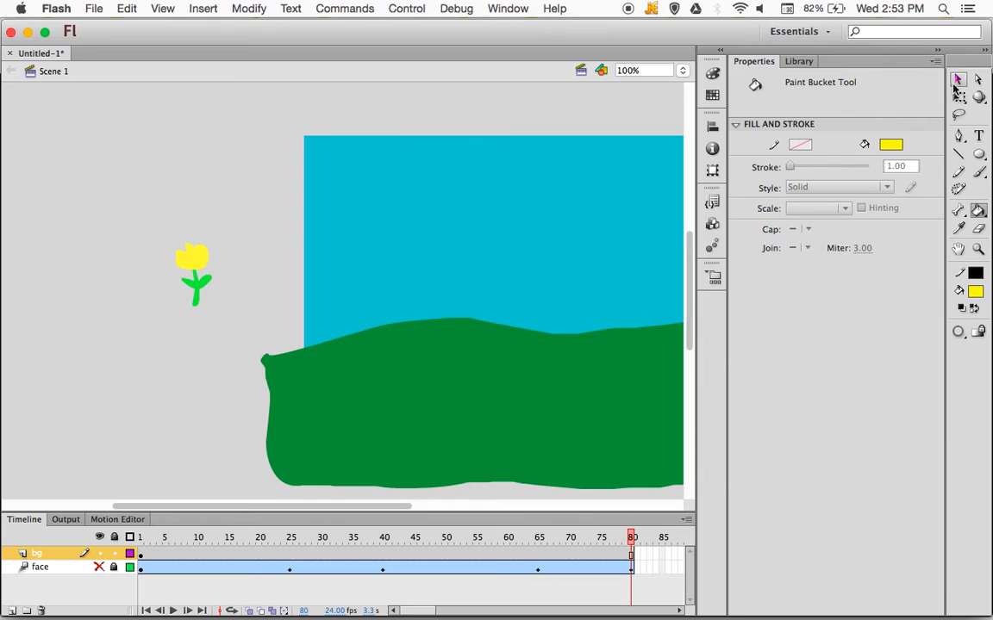
# - Select the whole flower drawing and convert it to a movie clip symbol named flower
pyautogui.press('v')
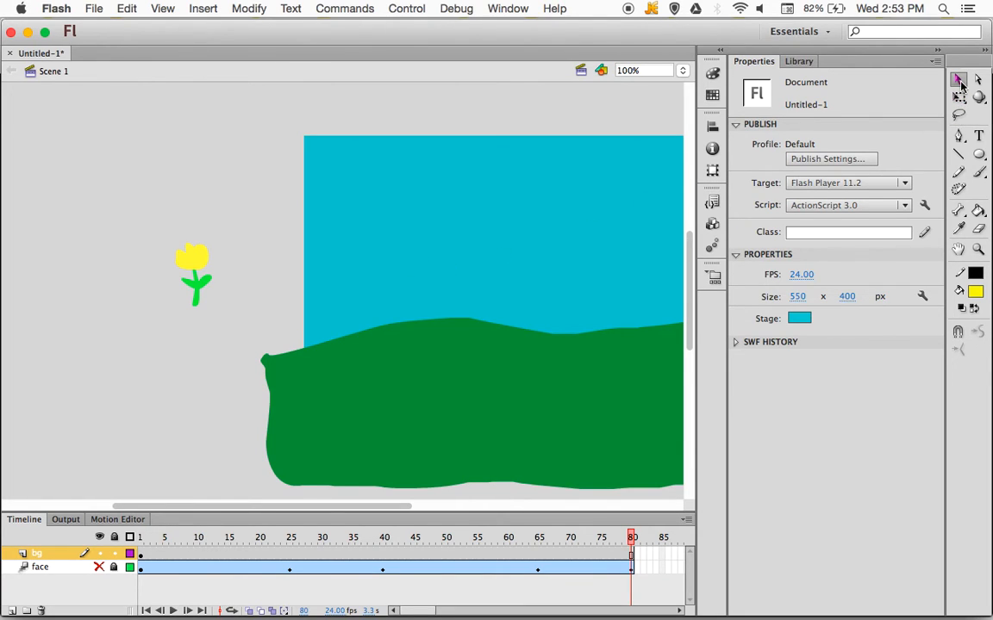
pyautogui.moveTo(140, 199); pyautogui.dragTo(251, 360)
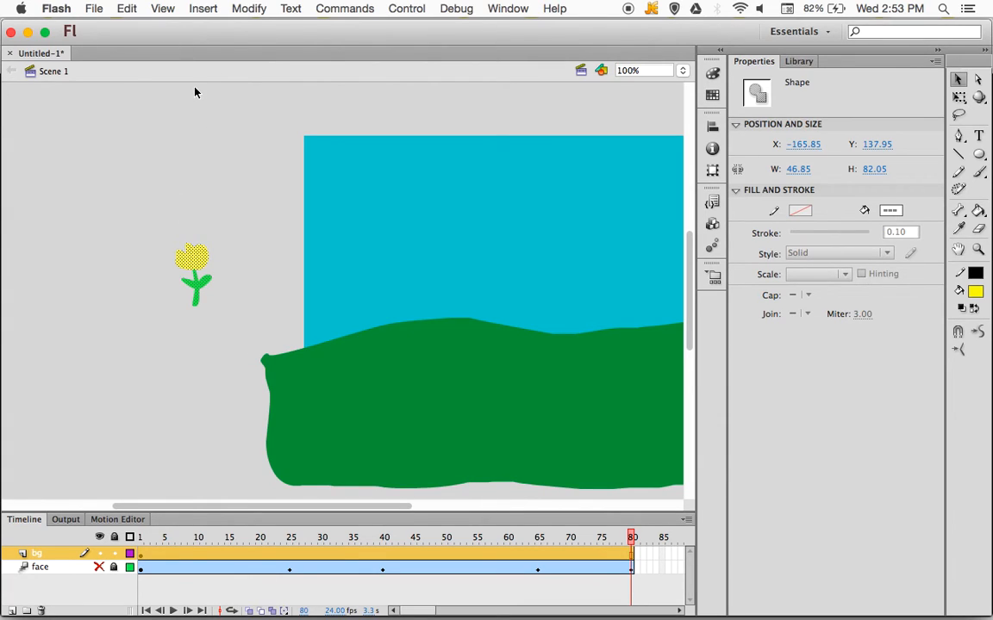
pyautogui.moveTo(126, 197); pyautogui.dragTo(234, 325)
pyautogui.moveTo(119, 182); pyautogui.dragTo(329, 443)
pyautogui.click(211, 248)
pyautogui.moveTo(121, 189); pyautogui.dragTo(241, 324)
pyautogui.click(262, 8)
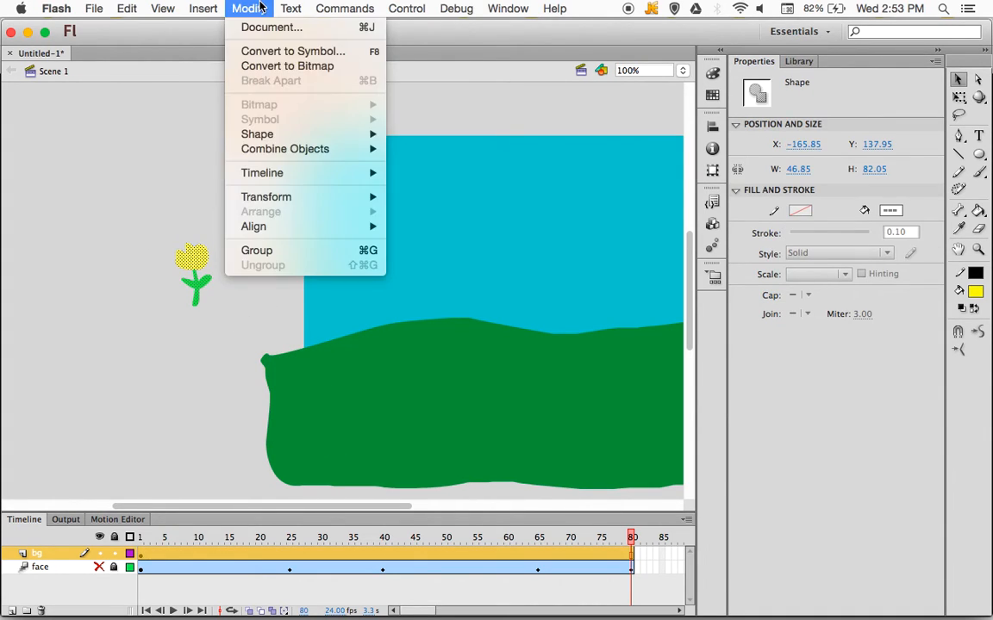
pyautogui.click(279, 53)
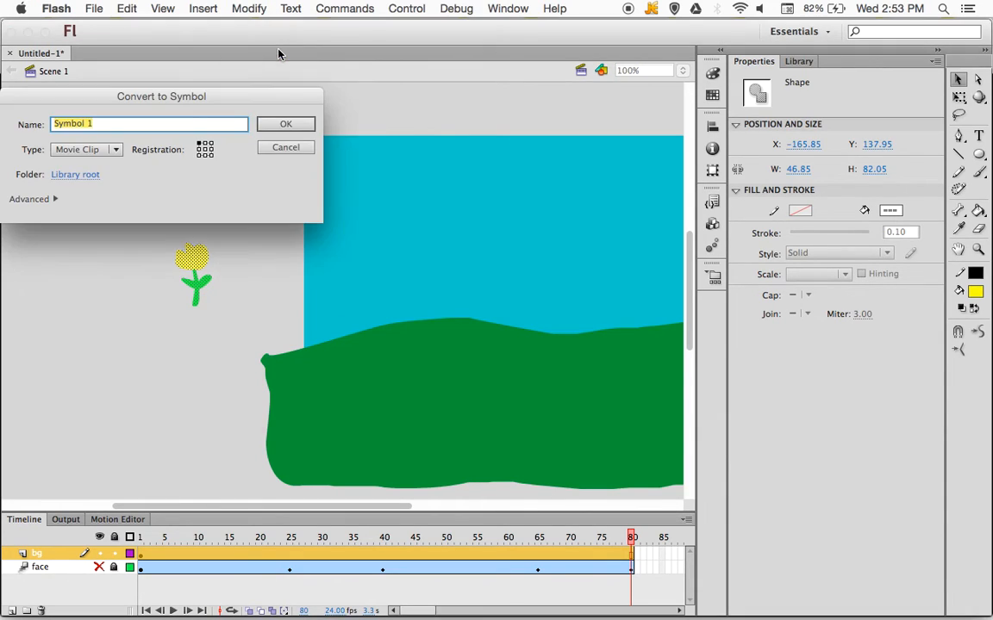
pyautogui.write('flower')
pyautogui.click(285, 125)
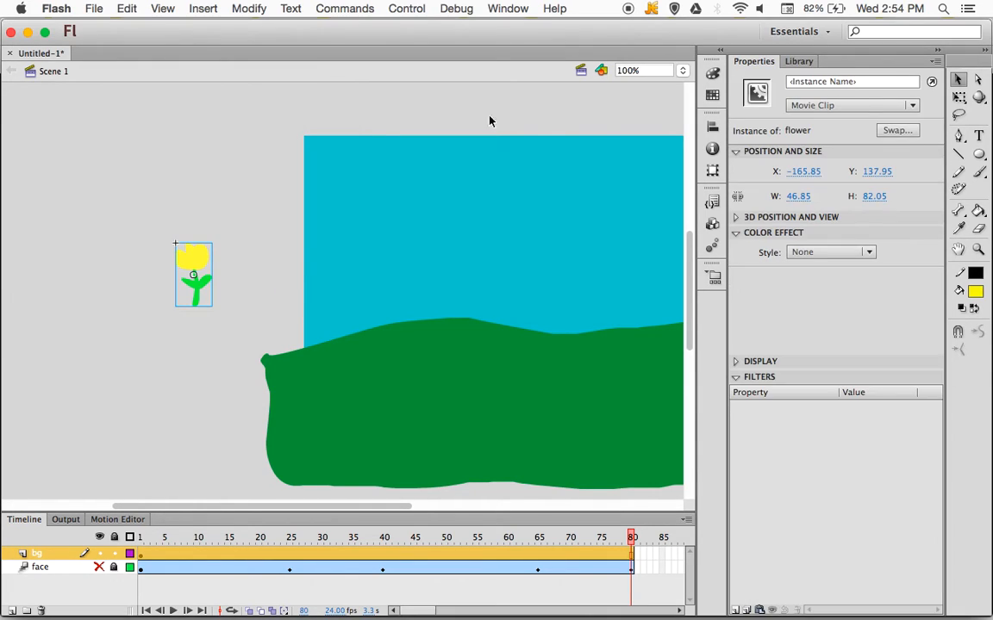
# - View the Face and flower symbols in the library and move the flower onto the hill's left slope
pyautogui.click(801, 62)
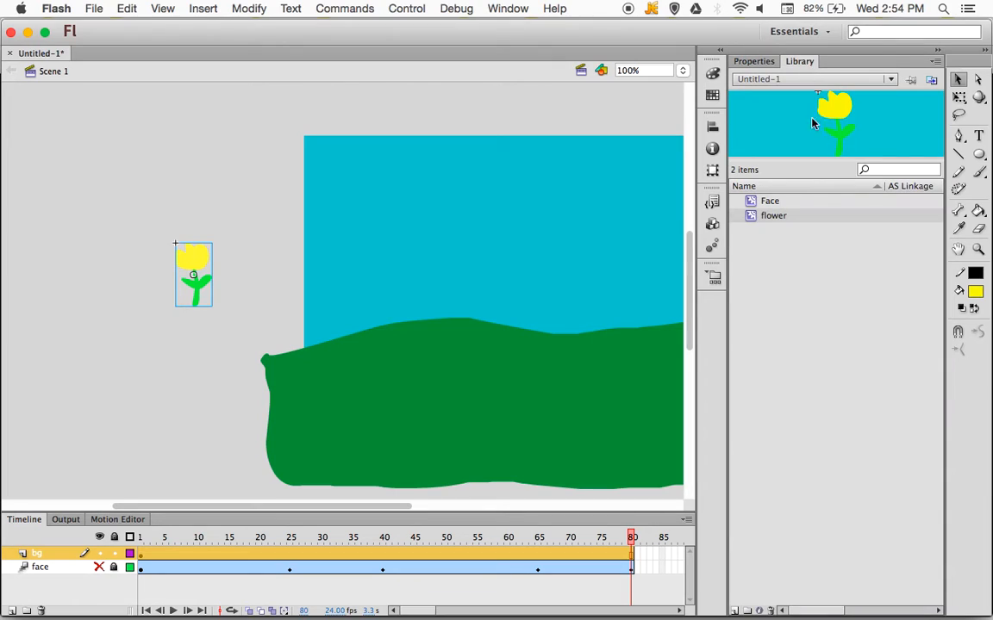
pyautogui.click(783, 203)
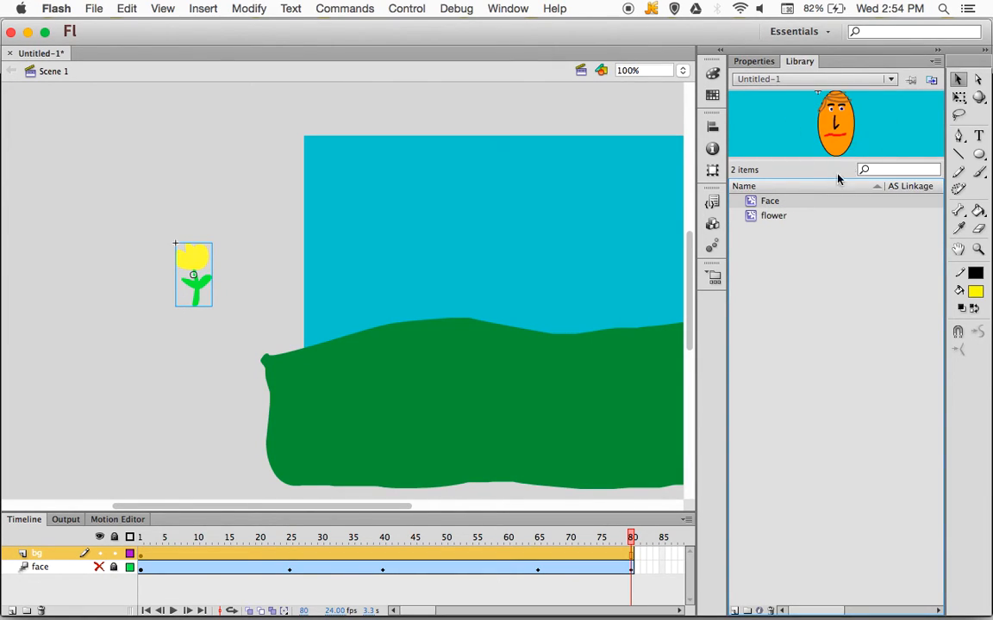
pyautogui.click(797, 217)
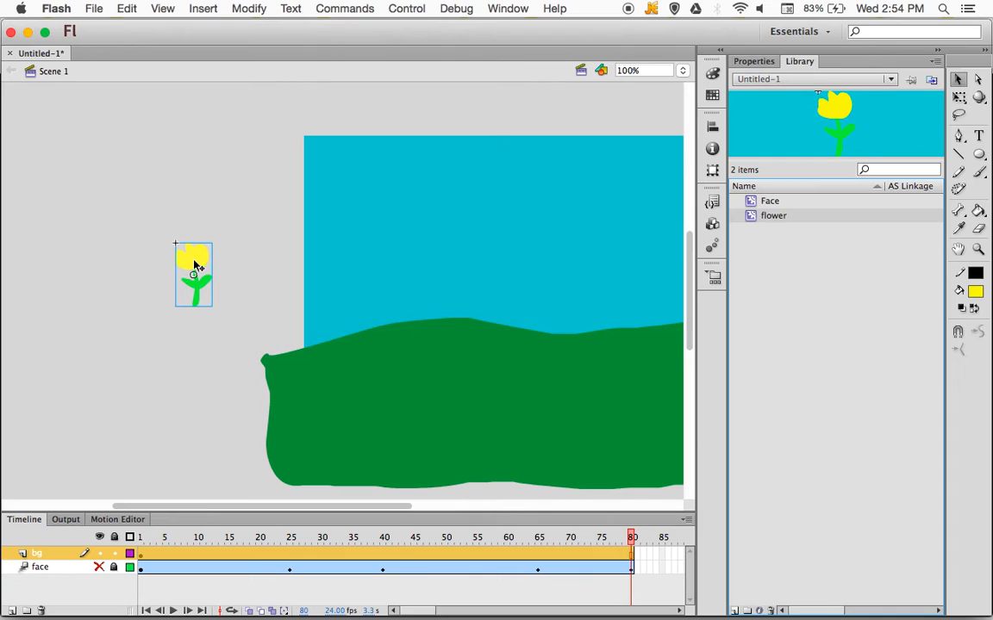
pyautogui.moveTo(195, 263); pyautogui.dragTo(375, 296)
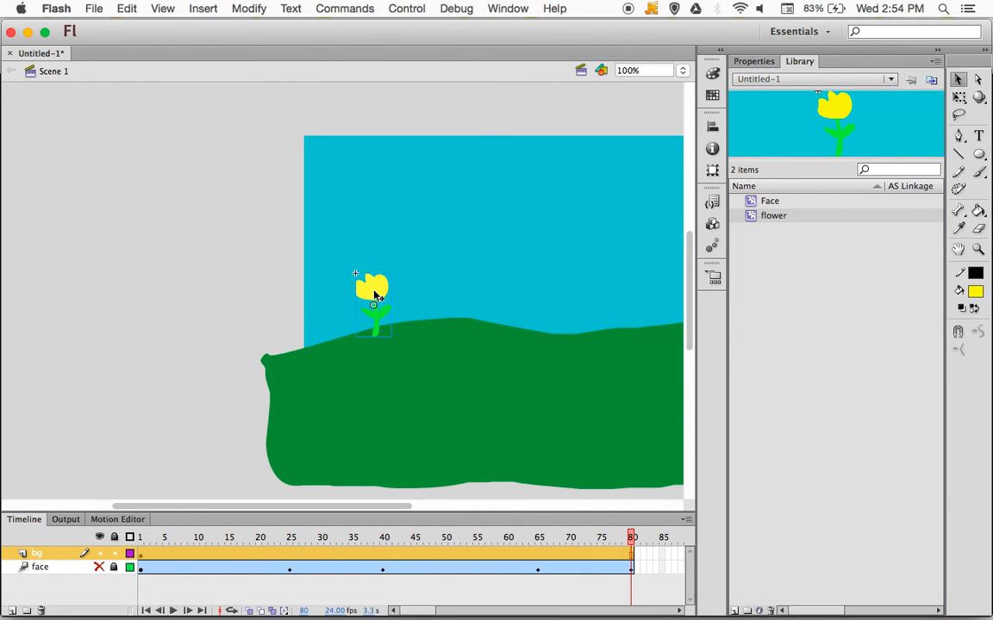
# - Place three more flower instances from the library along the hill's crest and adjust all four flowers' positions and spacing
pyautogui.moveTo(399, 509); pyautogui.dragTo(483, 508)
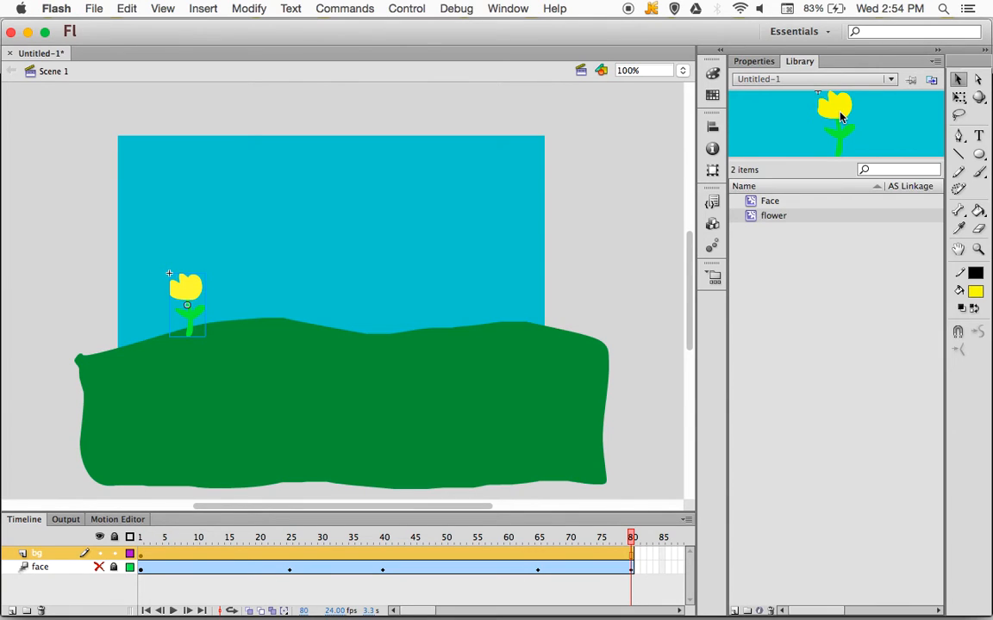
pyautogui.moveTo(839, 111); pyautogui.dragTo(272, 301)
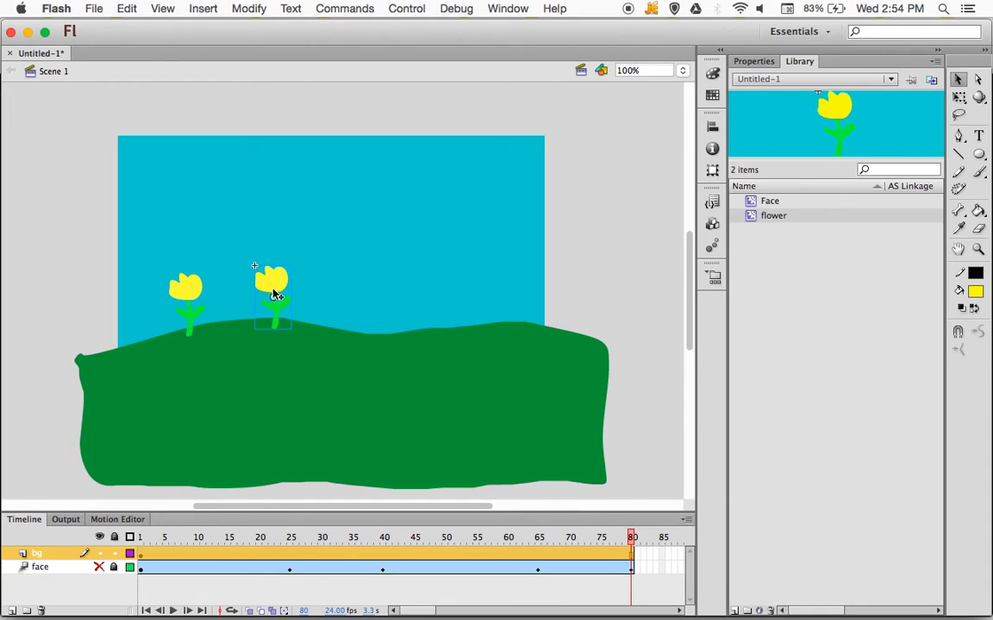
pyautogui.moveTo(835, 123); pyautogui.dragTo(372, 308)
pyautogui.moveTo(833, 111); pyautogui.dragTo(478, 293)
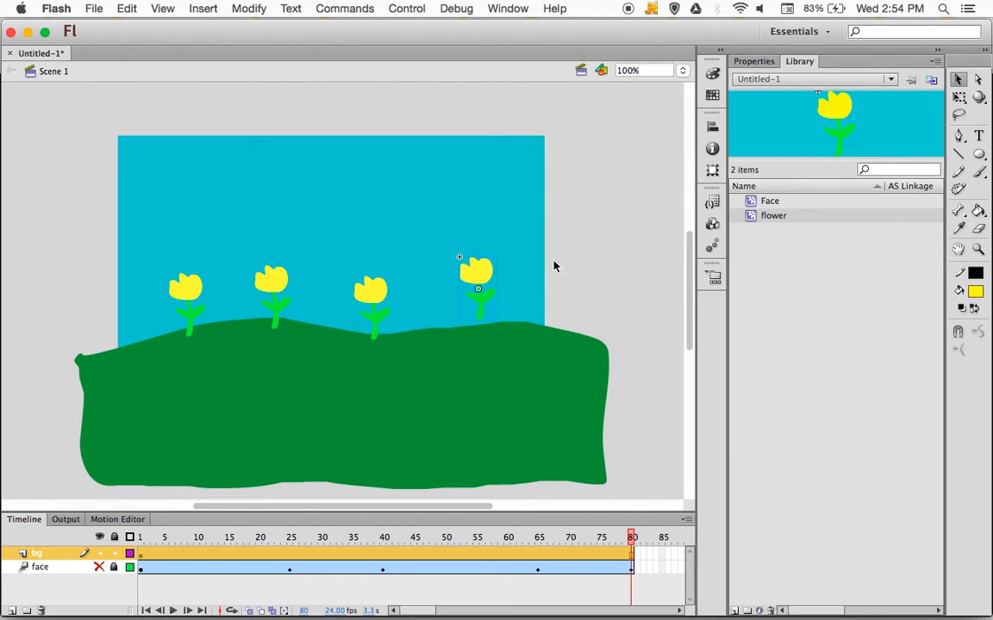
pyautogui.moveTo(478, 275)
pyautogui.mouseDown()
pyautogui.moveTo(492, 281)
pyautogui.moveTo(480, 281)
pyautogui.mouseUp()
pyautogui.moveTo(377, 297); pyautogui.dragTo(380, 300)
pyautogui.moveTo(274, 284); pyautogui.dragTo(271, 282)
pyautogui.moveTo(193, 288); pyautogui.dragTo(181, 289)
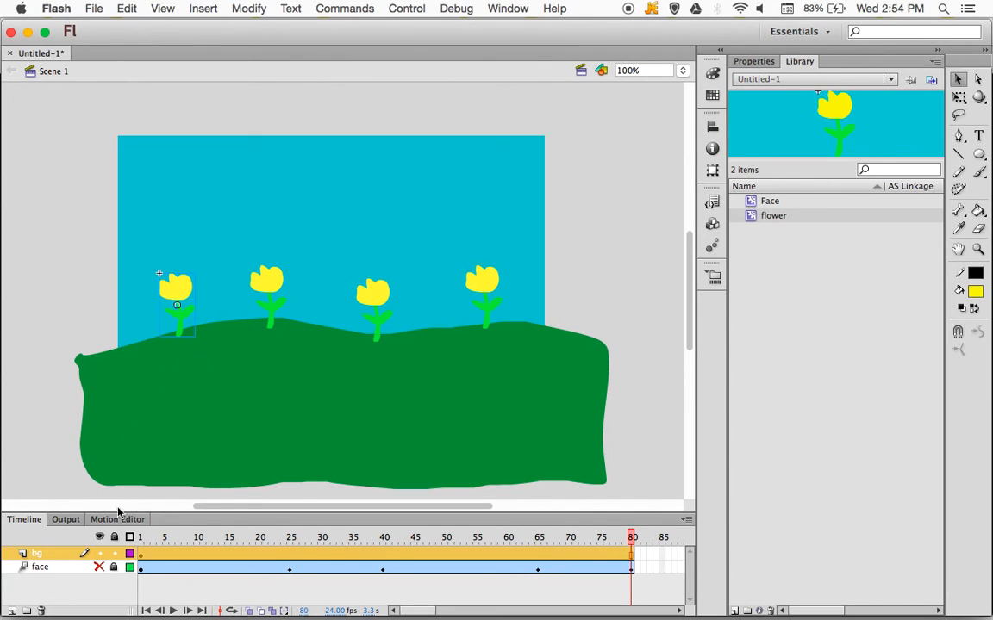
# - Show the hidden face layer and play the animation on the timeline
pyautogui.click(99, 569)
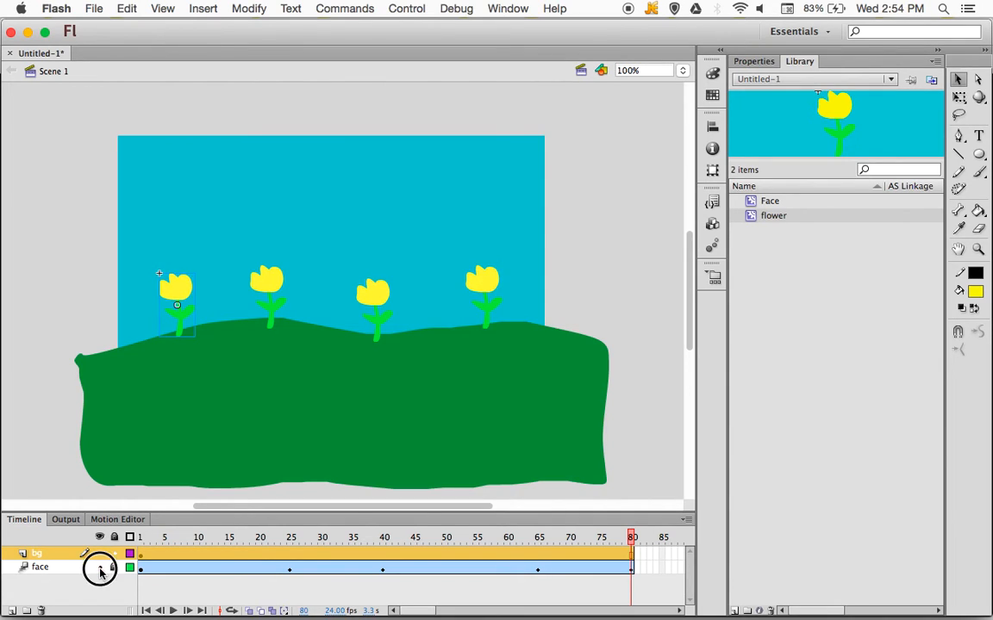
pyautogui.press('Return')
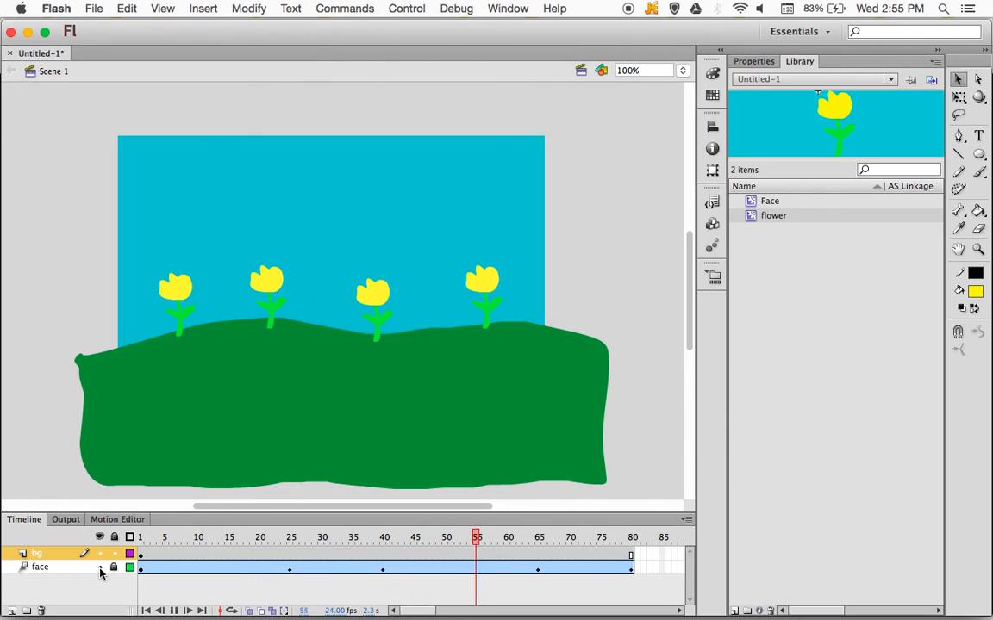
pyautogui.press('Return')
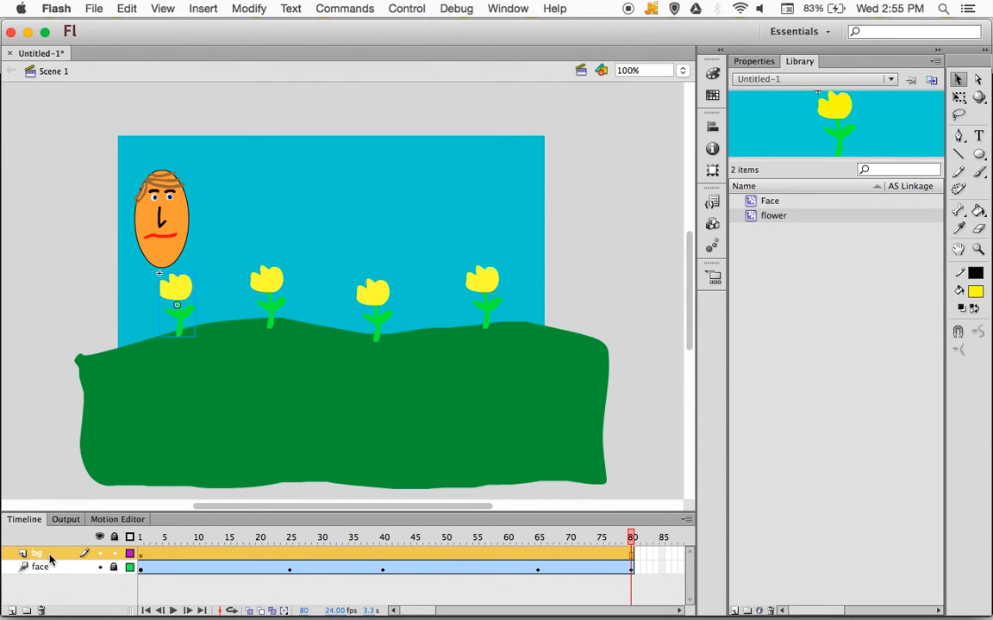
# - Move the bg layer below the face layer, play the animation, and test the movie in a preview window
pyautogui.moveTo(48, 557); pyautogui.dragTo(48, 583)
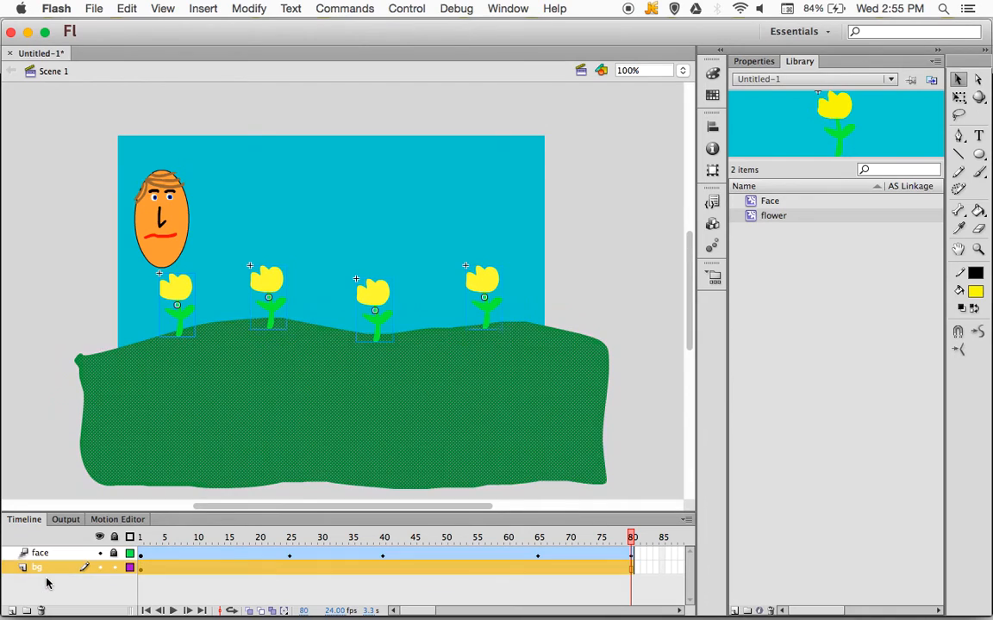
pyautogui.press('Return')
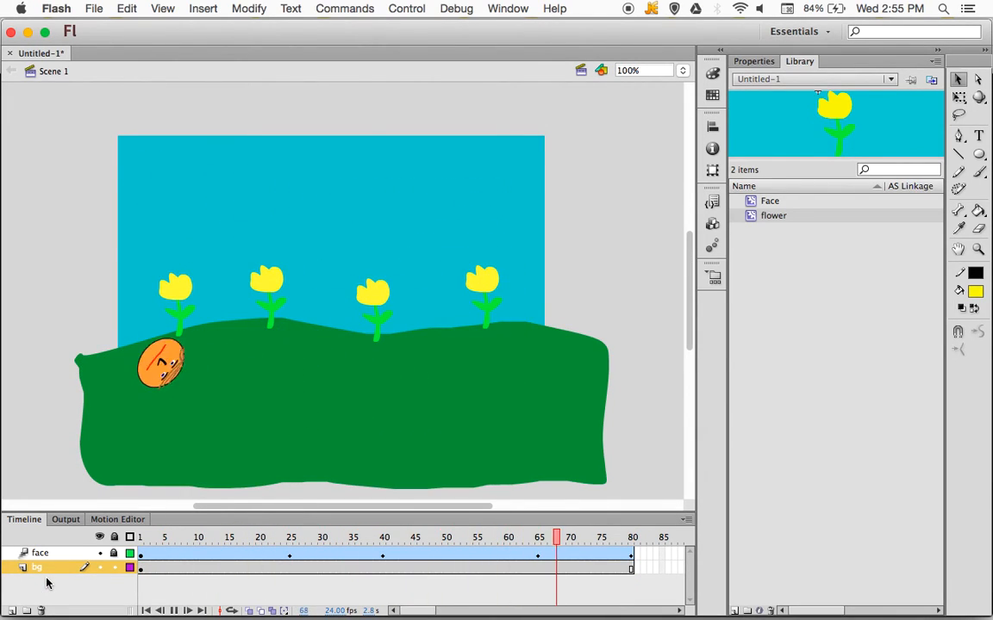
pyautogui.press('super+Return')
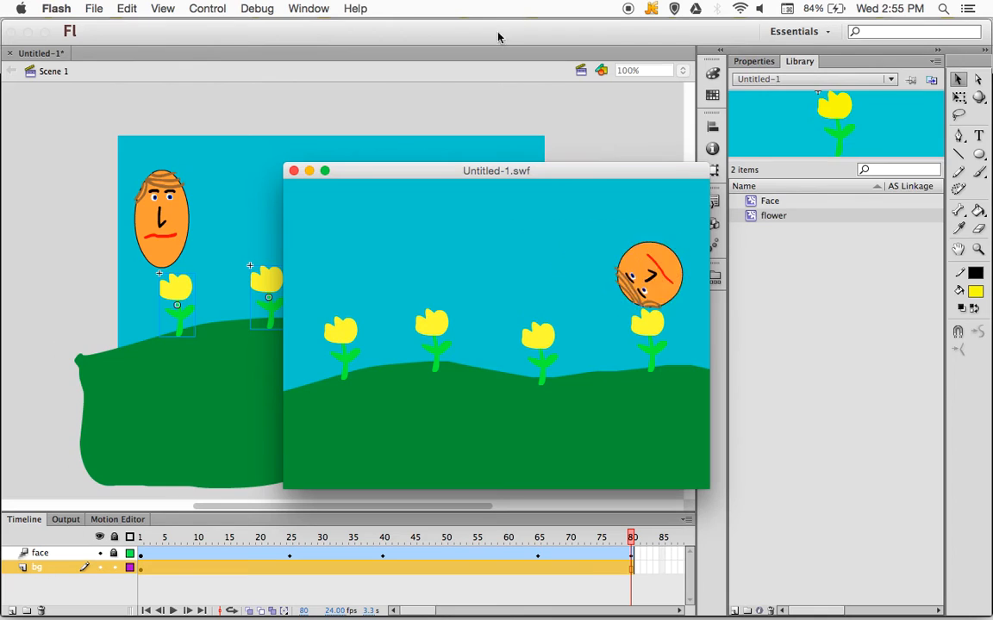
pyautogui.click(293, 170)
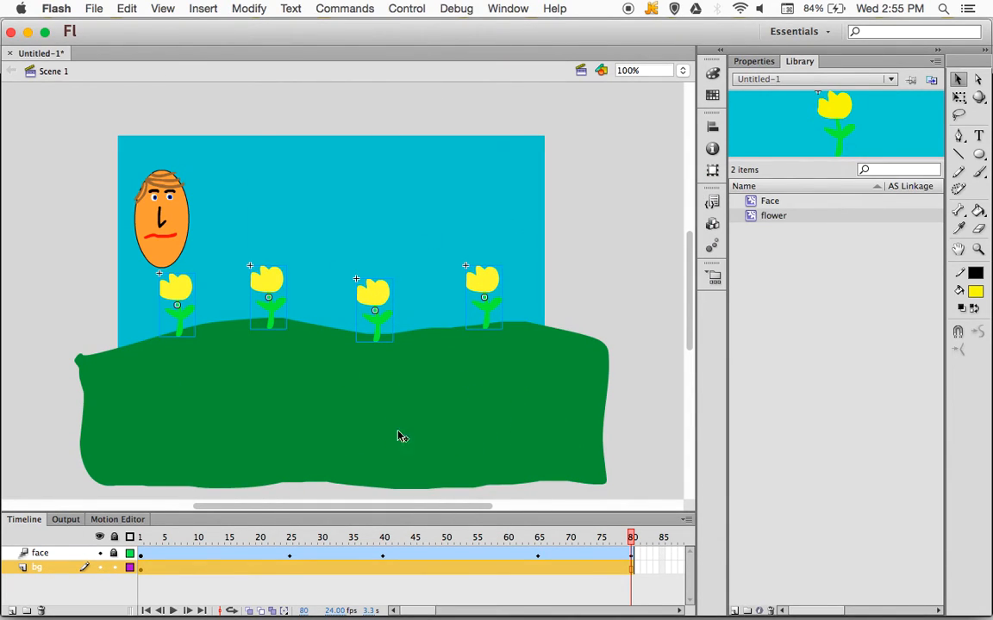
pyautogui.click(100, 537)
pyautogui.click(99, 537)
pyautogui.click(99, 537)
pyautogui.click(100, 537)
# - Brush a black first-name signature on the right part of the hill, undoing and redrawing its last letter
pyautogui.click(983, 174)
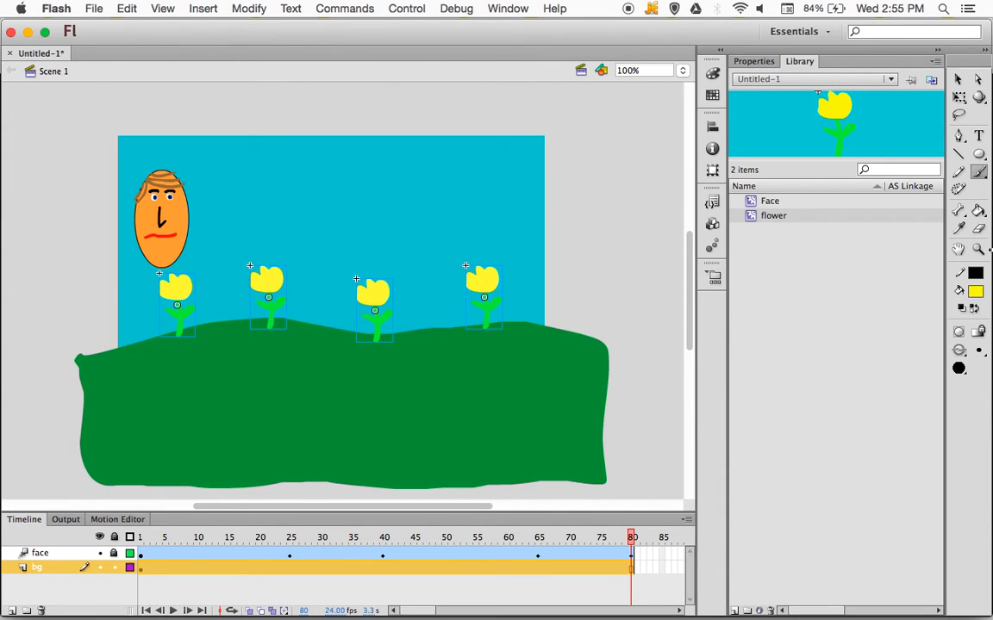
pyautogui.click(977, 294)
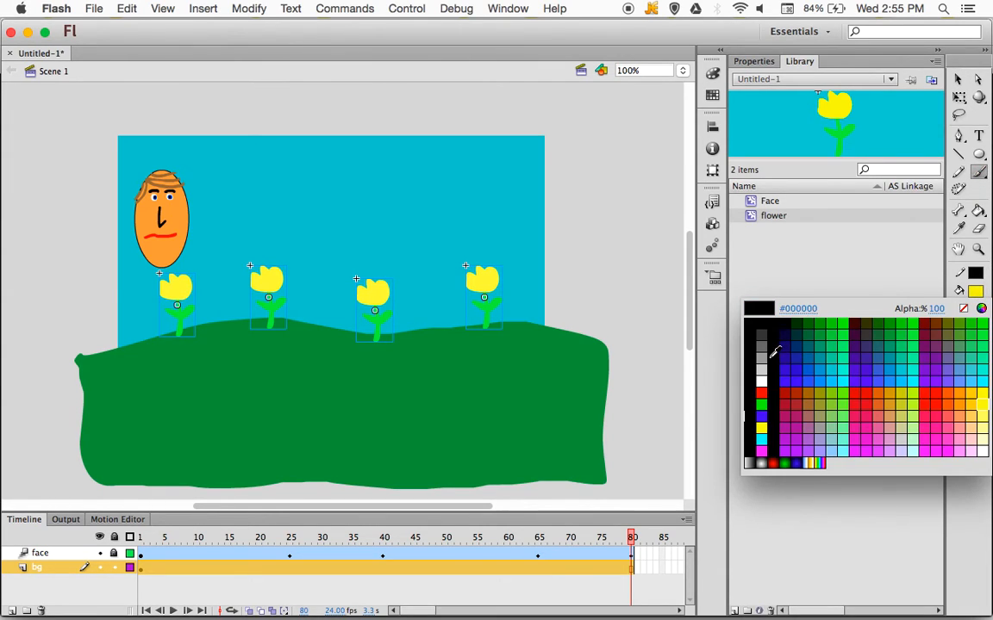
pyautogui.click(758, 327)
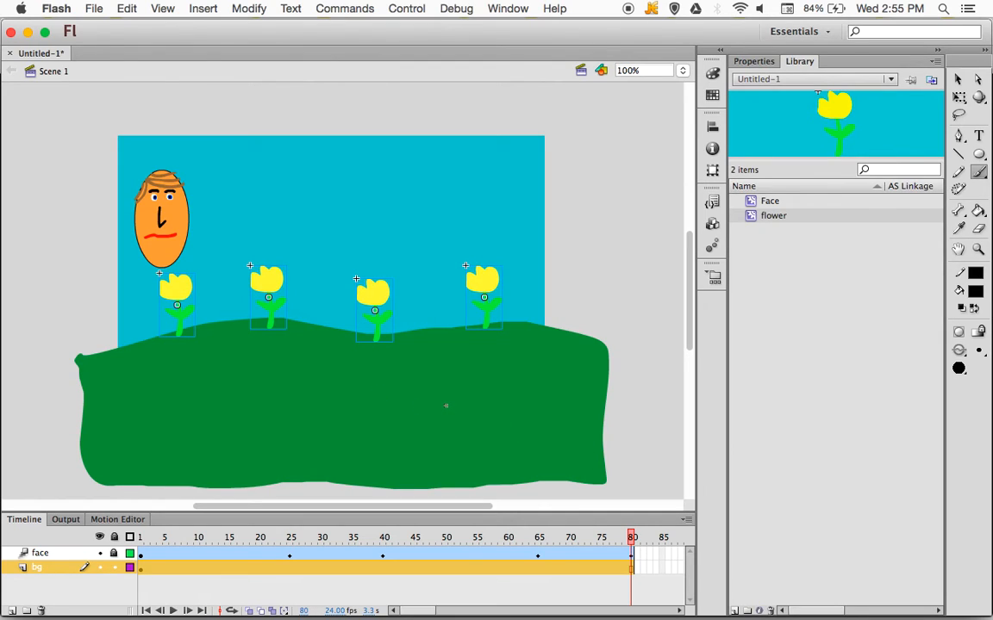
pyautogui.moveTo(428, 400)
pyautogui.mouseDown()
pyautogui.moveTo(435, 410)
pyautogui.moveTo(419, 416)
pyautogui.moveTo(437, 392)
pyautogui.moveTo(447, 404)
pyautogui.moveTo(440, 396)
pyautogui.moveTo(468, 390)
pyautogui.moveTo(473, 400)
pyautogui.moveTo(502, 394)
pyautogui.mouseUp()
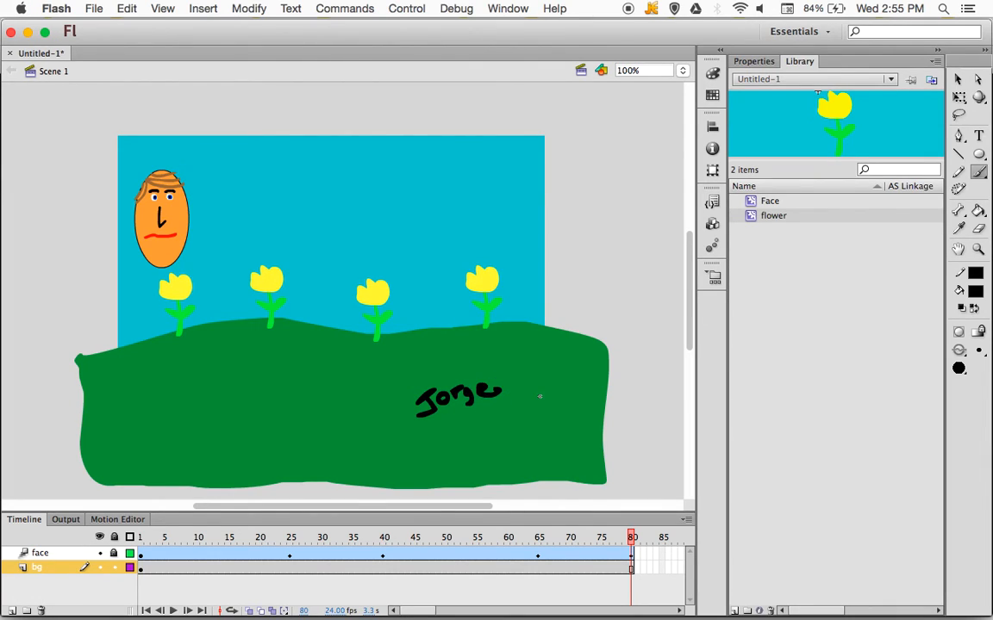
pyautogui.press('super+z')
pyautogui.moveTo(481, 390); pyautogui.dragTo(490, 393)
pyautogui.press('super+z')
pyautogui.moveTo(479, 390); pyautogui.dragTo(489, 390)
# - Test the movie with the signature included and close the preview
pyautogui.click(957, 80)
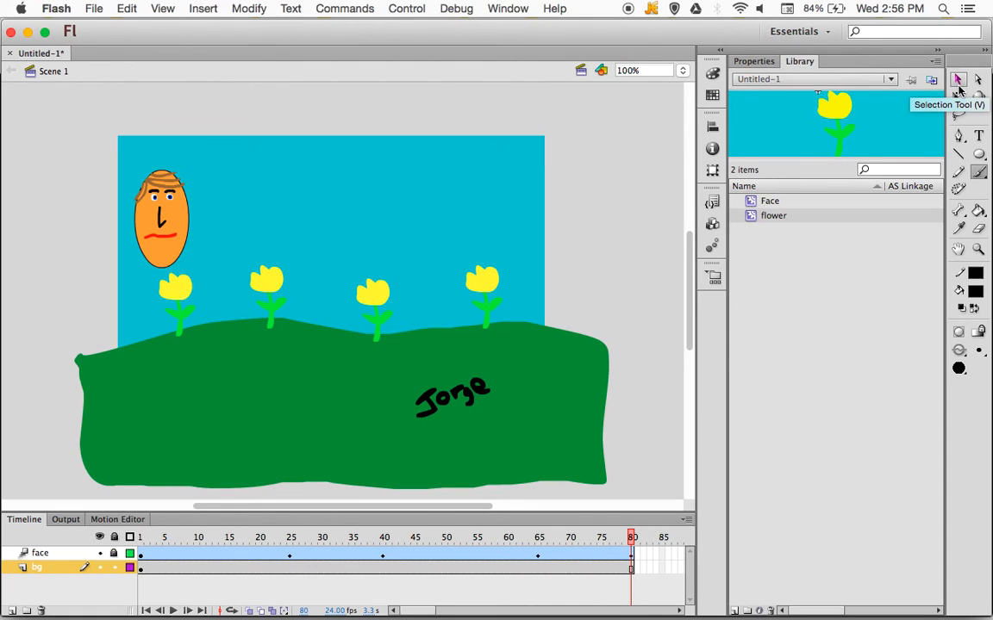
pyautogui.press('super+Return')
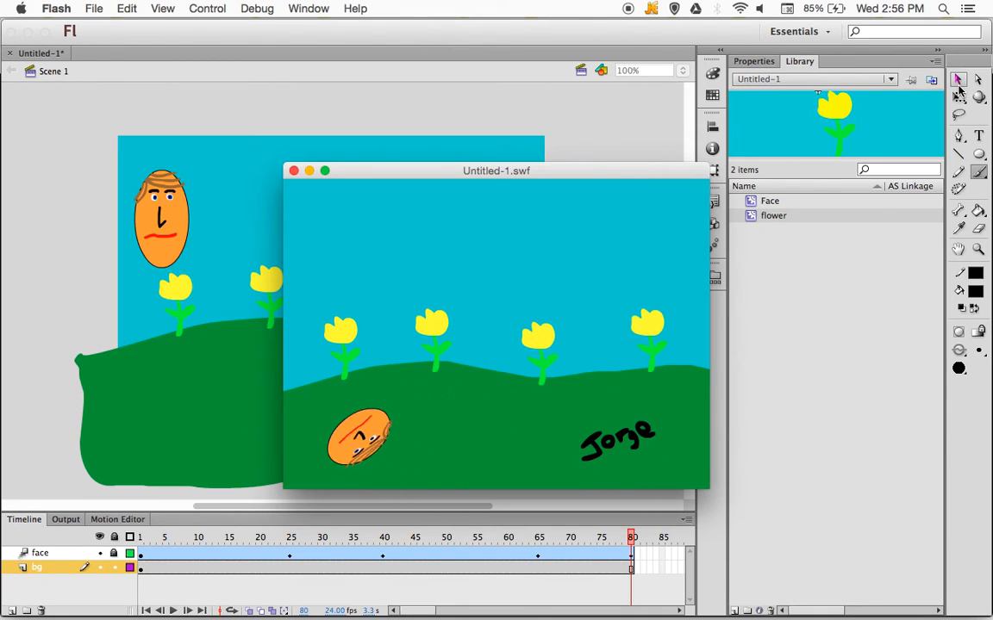
pyautogui.click(294, 170)
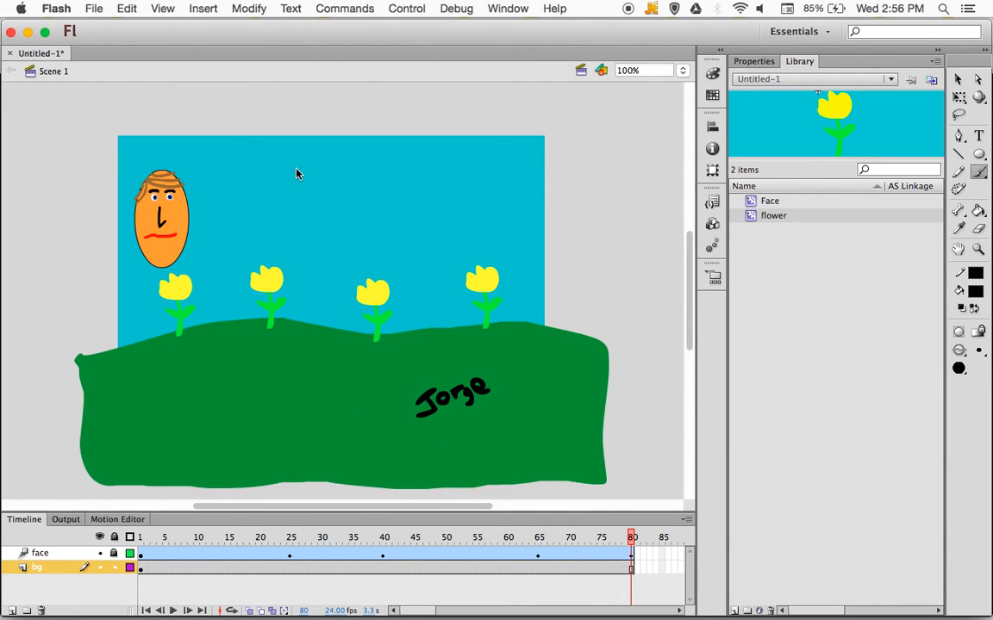
# - Switch to Chrome to view the RotatingFaceDemo animation again
pyautogui.moveTo(315, 595)
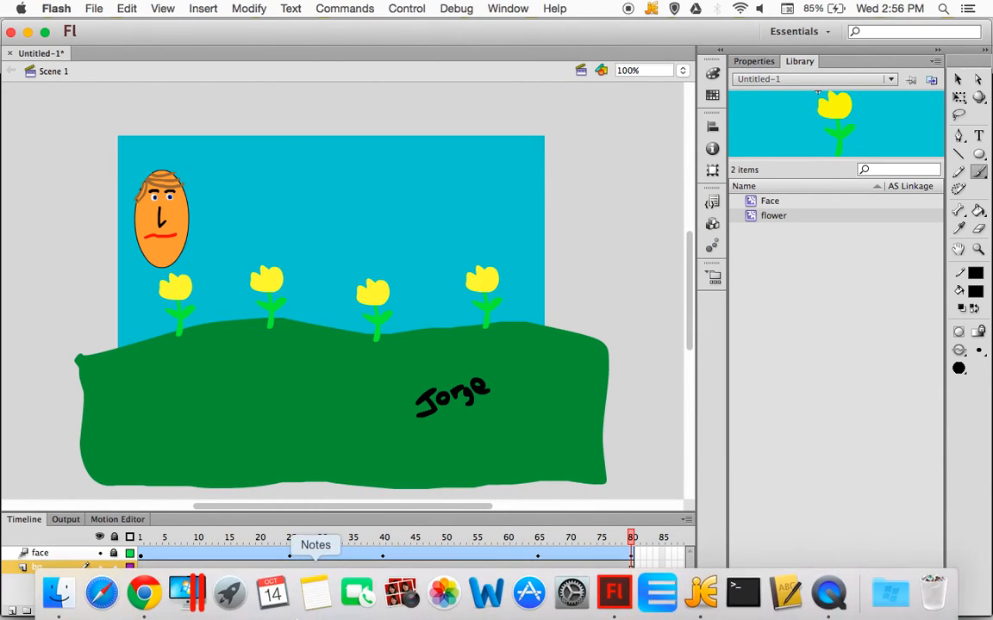
pyautogui.click(146, 593)
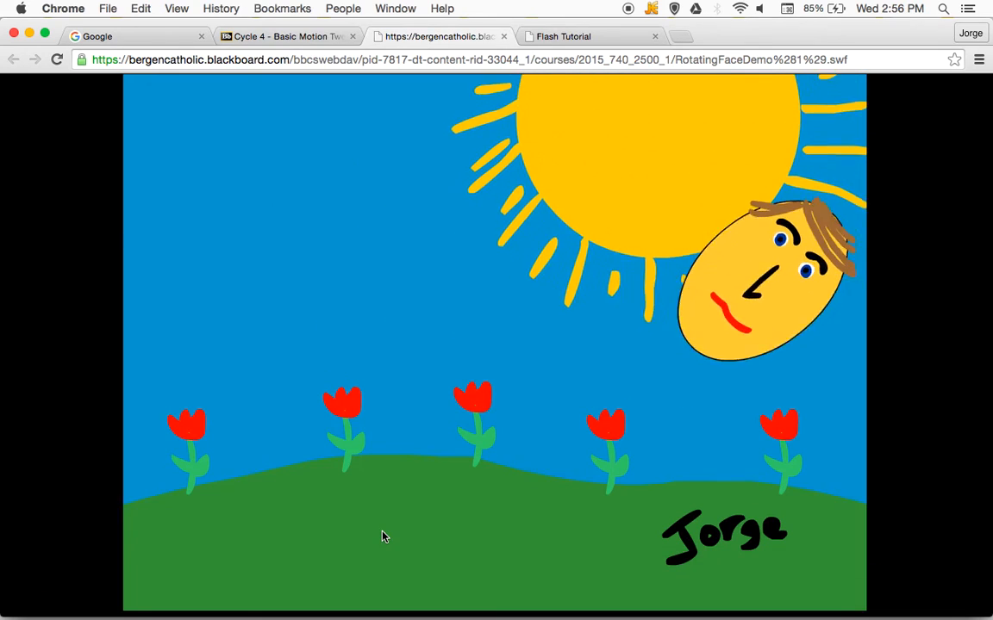
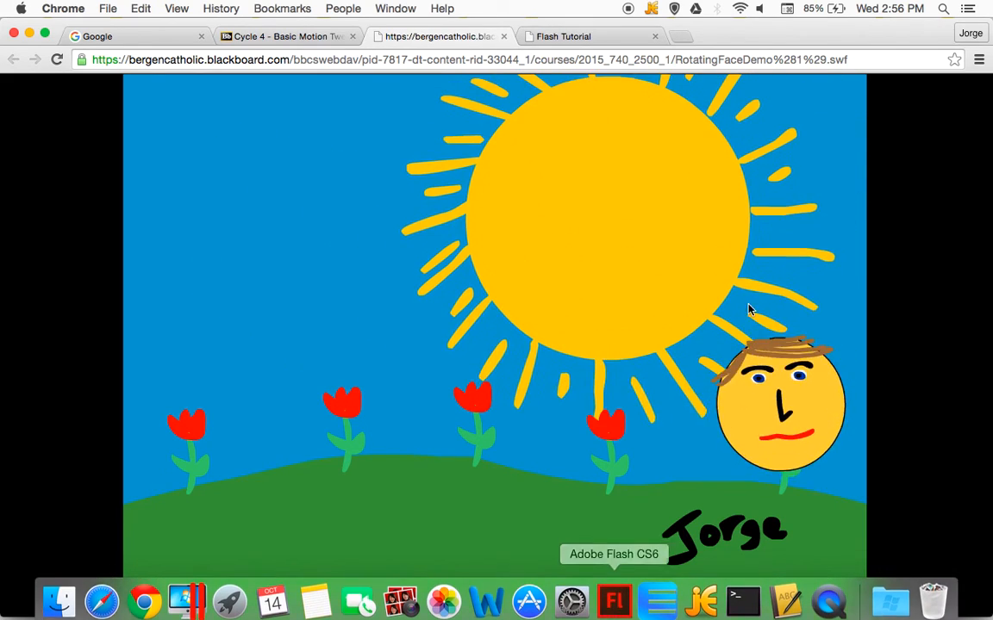
# - Switch to Flash and add a layer named sun between the face and bg layers
pyautogui.click(610, 603)
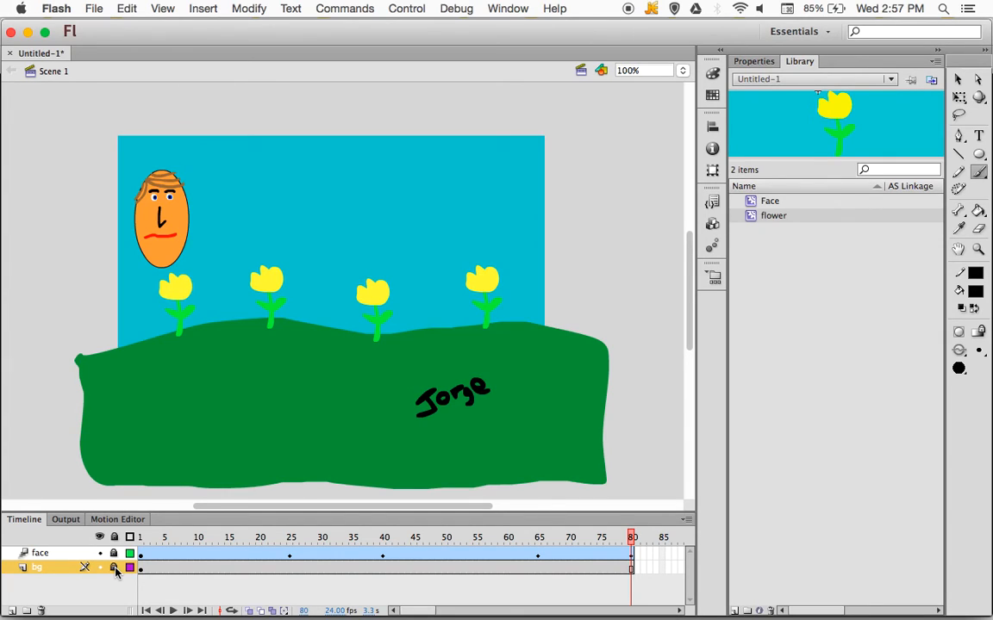
pyautogui.click(12, 611)
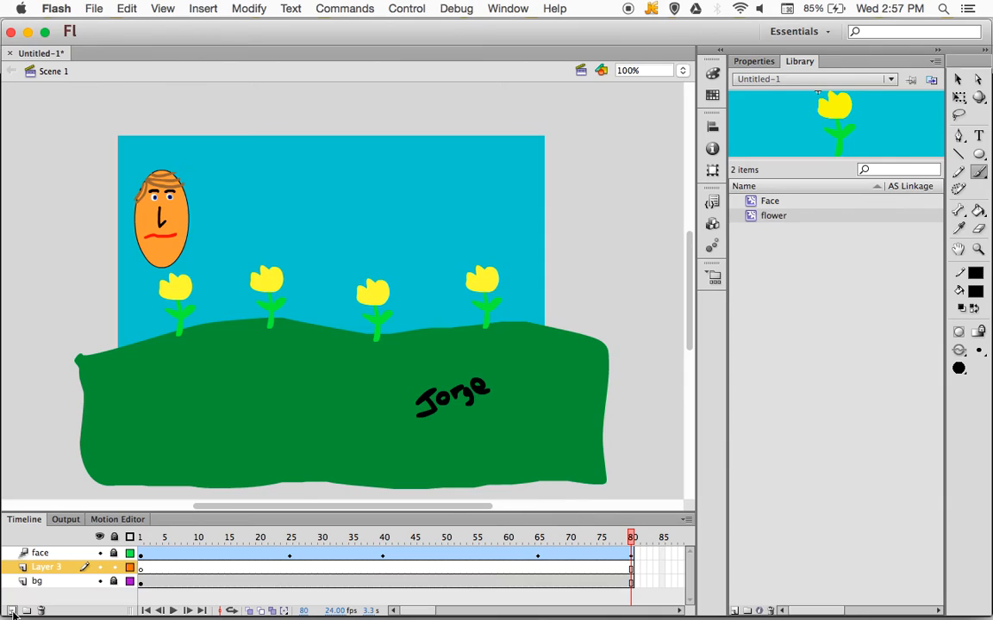
pyautogui.doubleClick(45, 569)
pyautogui.write('sun')
pyautogui.press('Return')
# - Choose the Oval tool and set its stroke color to golden yellow
pyautogui.press('v')
pyautogui.click(649, 70)
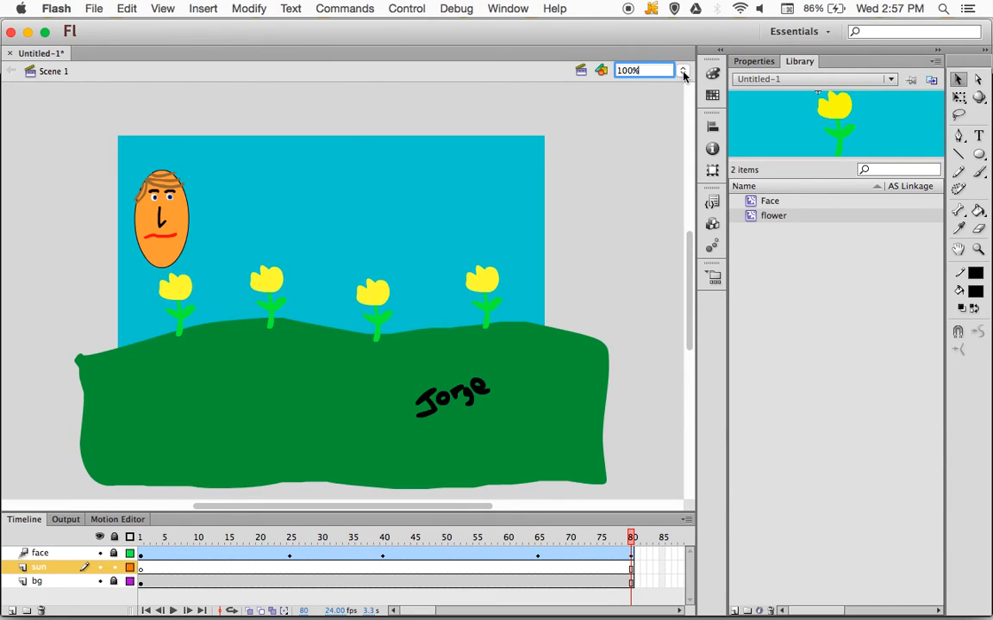
pyautogui.click(682, 74)
pyautogui.click(685, 57)
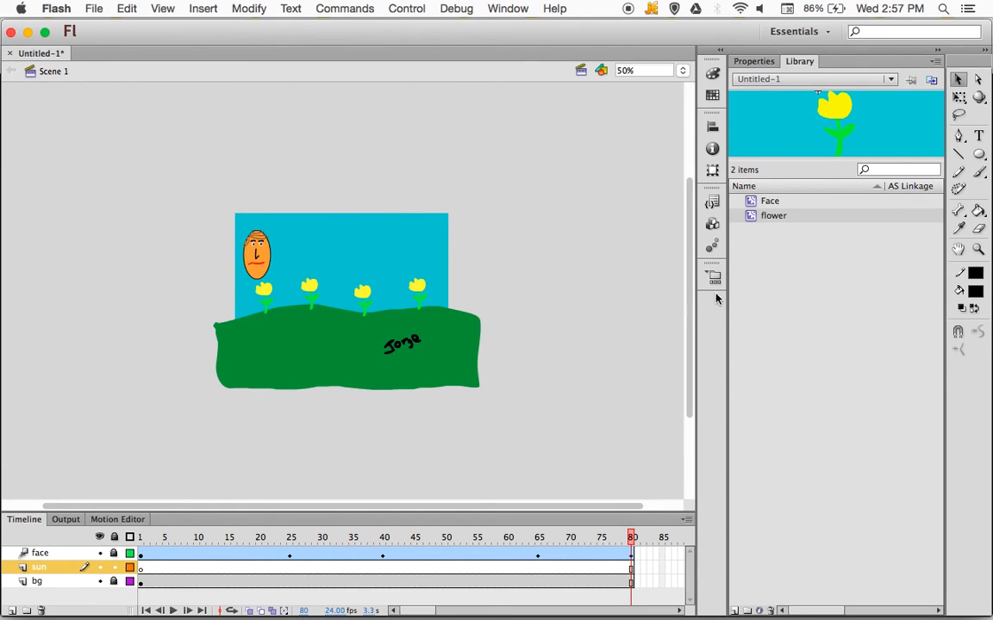
pyautogui.moveTo(691, 294); pyautogui.dragTo(689, 277)
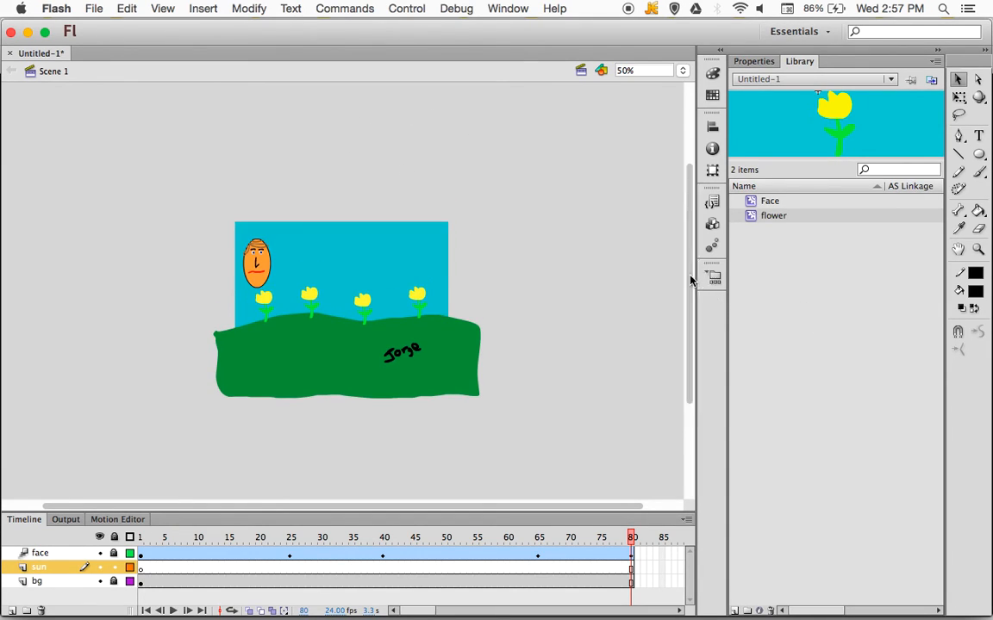
pyautogui.click(982, 157)
pyautogui.moveTo(982, 156); pyautogui.dragTo(888, 168)
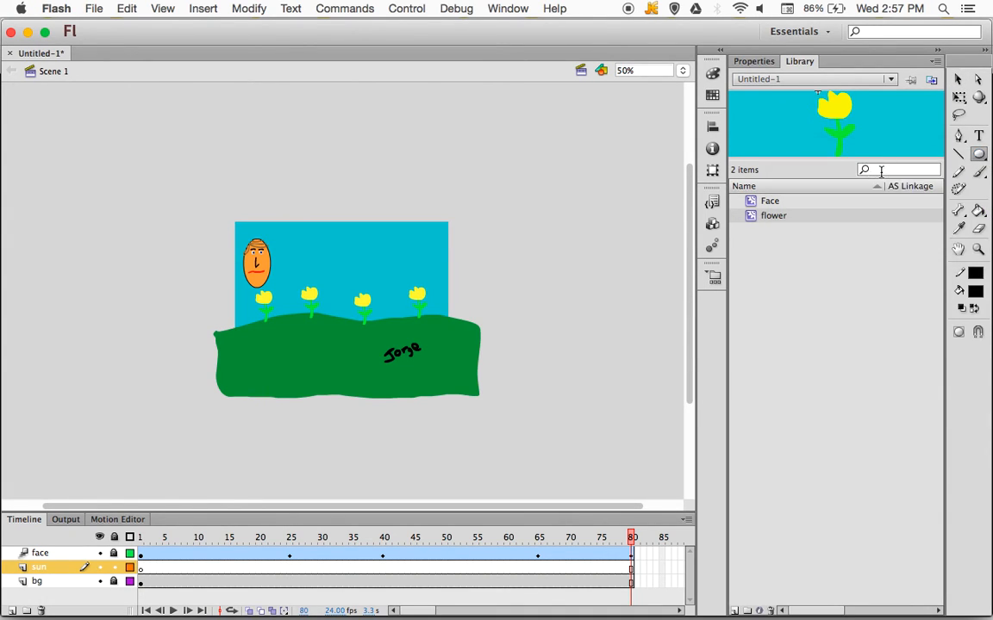
pyautogui.click(977, 276)
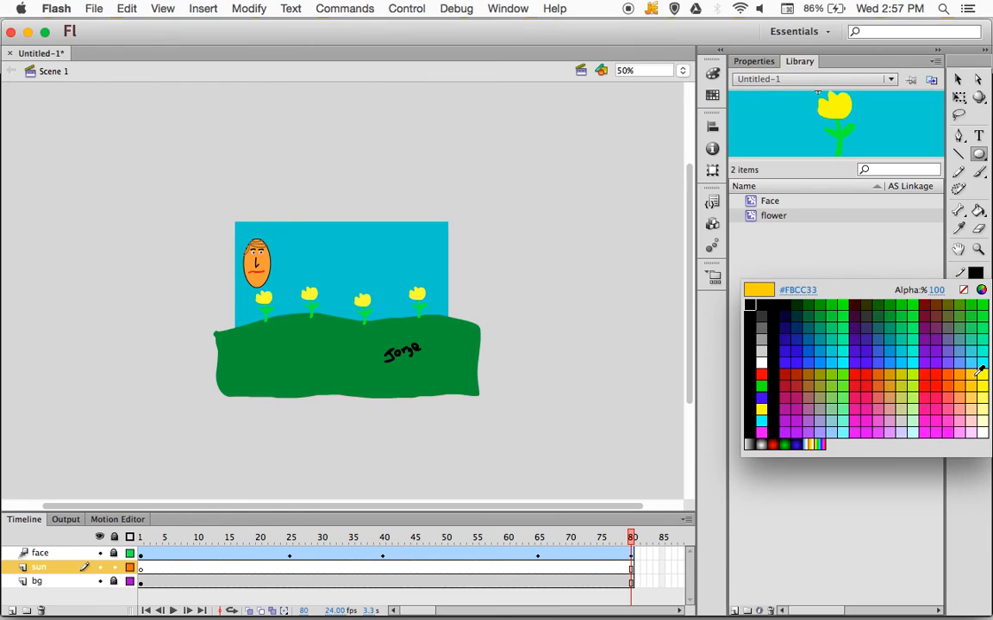
pyautogui.click(981, 370)
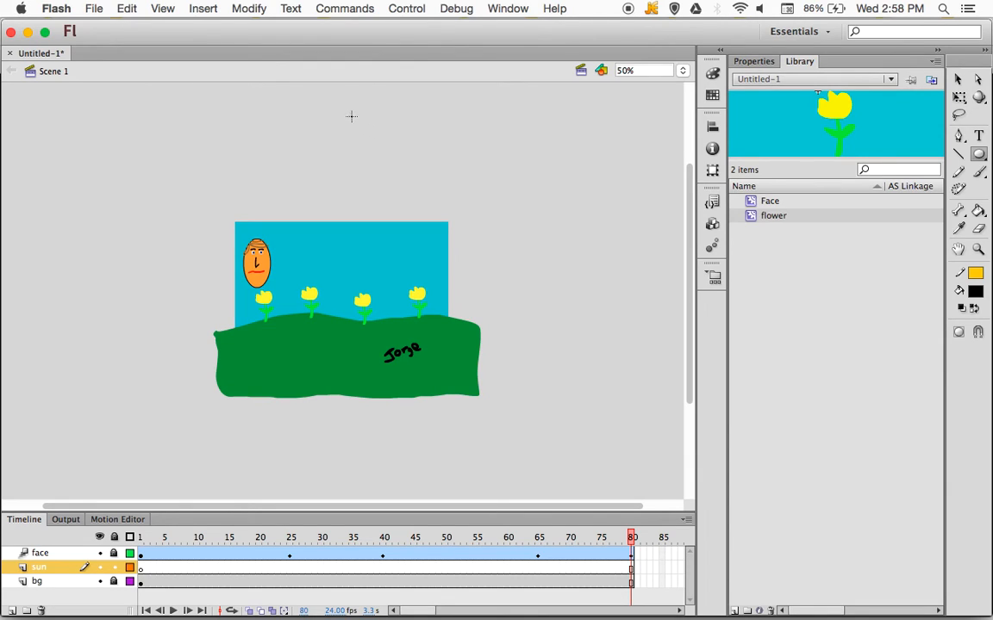
# - Draw a circle with golden yellow fill and stroke above the stage as the sun's body, and shift it slightly up and left
pyautogui.moveTo(333, 105); pyautogui.dragTo(419, 195)
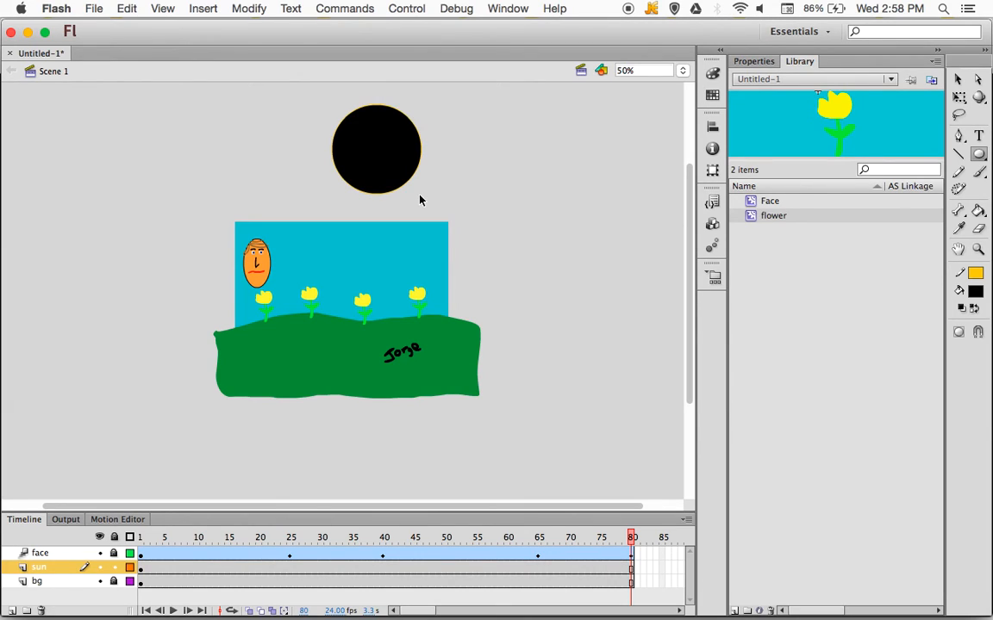
pyautogui.press('super+z')
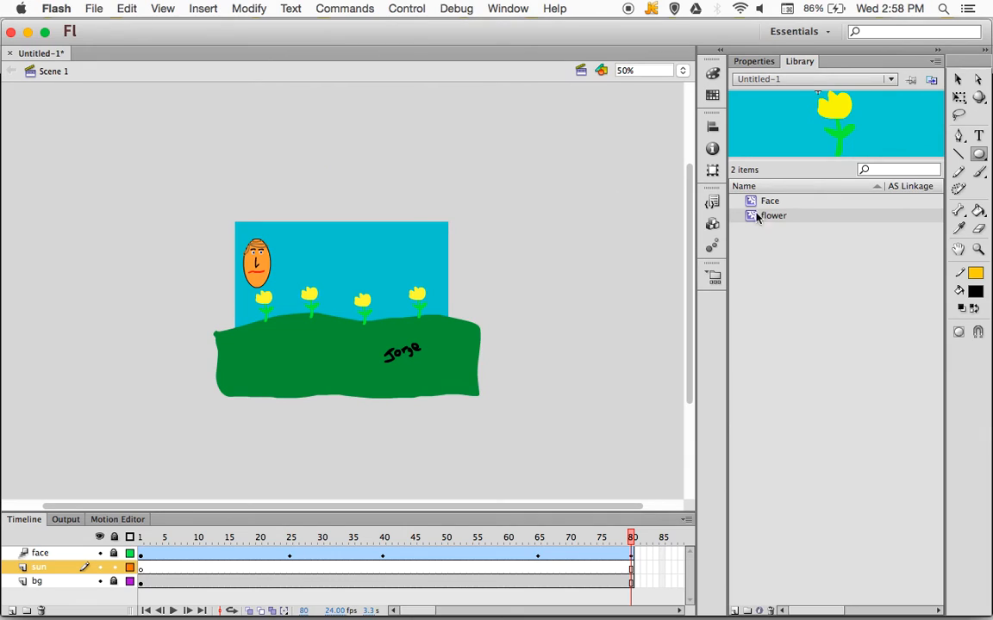
pyautogui.click(976, 293)
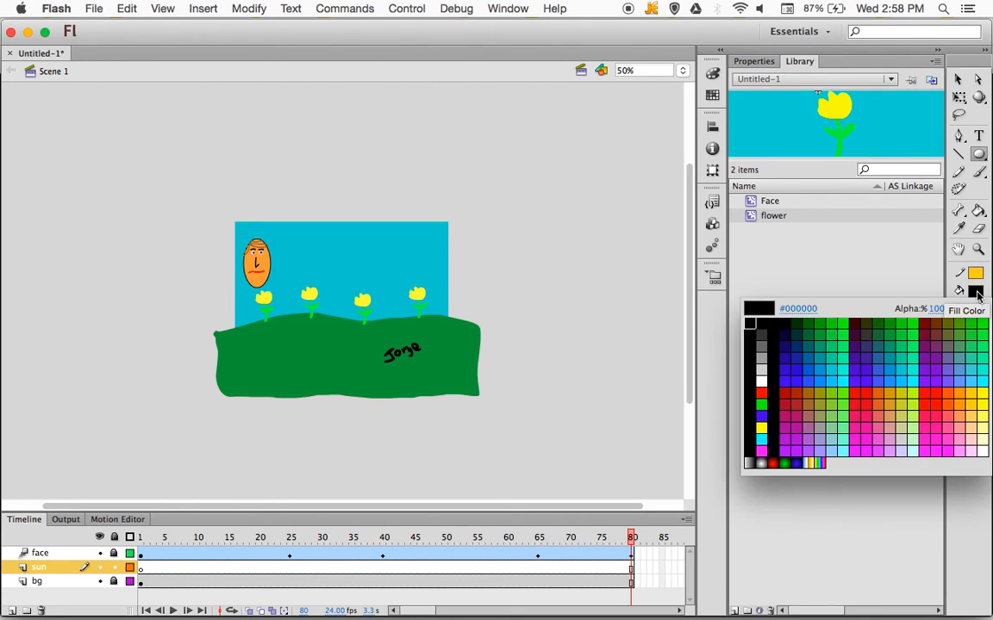
pyautogui.click(975, 392)
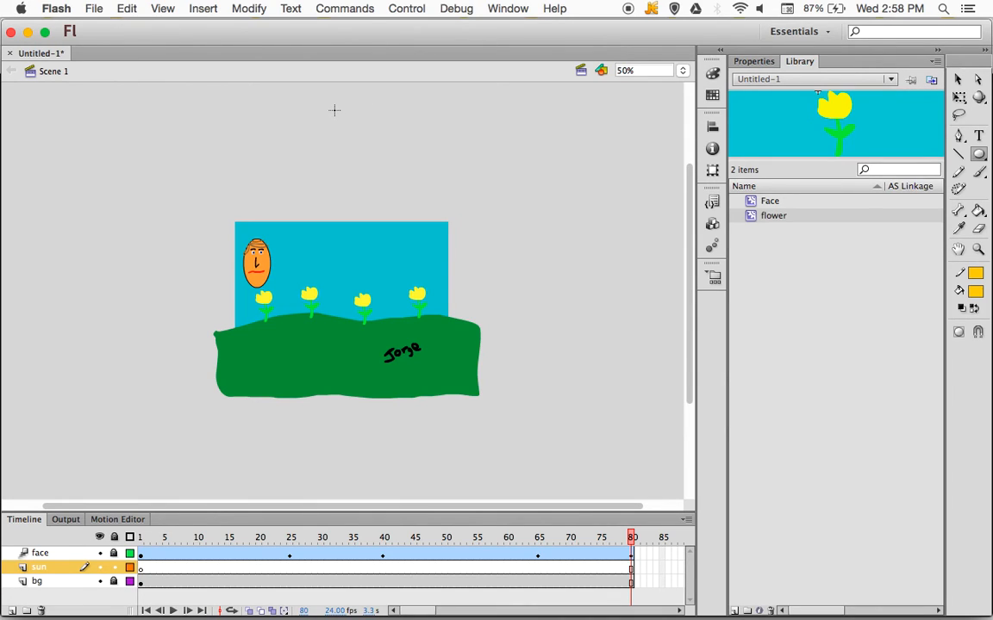
pyautogui.moveTo(333, 110); pyautogui.dragTo(440, 216)
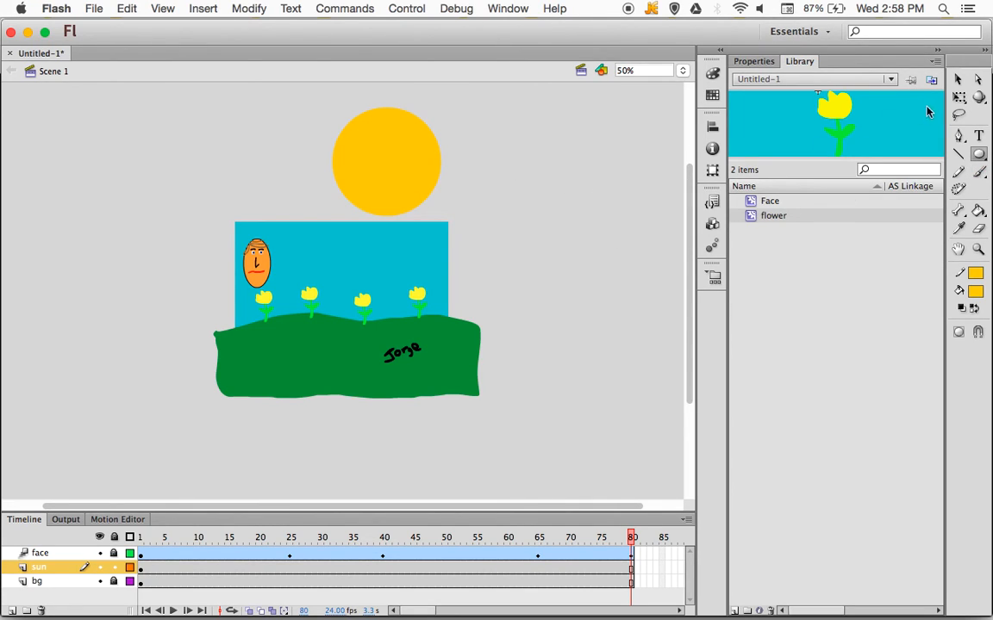
pyautogui.press('v')
pyautogui.moveTo(307, 106); pyautogui.dragTo(472, 217)
pyautogui.moveTo(401, 177); pyautogui.dragTo(389, 163)
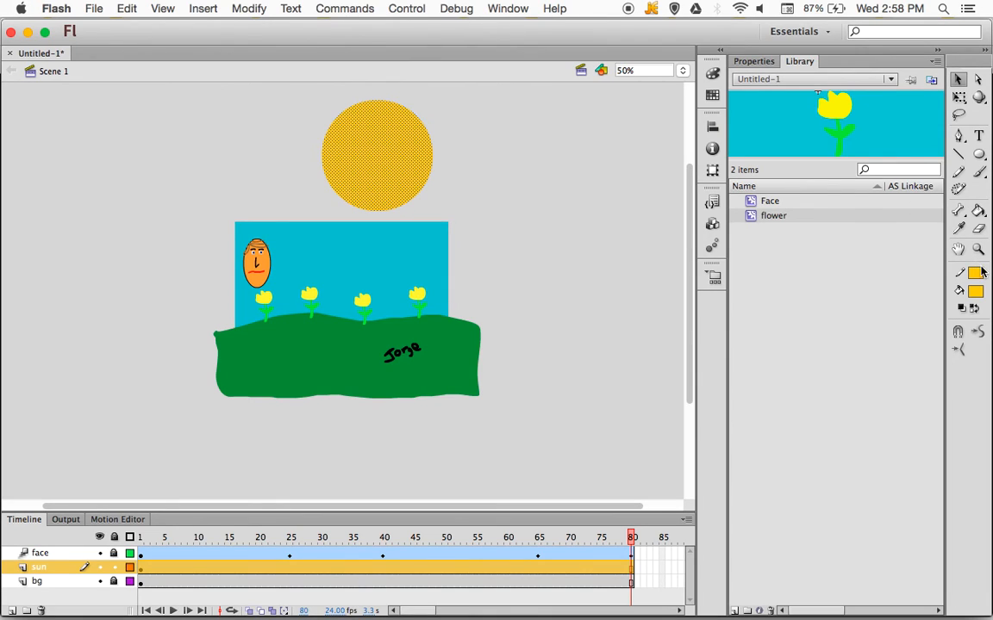
# - Brush short golden yellow rays all around the sun's circle
pyautogui.click(981, 174)
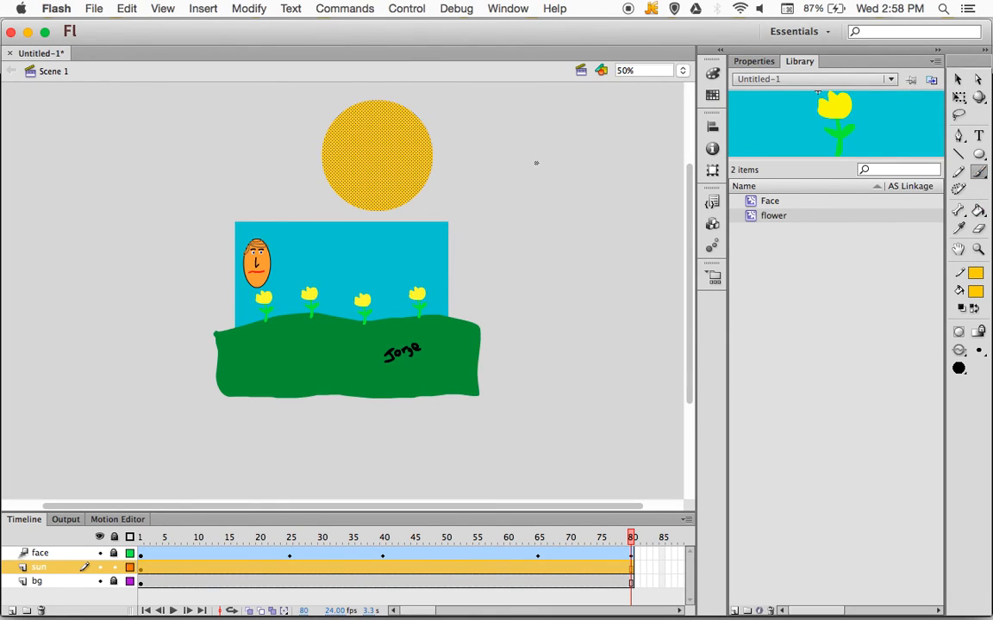
pyautogui.moveTo(426, 129); pyautogui.dragTo(444, 113)
pyautogui.moveTo(430, 154)
pyautogui.mouseDown()
pyautogui.moveTo(445, 184)
pyautogui.moveTo(415, 197)
pyautogui.moveTo(421, 208)
pyautogui.moveTo(388, 206)
pyautogui.moveTo(384, 222)
pyautogui.moveTo(361, 207)
pyautogui.moveTo(346, 216)
pyautogui.moveTo(343, 189)
pyautogui.moveTo(322, 199)
pyautogui.moveTo(330, 169)
pyautogui.moveTo(310, 179)
pyautogui.moveTo(328, 149)
pyautogui.moveTo(309, 141)
pyautogui.moveTo(328, 123)
pyautogui.moveTo(318, 113)
pyautogui.moveTo(348, 113)
pyautogui.moveTo(340, 98)
pyautogui.moveTo(365, 90)
pyautogui.mouseUp()
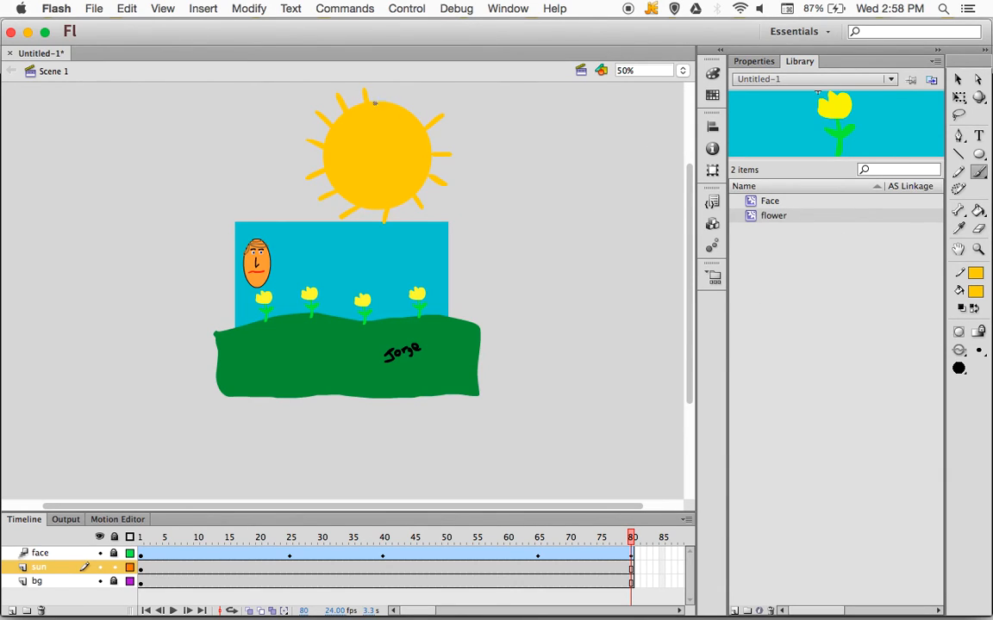
pyautogui.moveTo(400, 113); pyautogui.dragTo(408, 93)
pyautogui.click(396, 200)
# - Select the entire sun with its rays and convert it to a Movie Clip symbol named sun
pyautogui.click(958, 80)
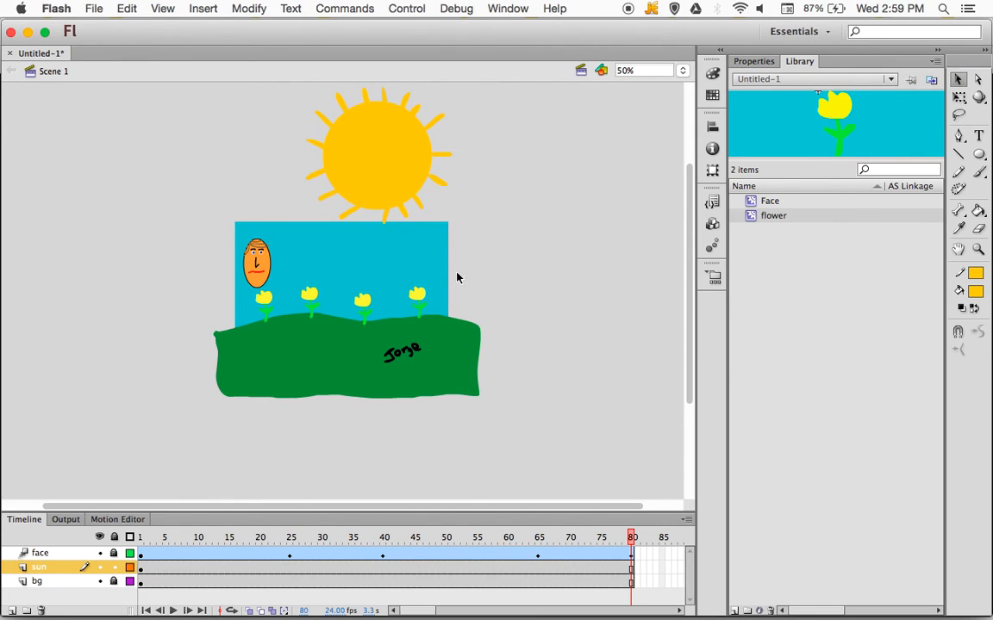
pyautogui.moveTo(263, 86); pyautogui.dragTo(605, 304)
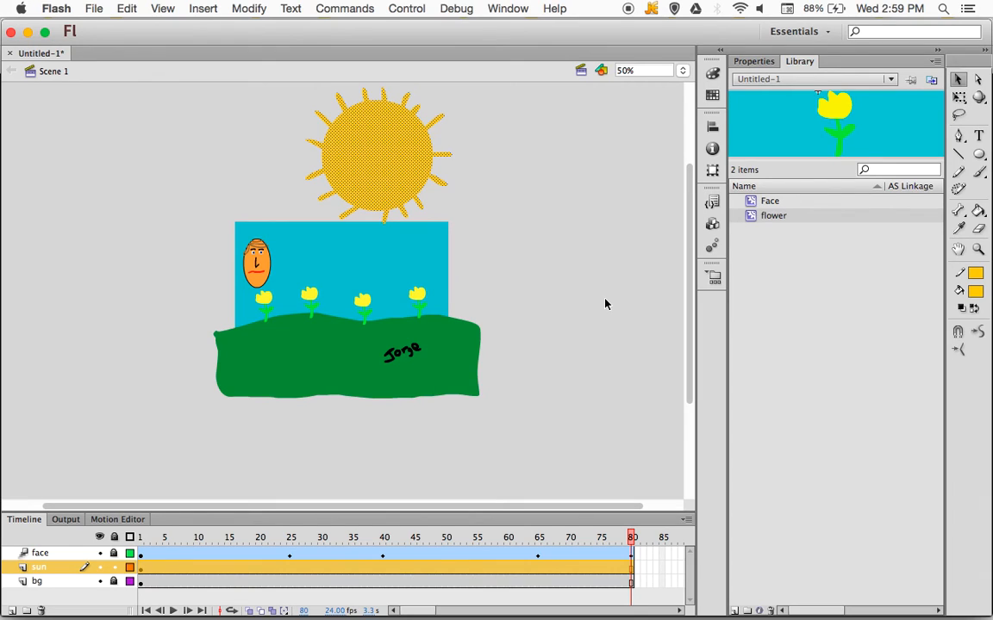
pyautogui.click(250, 9)
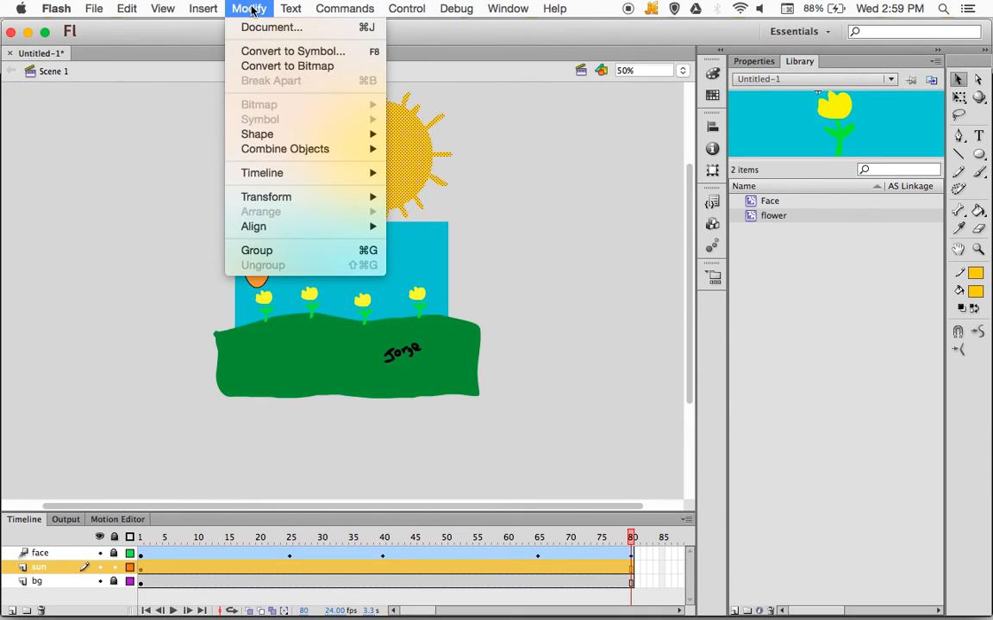
pyautogui.click(257, 53)
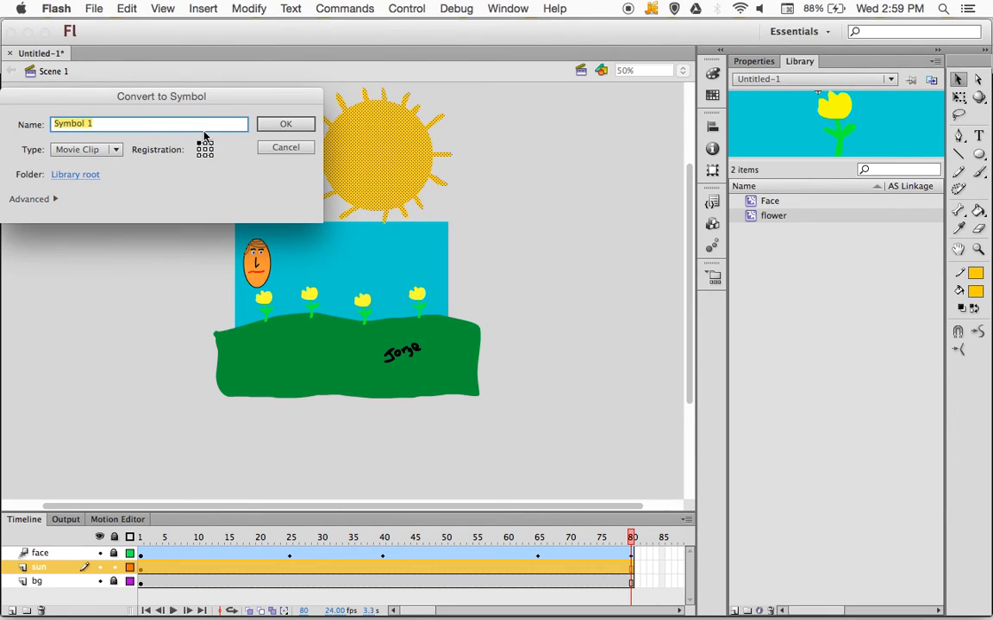
pyautogui.write('sun')
pyautogui.press('Return')
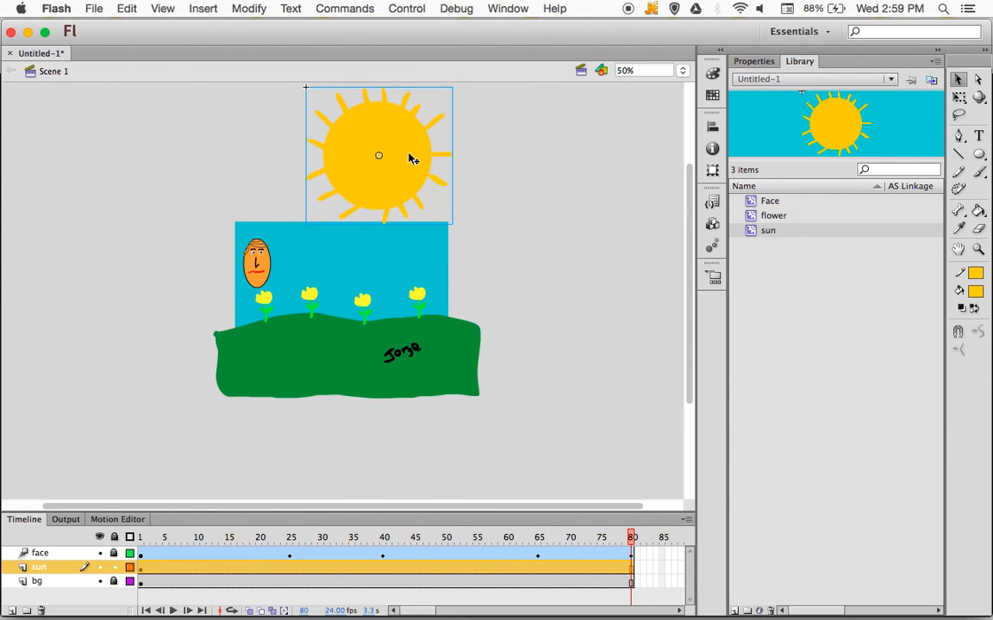
# - Place the sun just above the stage's upper-right corner and create a motion tween for it from frame 1
pyautogui.moveTo(406, 164); pyautogui.dragTo(471, 139)
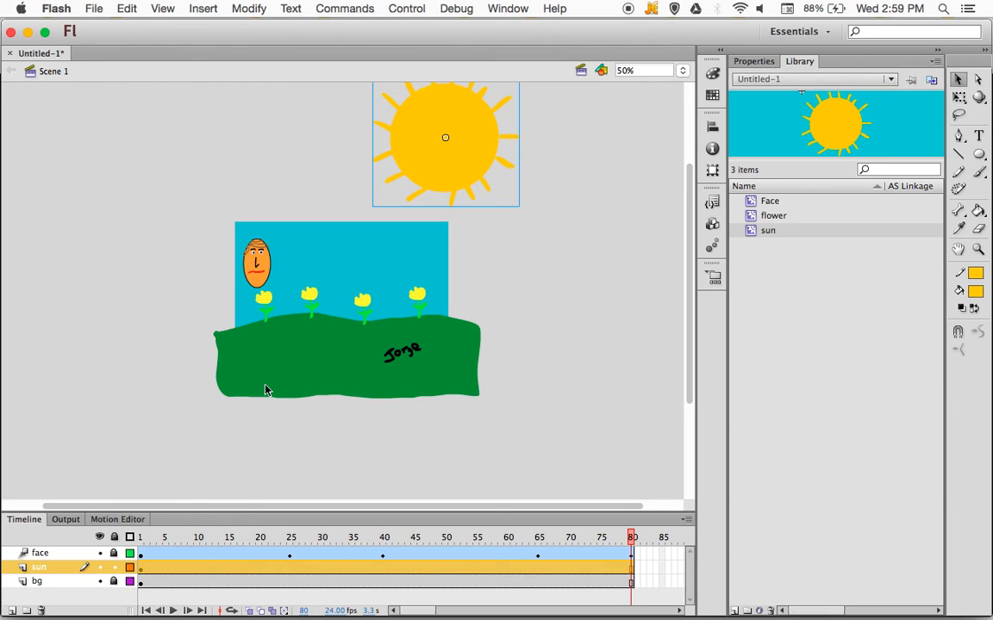
pyautogui.moveTo(463, 139); pyautogui.dragTo(474, 141)
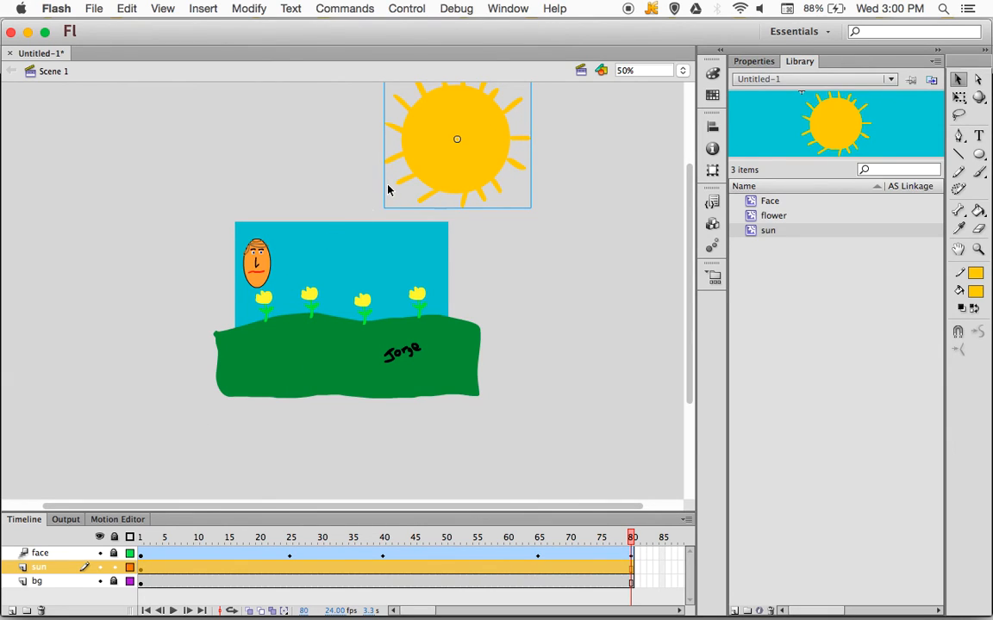
pyautogui.moveTo(151, 575)
pyautogui.click(142, 571)
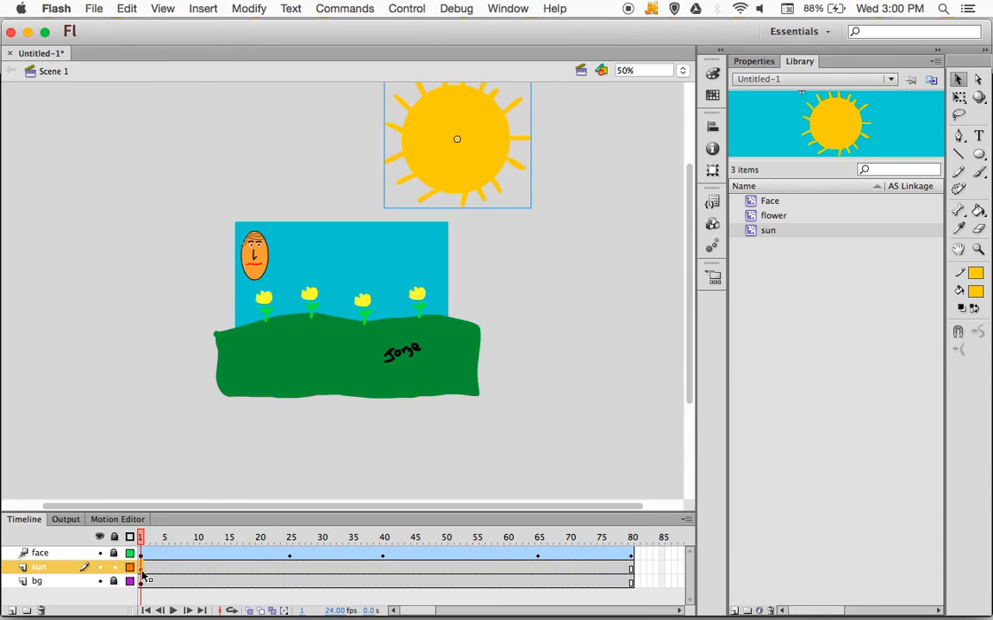
pyautogui.rightClick(458, 173)
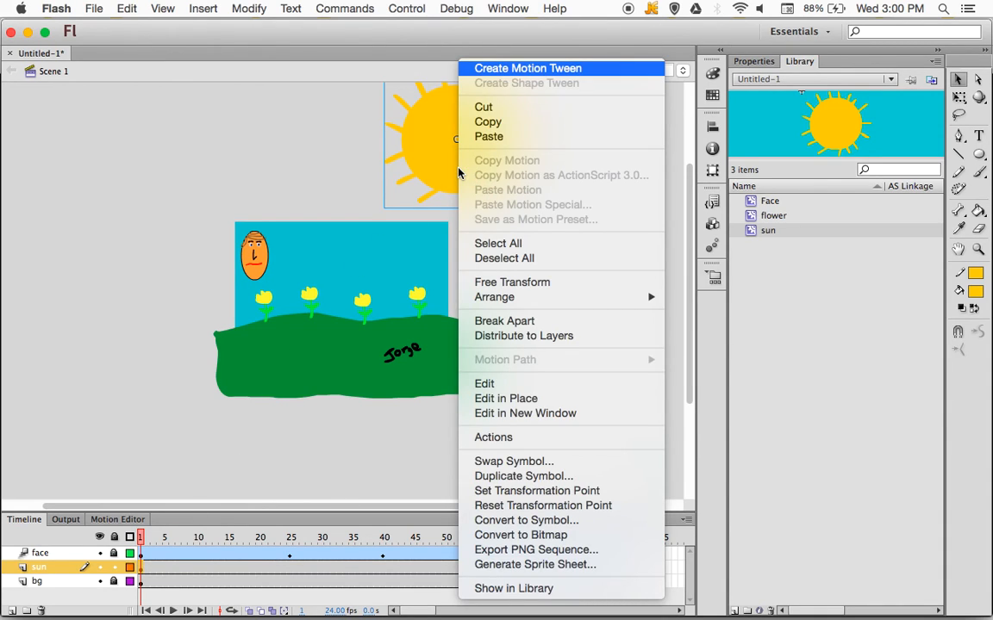
pyautogui.click(560, 69)
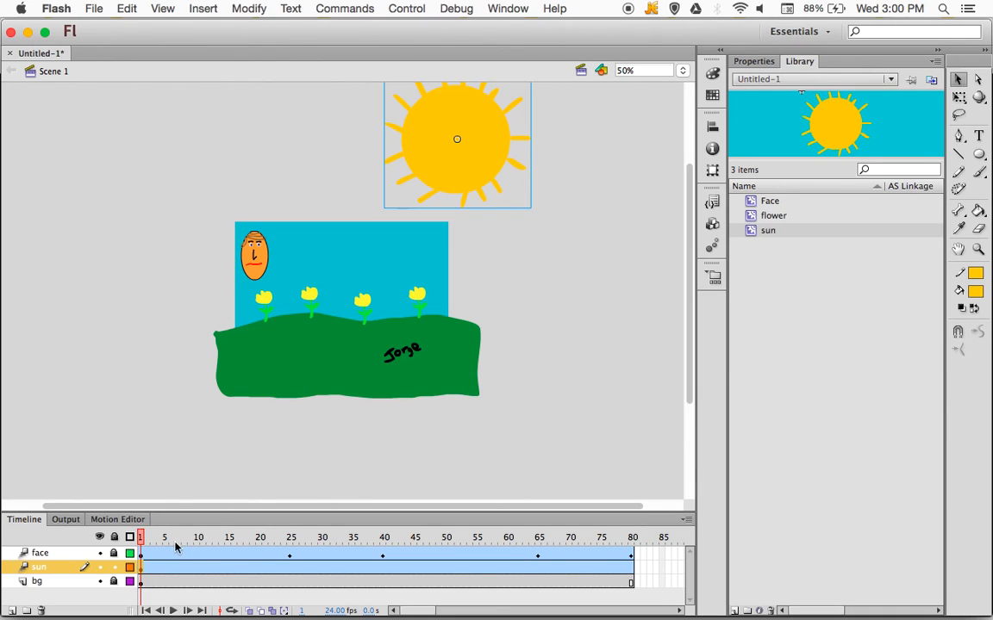
# - At frame 80, move the sun below the hill's lower-left end and play the animation
pyautogui.moveTo(142, 540); pyautogui.dragTo(651, 529)
pyautogui.click(632, 567)
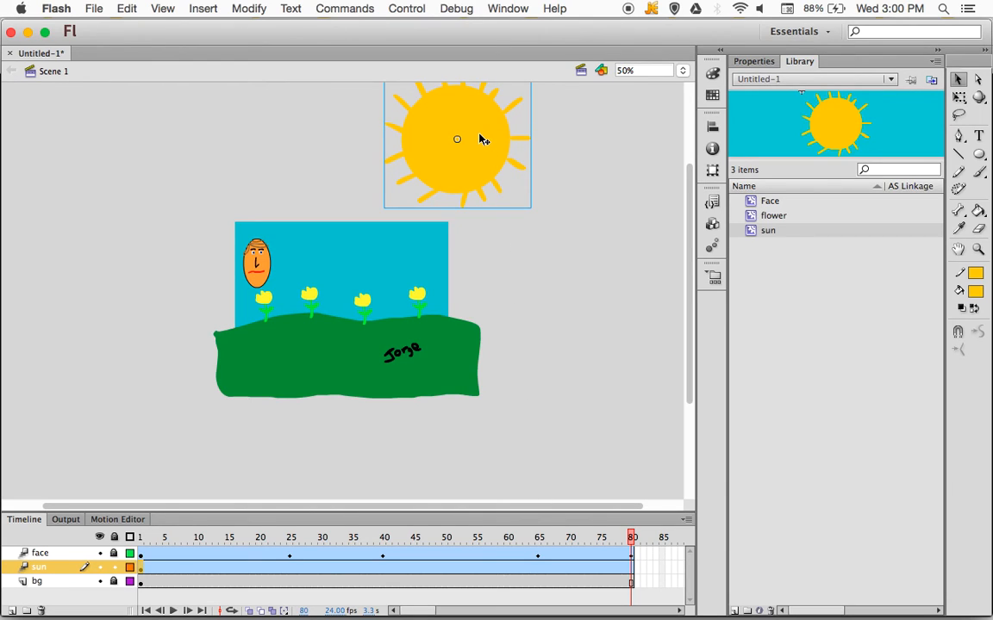
pyautogui.moveTo(481, 139); pyautogui.dragTo(284, 424)
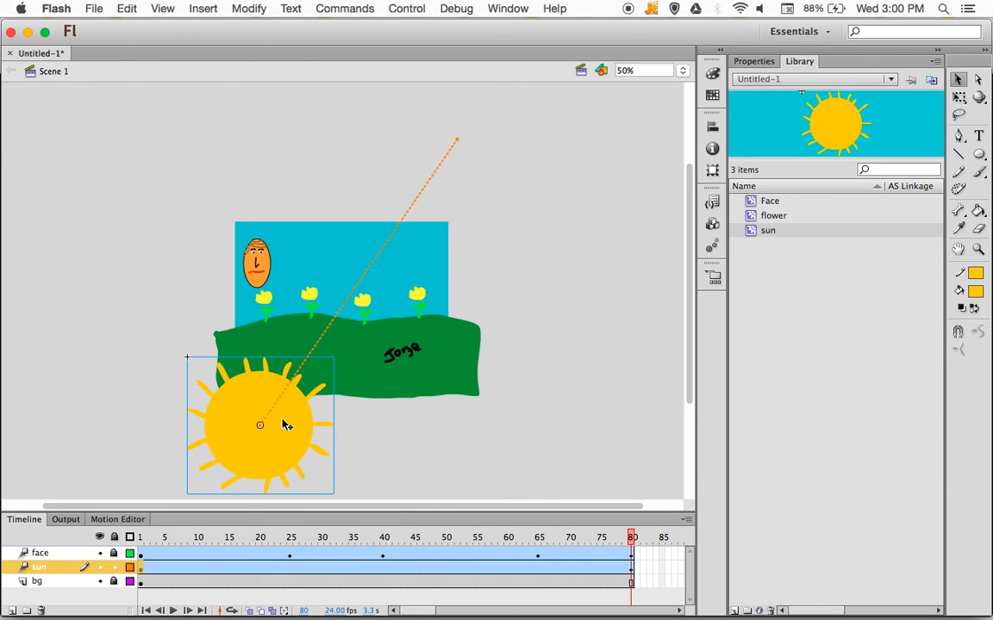
pyautogui.press('Return')
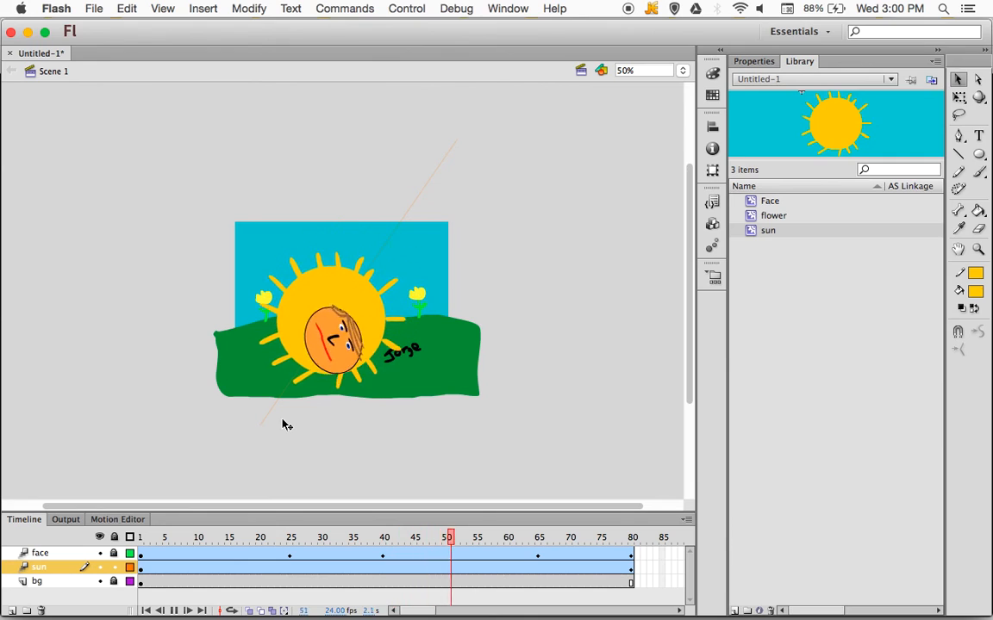
pyautogui.press('Return')
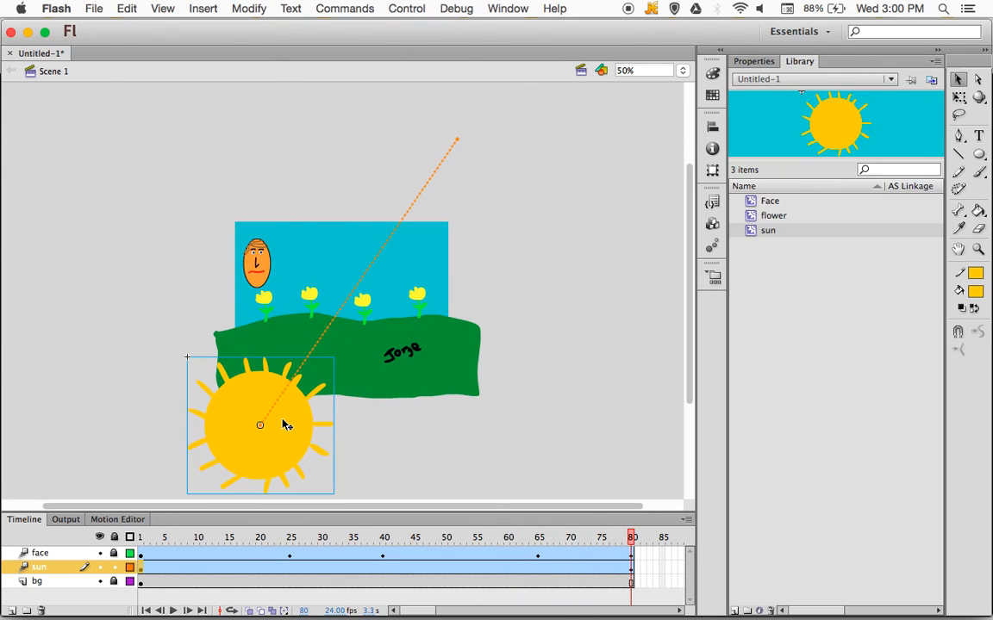
pyautogui.press('Return')
# - Move the sun layer below the bg layer and play the animation again
pyautogui.moveTo(51, 569); pyautogui.dragTo(47, 580)
pyautogui.moveTo(45, 595); pyautogui.dragTo(46, 596)
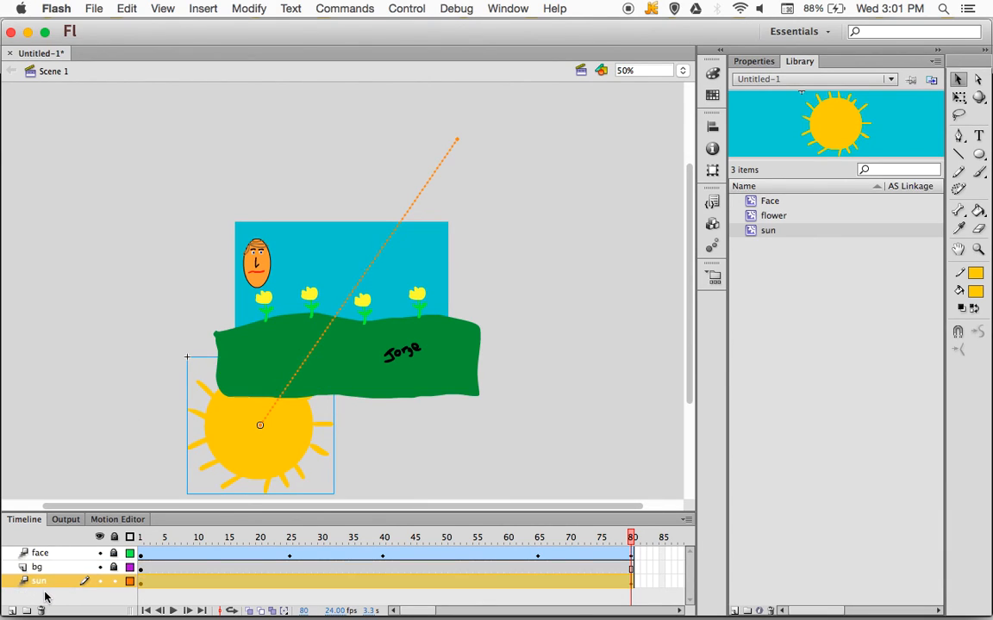
pyautogui.press('Return')
# - Return the stage magnification to 100%
pyautogui.click(642, 74)
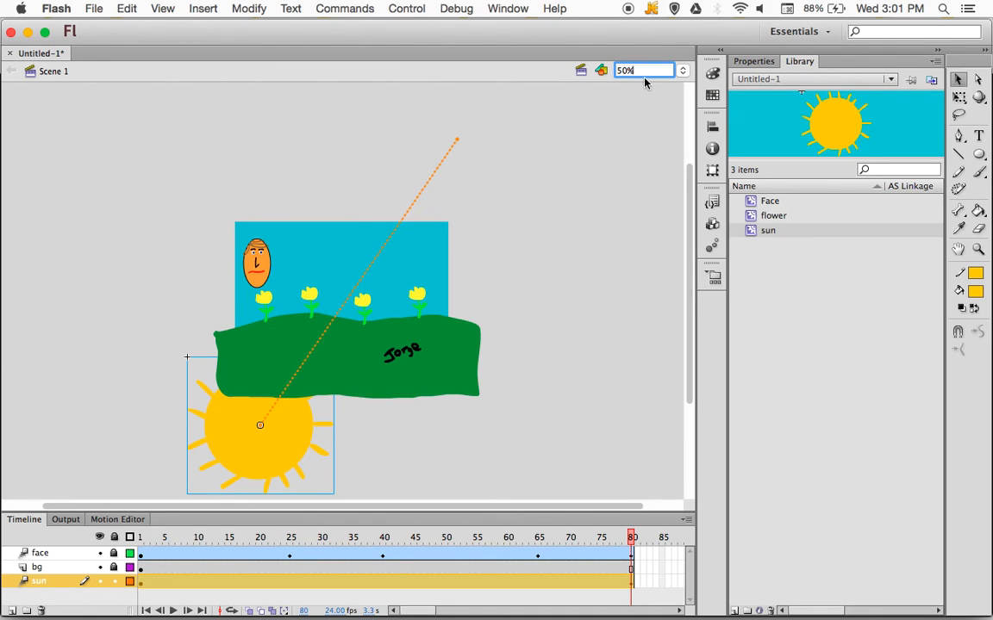
pyautogui.click(683, 74)
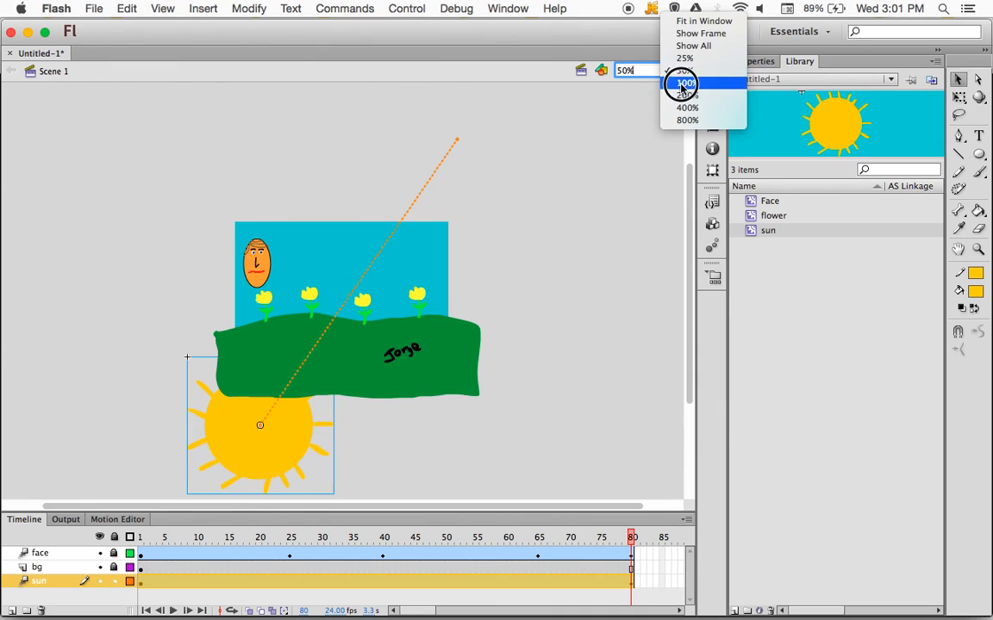
pyautogui.click(682, 84)
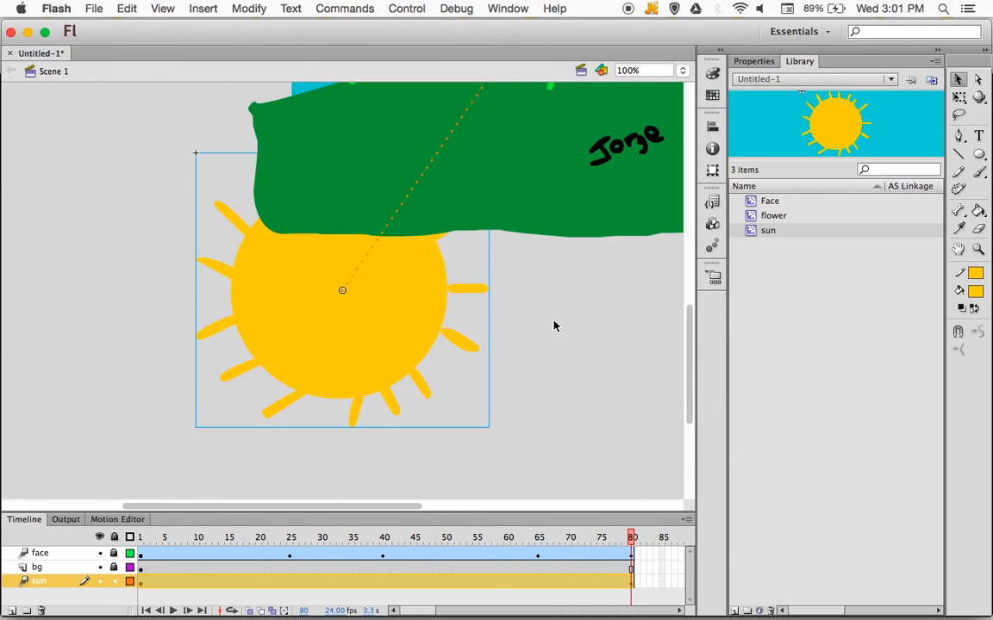
# - Play the face and sun animation several times on the main timeline with the whole stage in view
pyautogui.moveTo(687, 335); pyautogui.dragTo(687, 260)
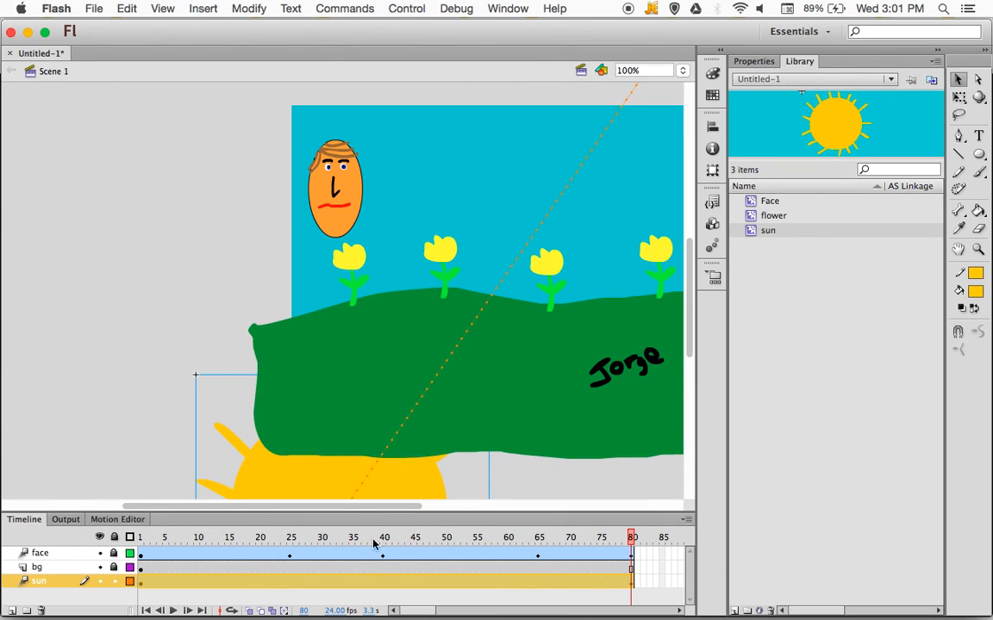
pyautogui.moveTo(350, 512); pyautogui.dragTo(399, 506)
pyautogui.moveTo(689, 312)
pyautogui.mouseDown()
pyautogui.moveTo(691, 293)
pyautogui.moveTo(691, 302)
pyautogui.mouseUp()
pyautogui.press('Return')
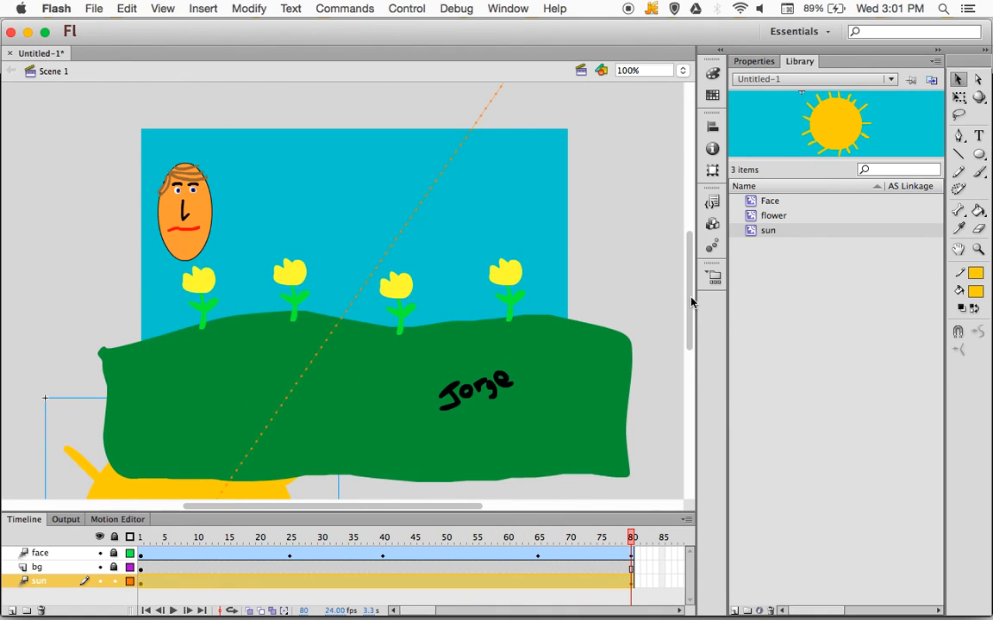
pyautogui.press('Return')
pyautogui.press('Return')
pyautogui.press('Return')
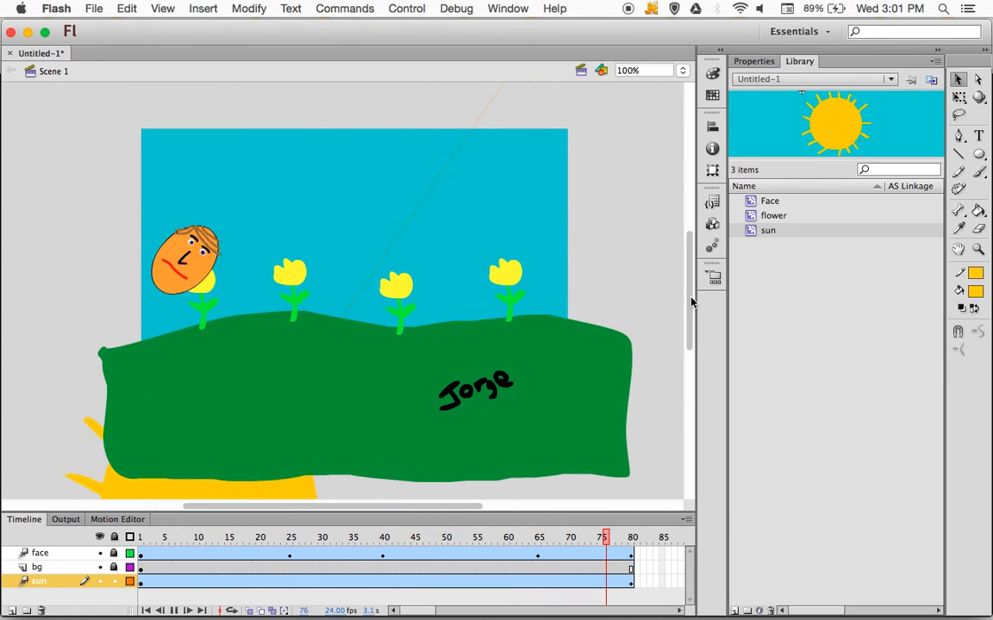
pyautogui.press('Return')
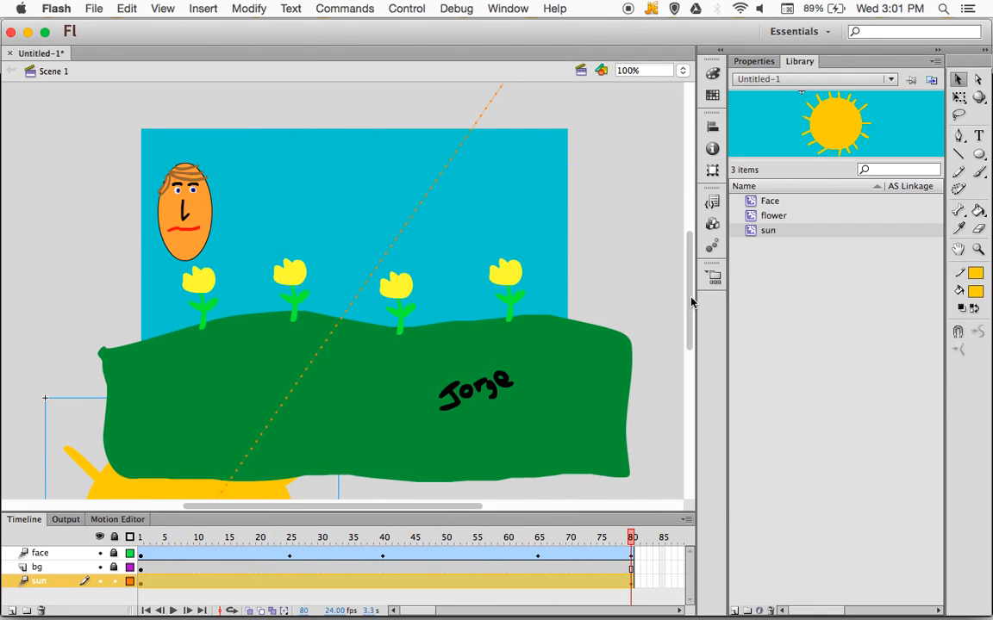
pyautogui.press('Return')
# - Test the movie as an SWF and close the preview window
pyautogui.press('super+Return')
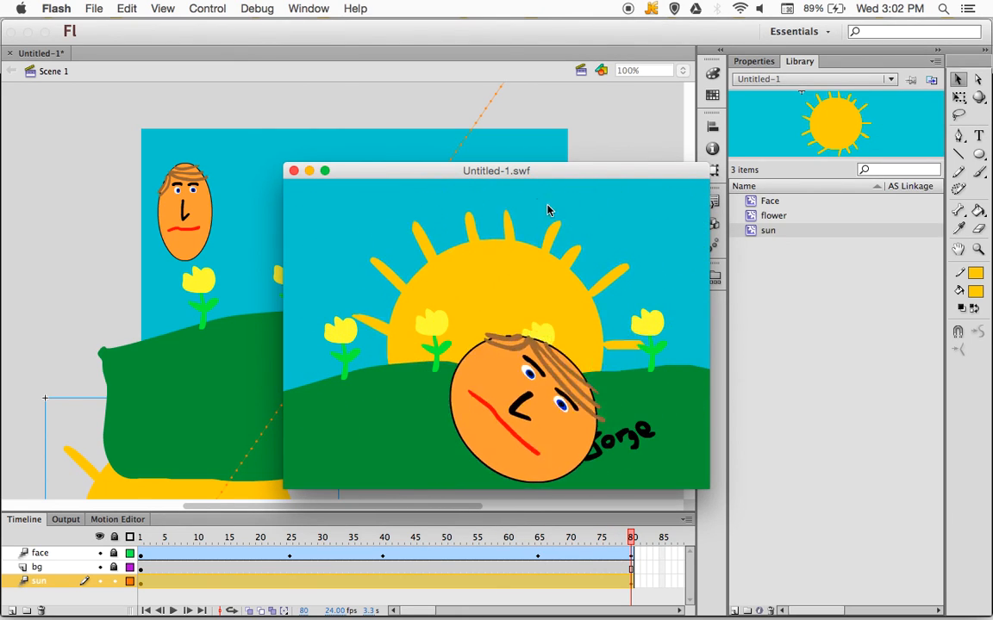
pyautogui.click(293, 171)
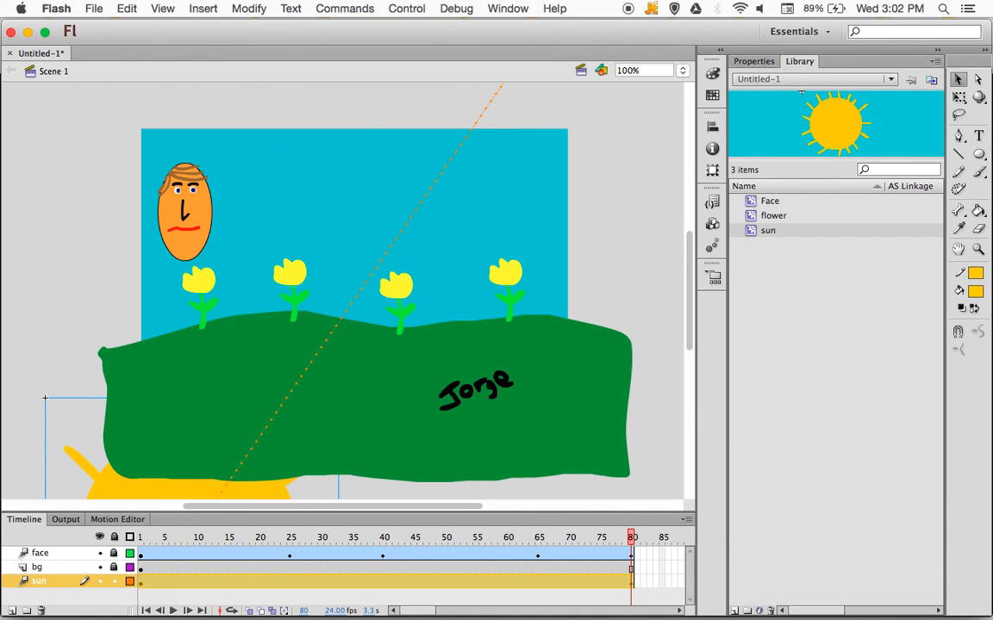
# - Scrub through the animation from frame 1 to frame 80 and test the movie as an SWF again
pyautogui.click(142, 568)
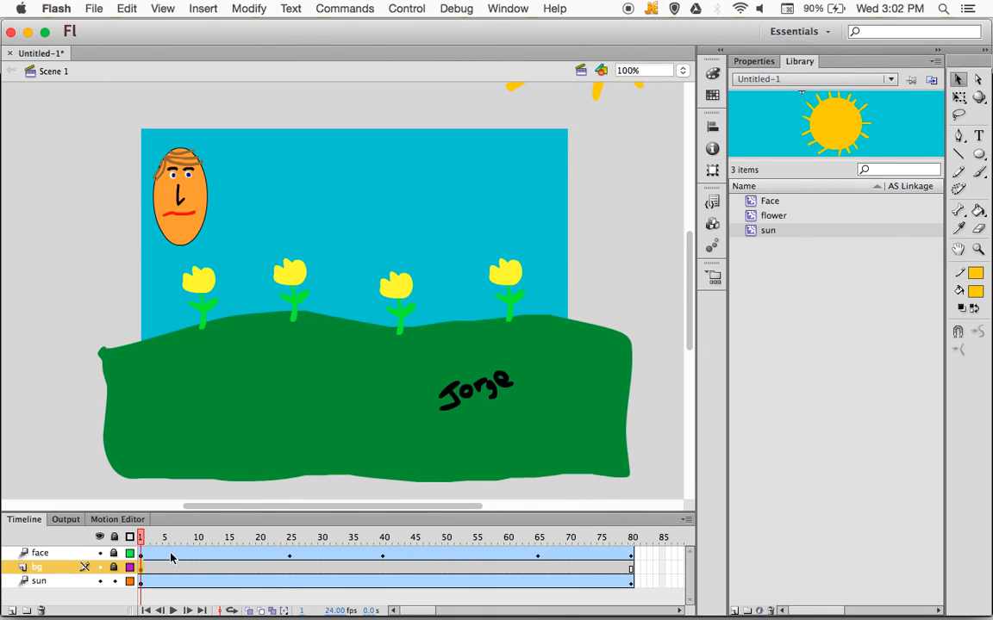
pyautogui.moveTo(144, 540); pyautogui.dragTo(658, 556)
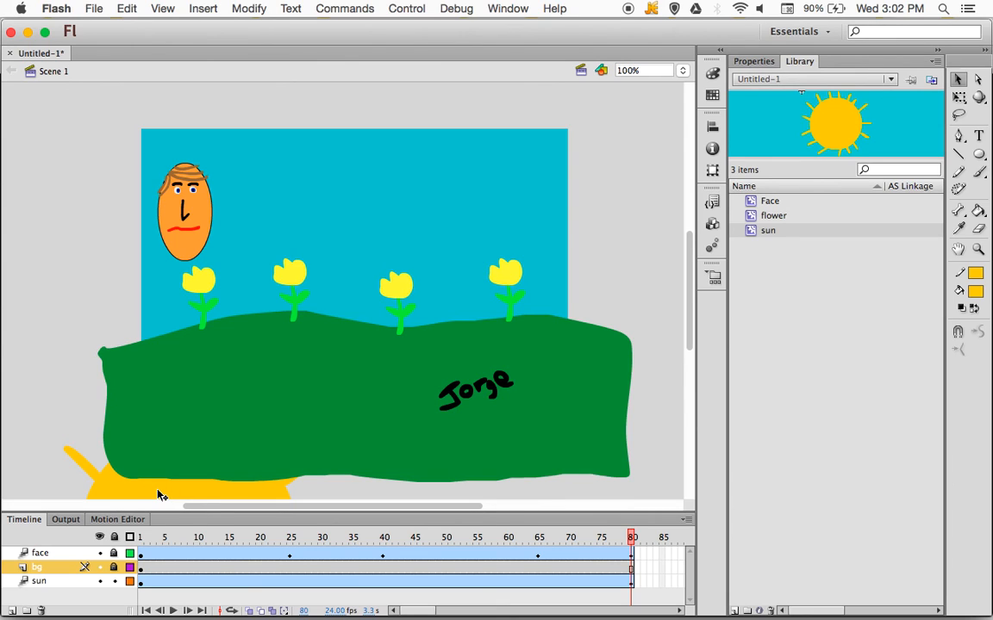
pyautogui.press('super+Return')
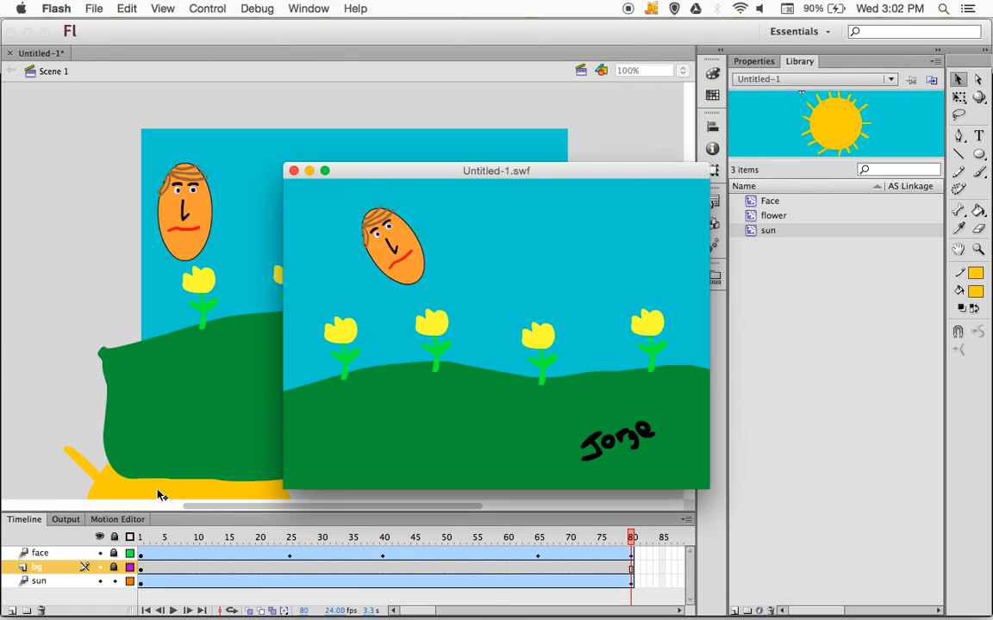